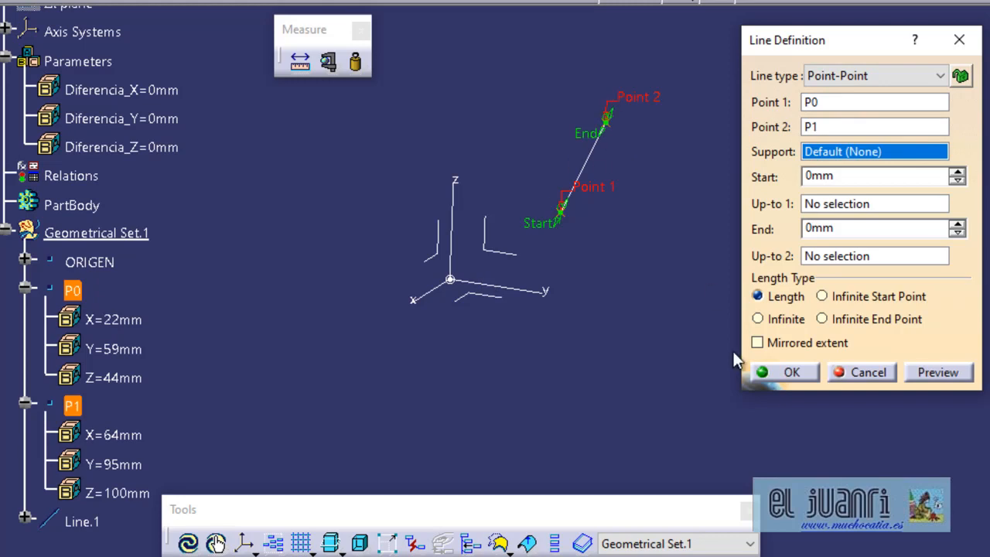
Create a point-to-point line from P0 to P1 with default support.
click(804, 377)
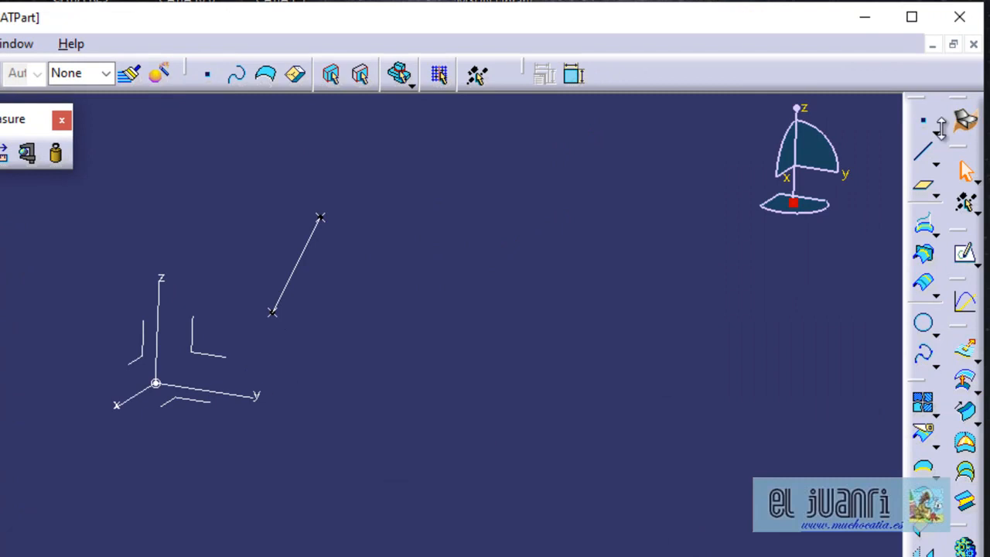
click(927, 127)
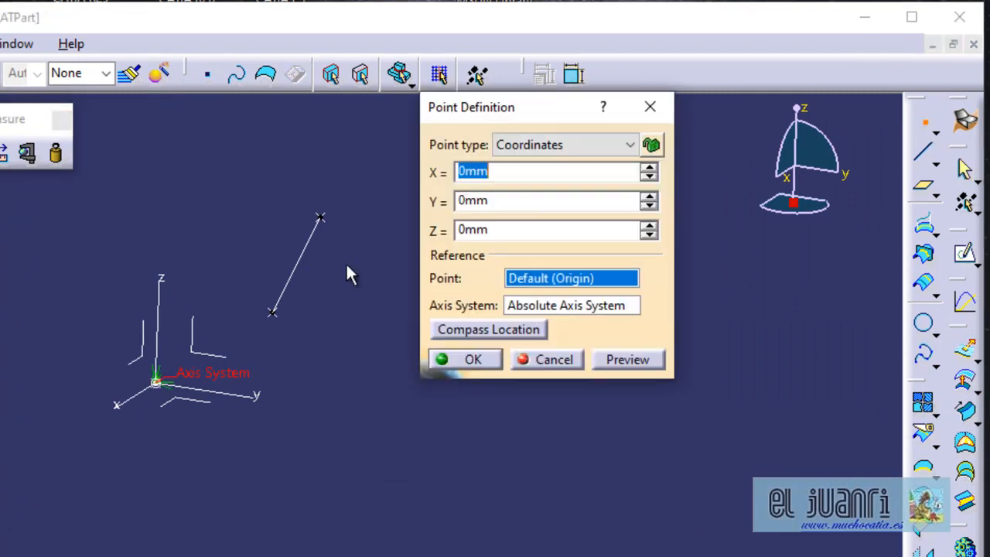
click(302, 264)
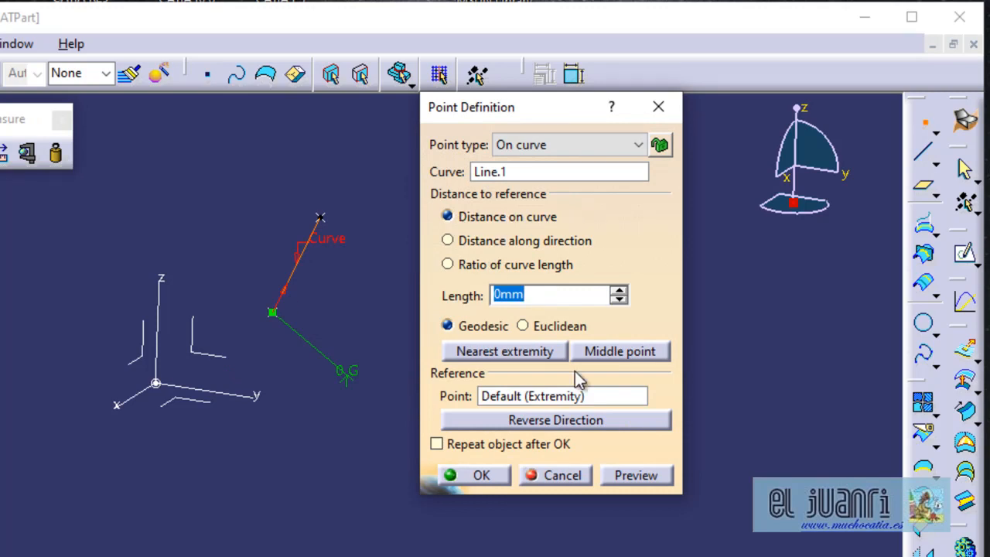
click(547, 326)
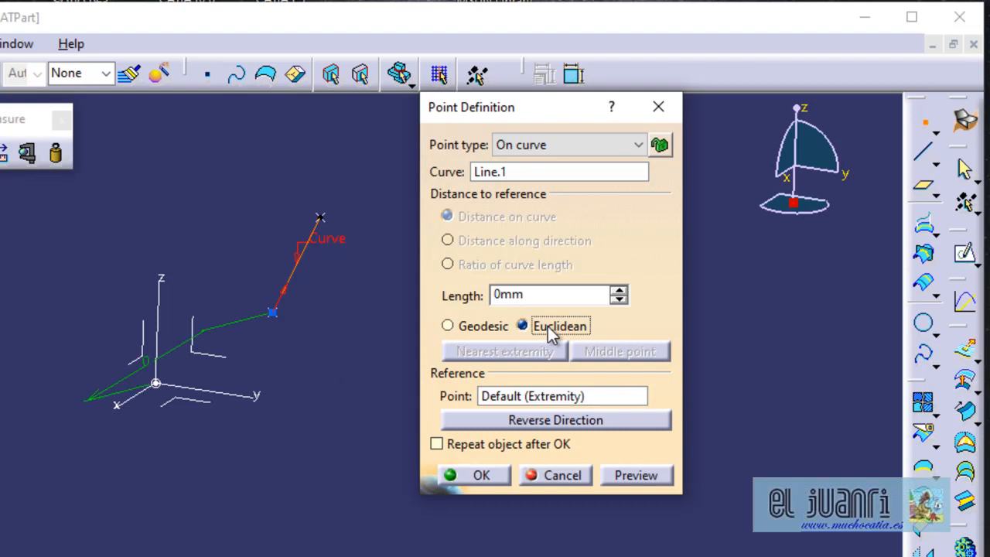
click(485, 326)
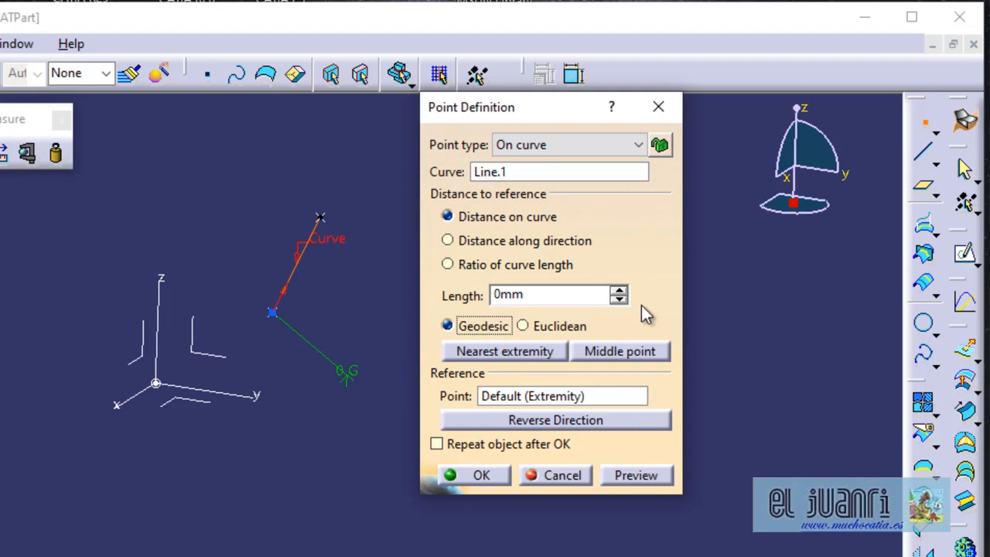
click(618, 291)
click(620, 290)
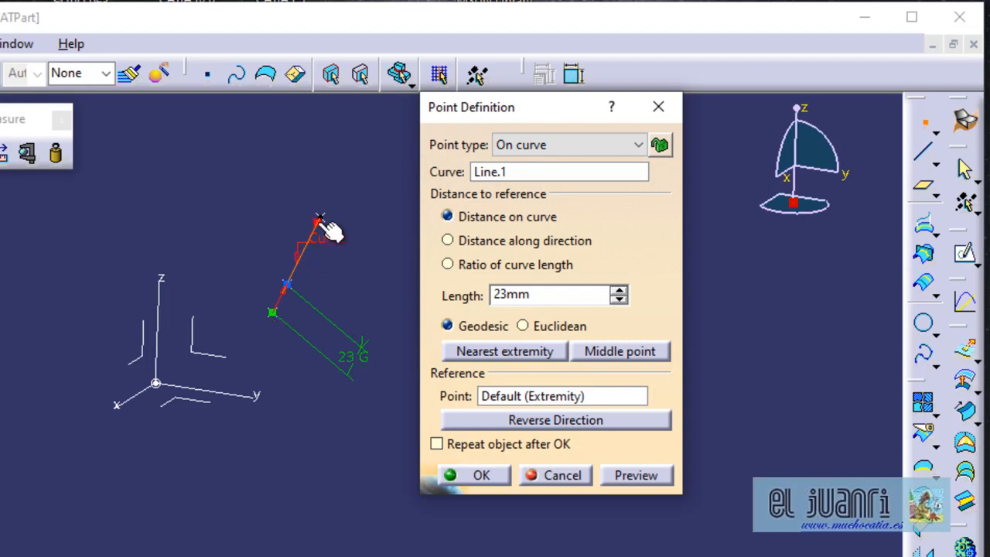
click(562, 475)
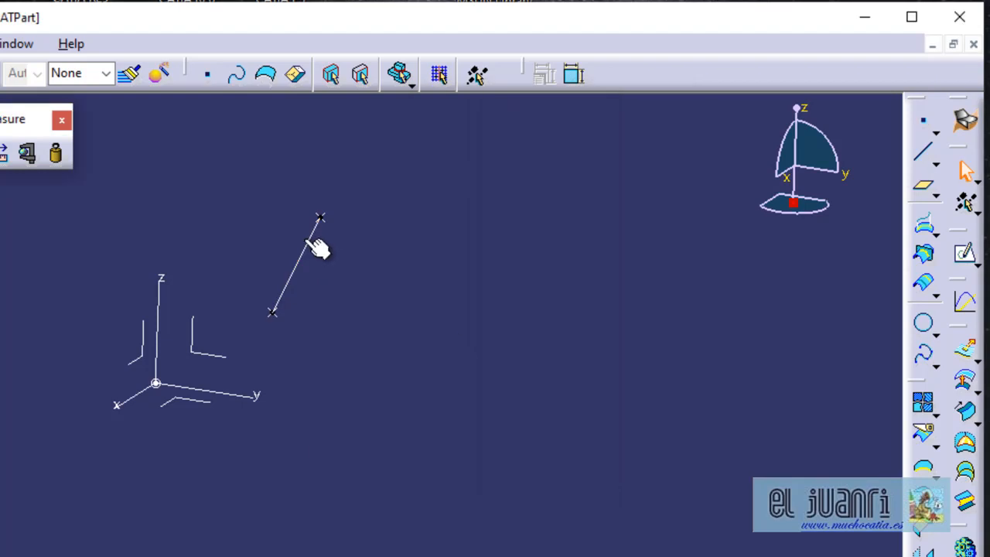
click(311, 242)
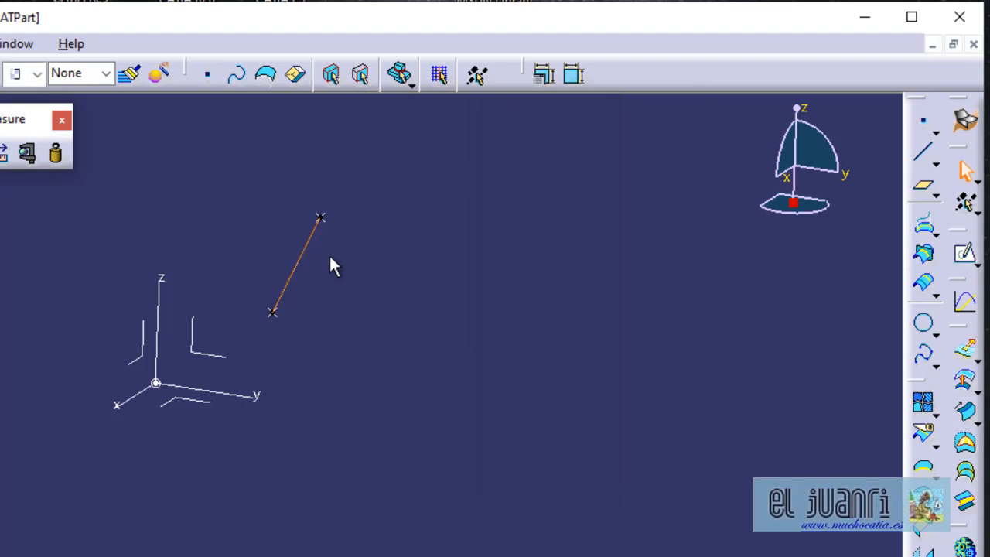
middle_drag(433, 225, 363, 379)
middle_drag(267, 417, 334, 290)
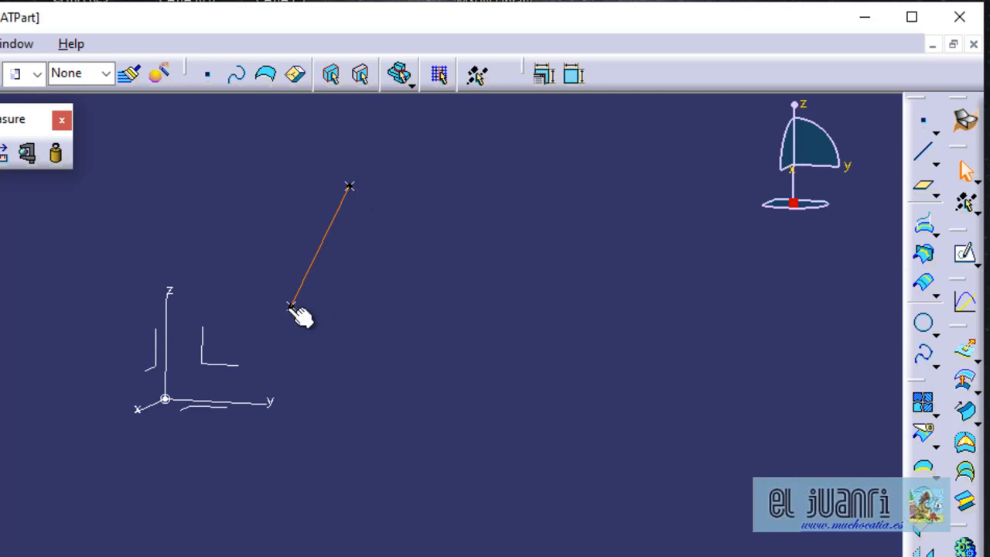
middle_drag(288, 226, 225, 306)
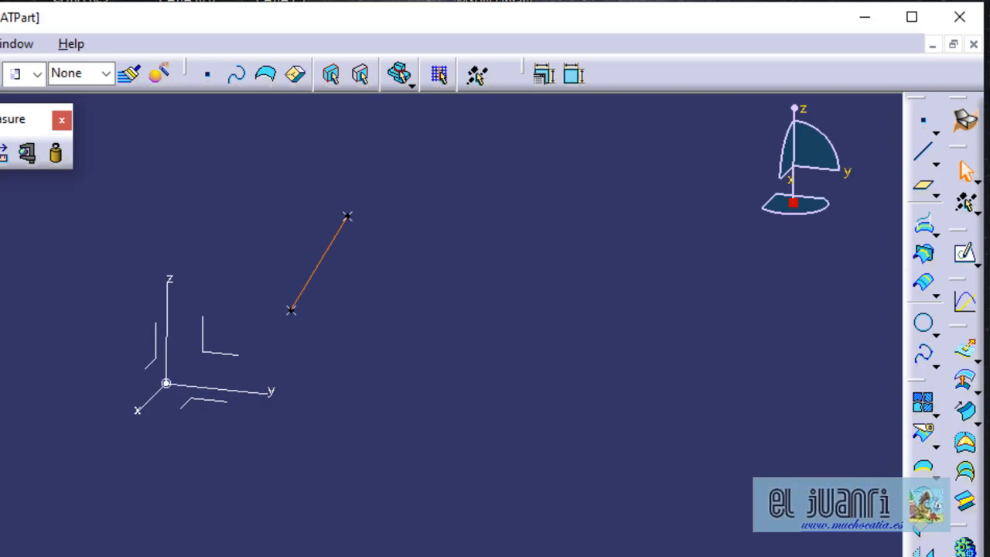
click(59, 152)
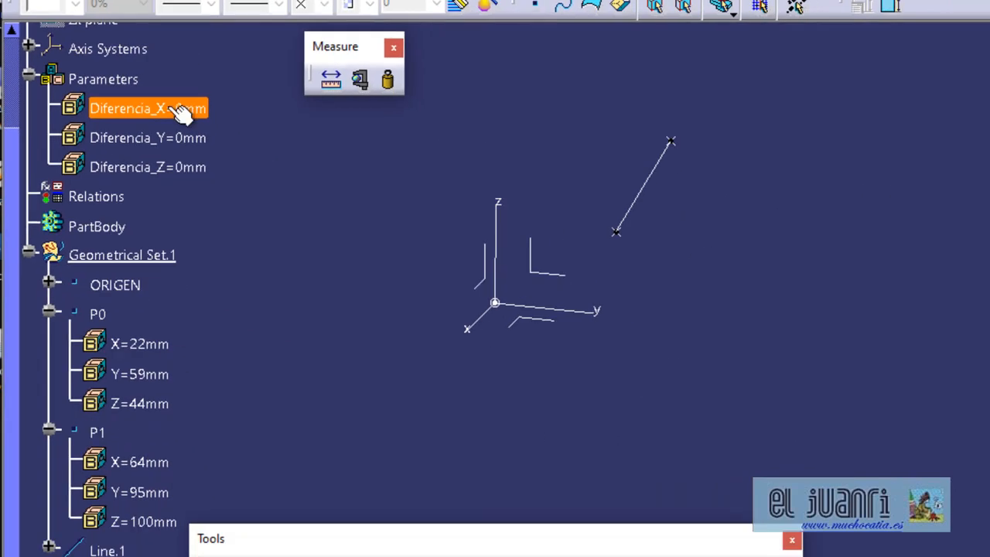
Drive the Diferencia_X parameter with the formula `Geometrical Set.1\P1\X` - `Geometrical Set.1\P0\X`.
double_click(179, 110)
right_click(458, 163)
click(503, 167)
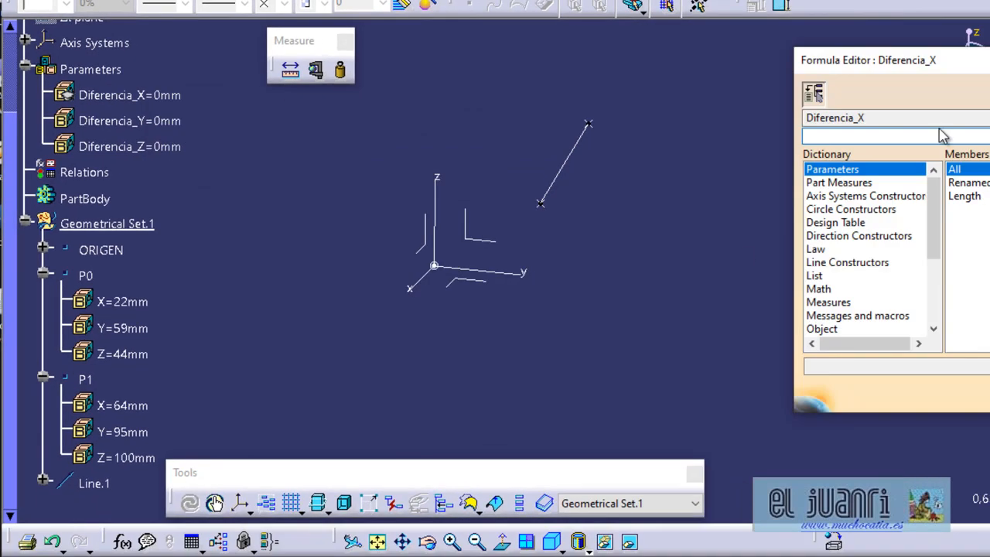
drag(959, 61, 692, 62)
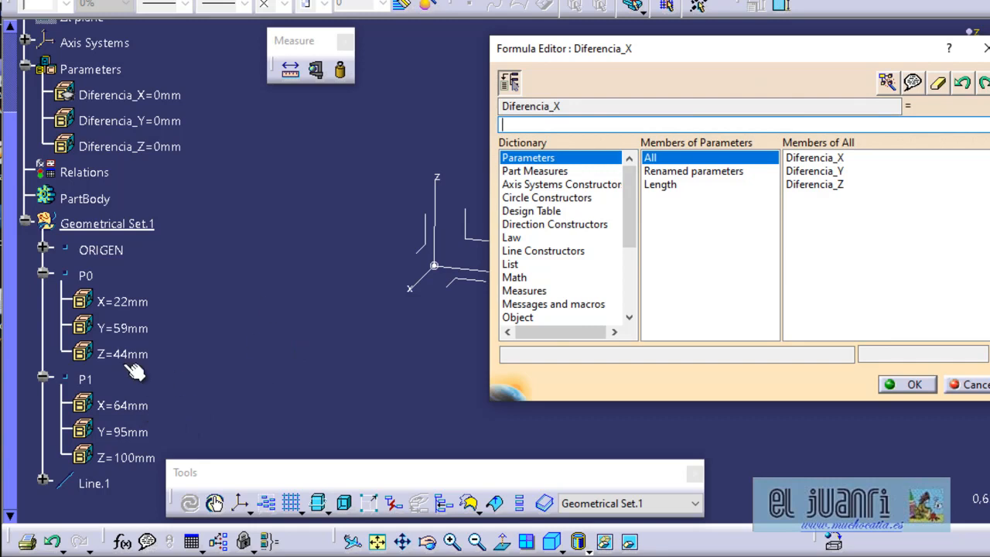
click(99, 381)
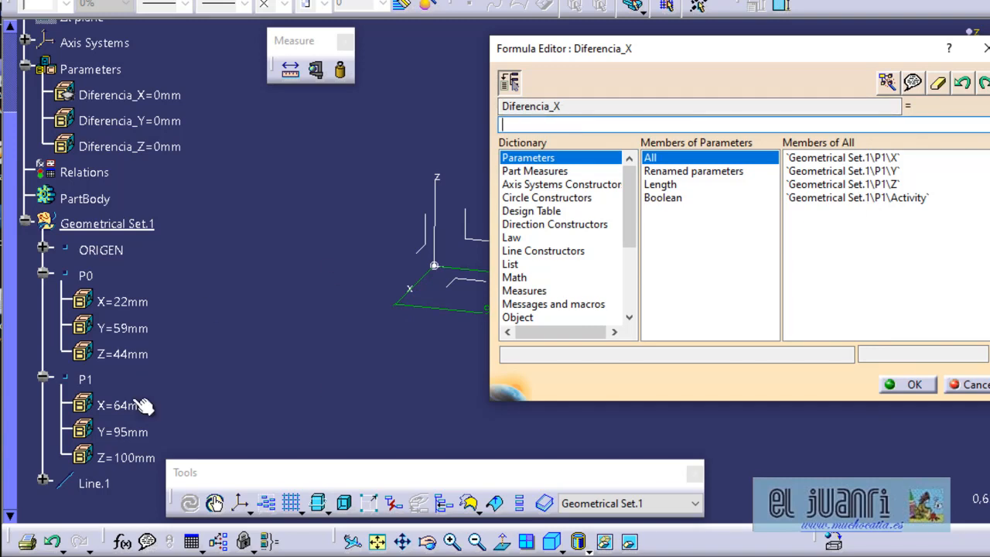
click(141, 406)
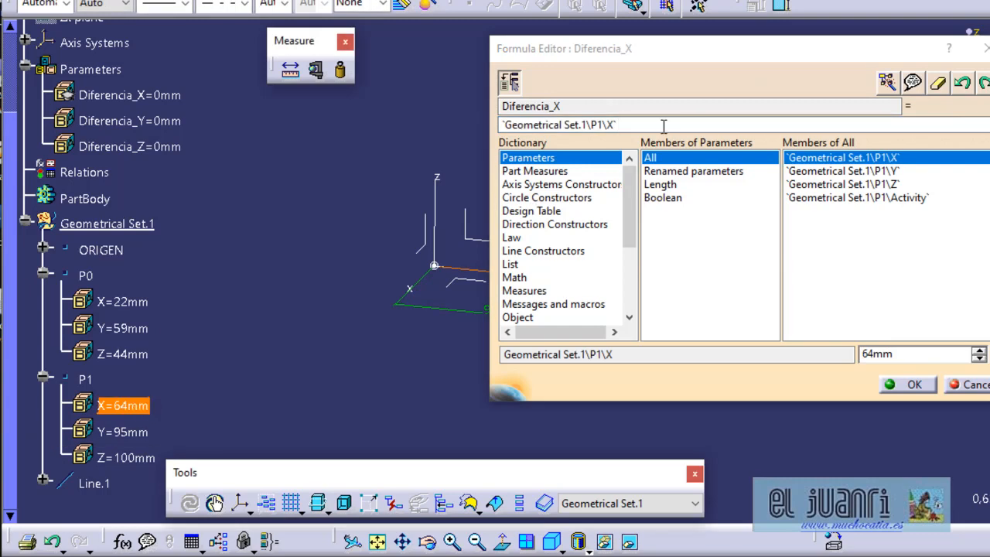
click(670, 103)
text(-)
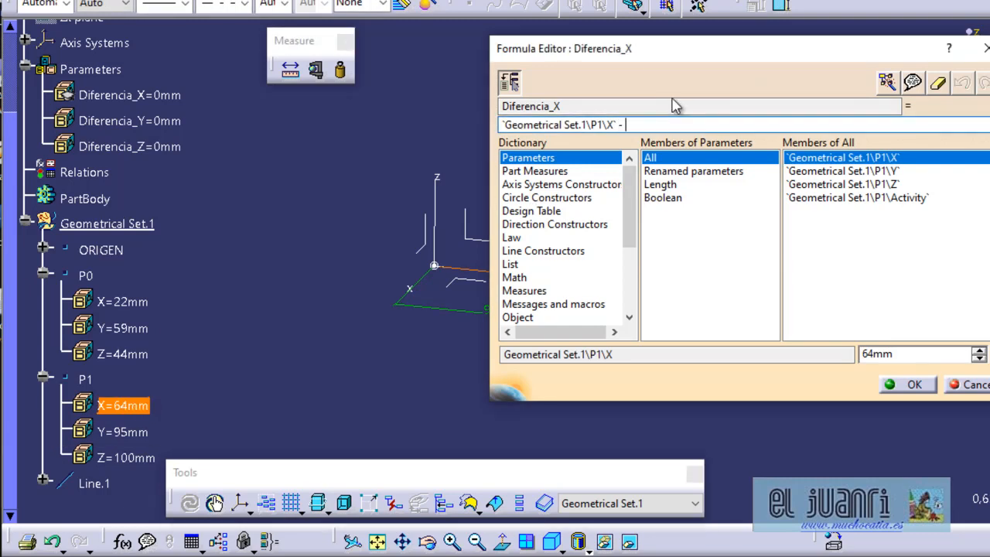
click(115, 301)
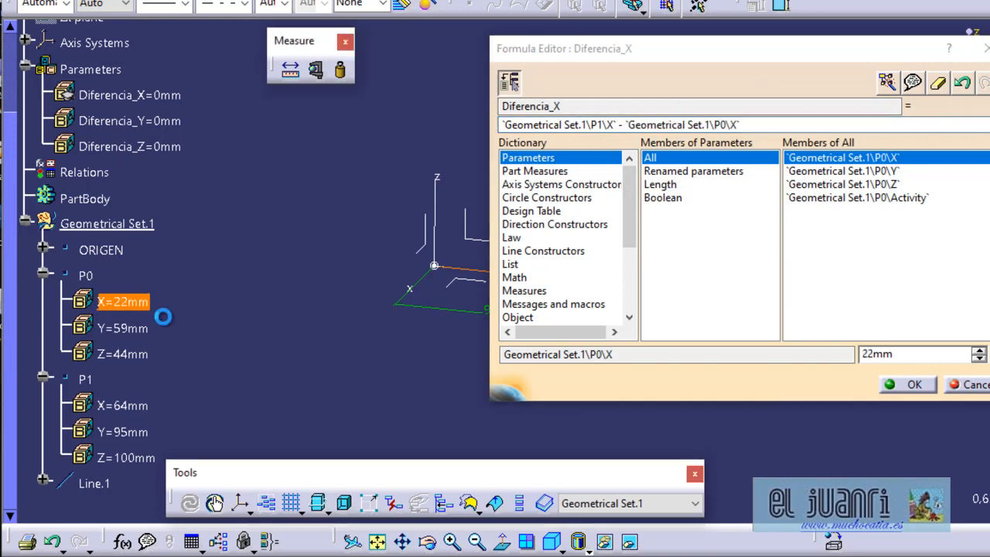
click(595, 125)
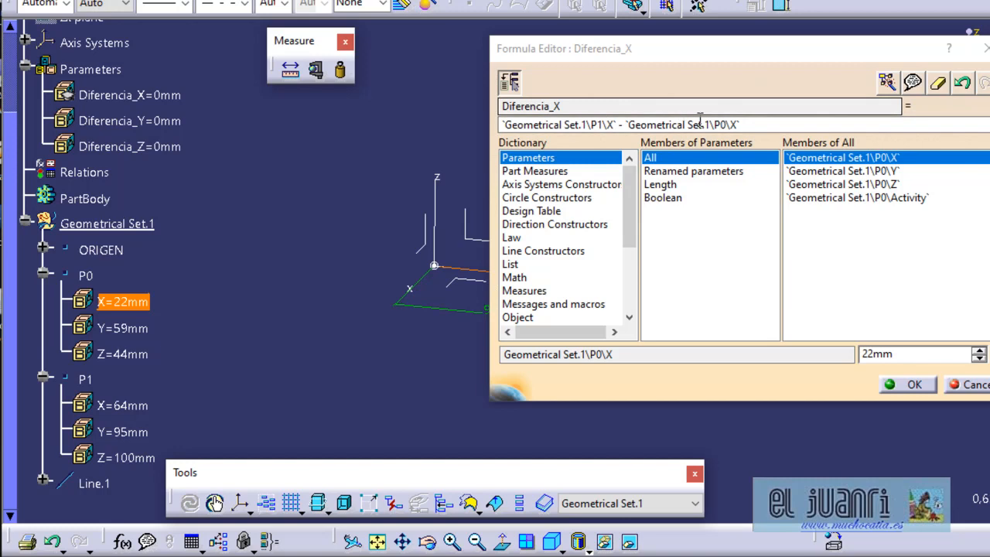
click(910, 385)
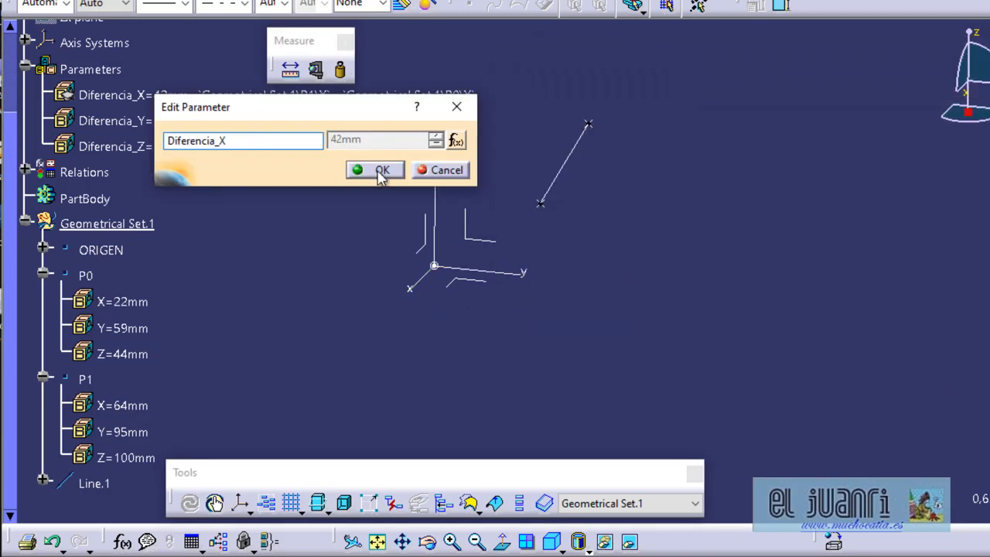
click(376, 172)
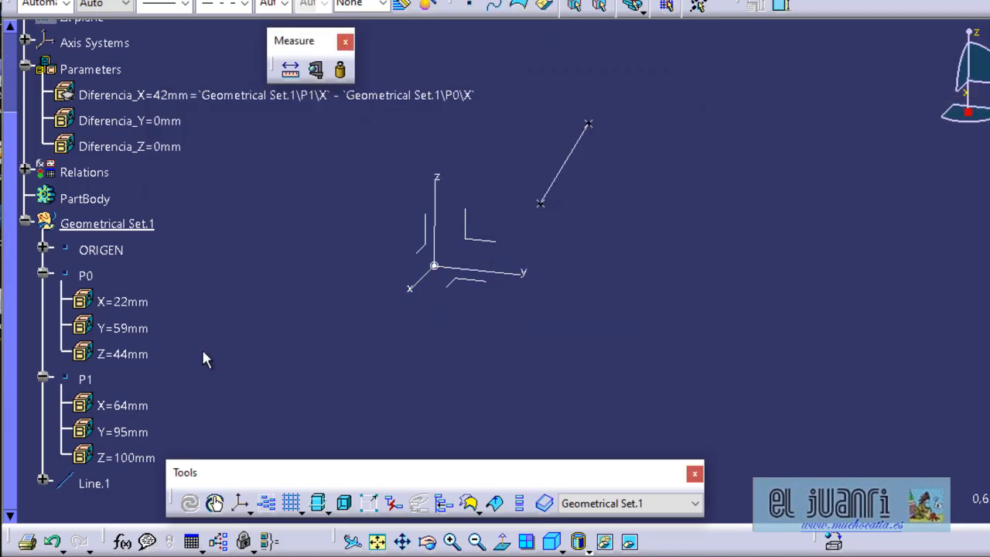
Drive Diferencia_Y and Diferencia_Z with formulas subtracting P0's Y and Z coordinates from P1's corresponding coordinates.
double_click(147, 123)
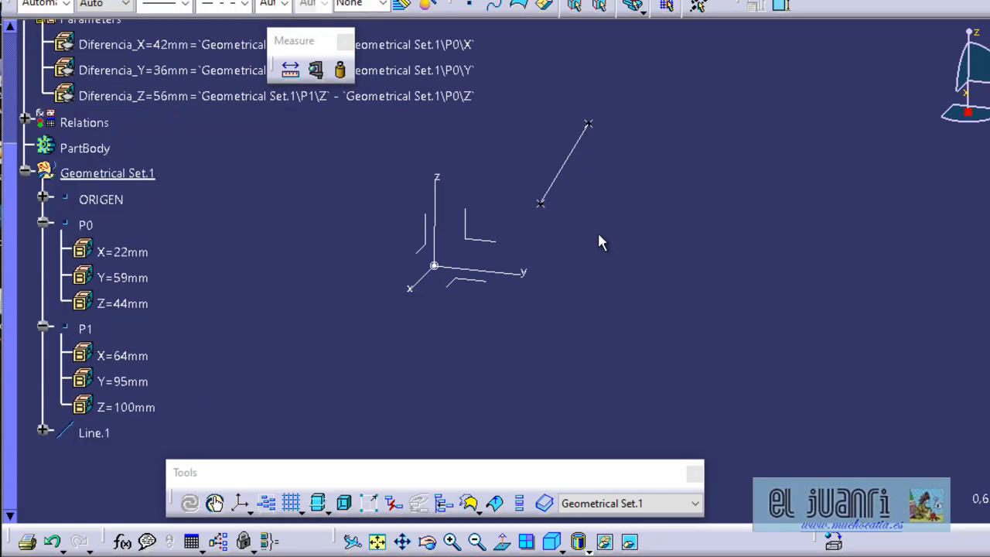
scroll(459, 287, up, 4)
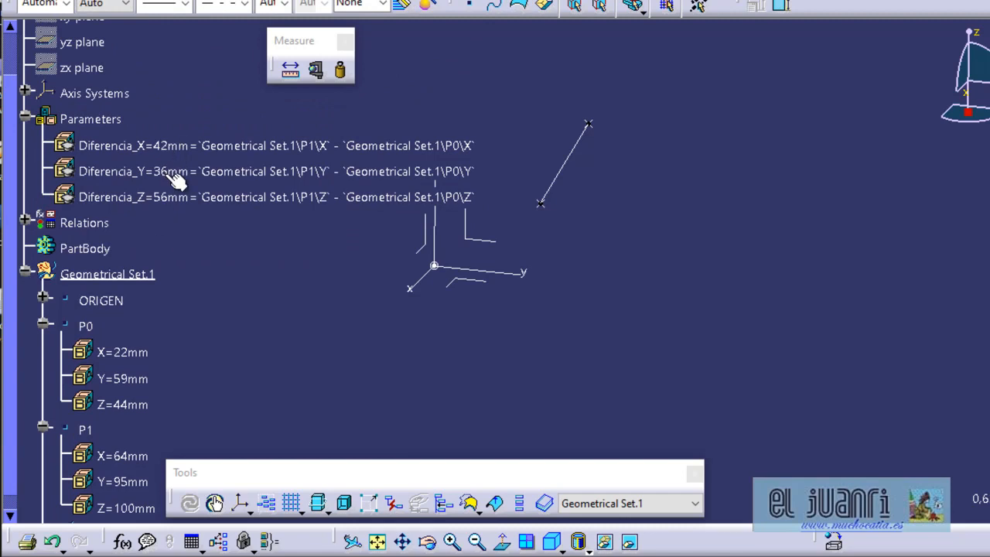
Start a new Coordinates point and link its X coordinate to the Diferencia_X parameter by formula.
middle_drag(303, 268, 395, 276)
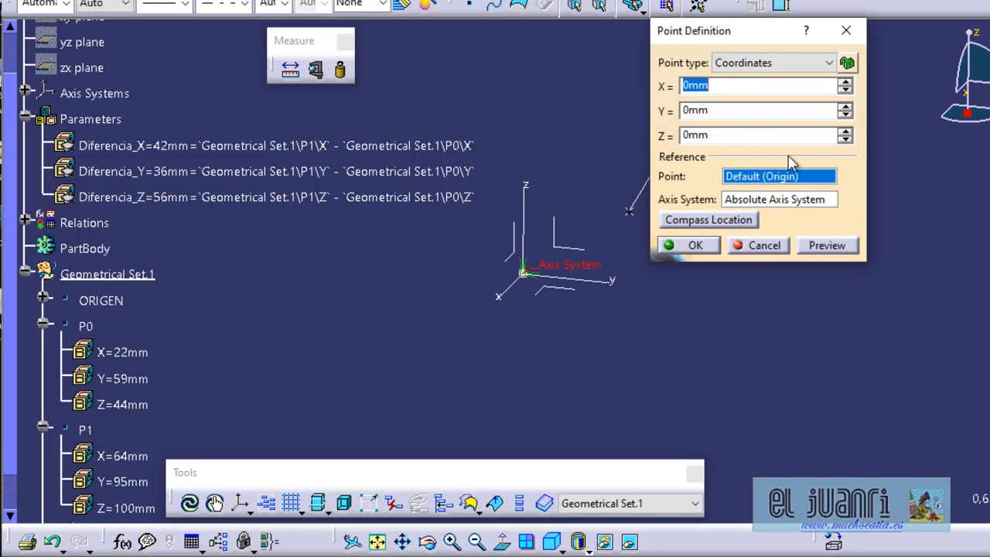
right_click(735, 89)
click(771, 94)
click(350, 151)
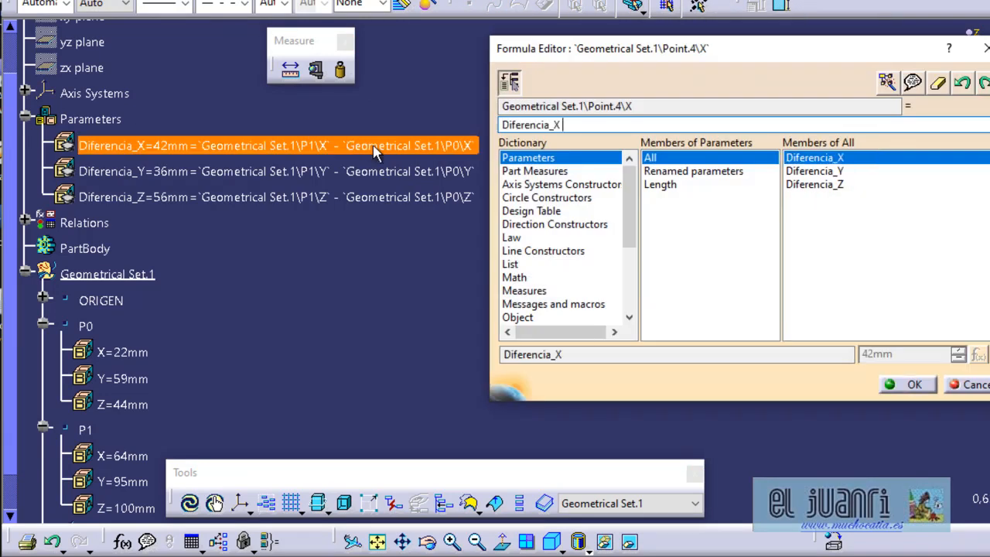
click(931, 384)
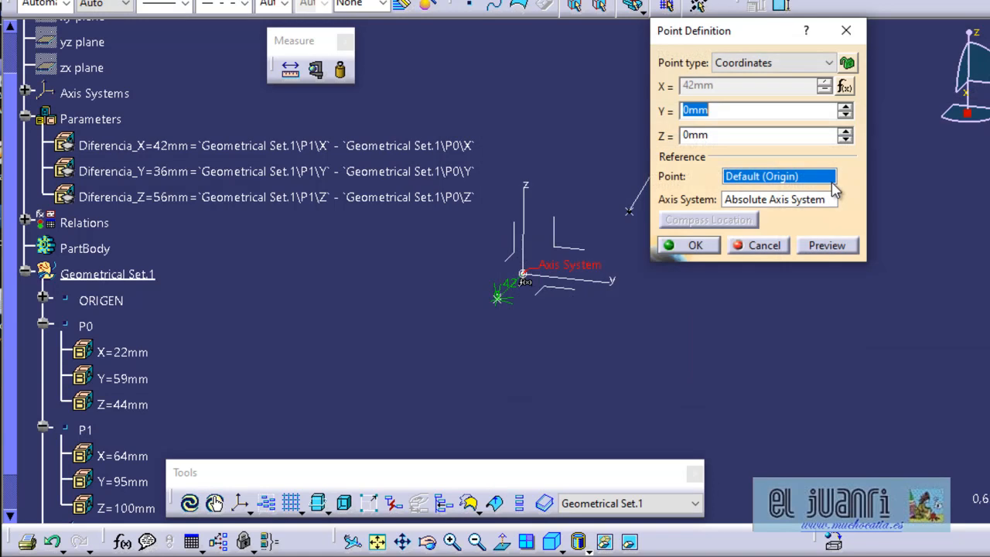
Link the new point's Y and Z coordinates to Diferencia_Y and Diferencia_Z by formula and create the point.
right_click(764, 108)
click(781, 127)
click(409, 171)
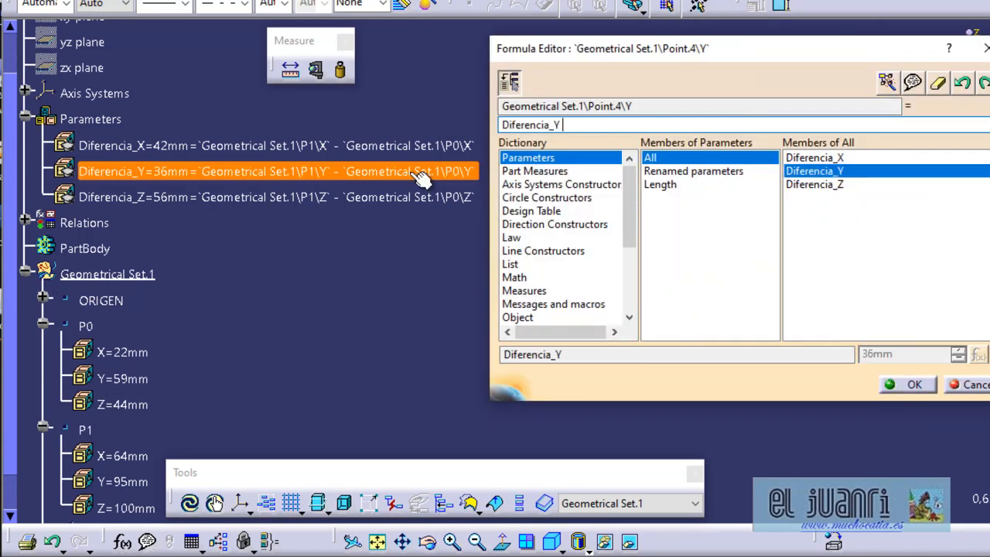
click(913, 384)
right_click(718, 146)
click(785, 149)
click(390, 197)
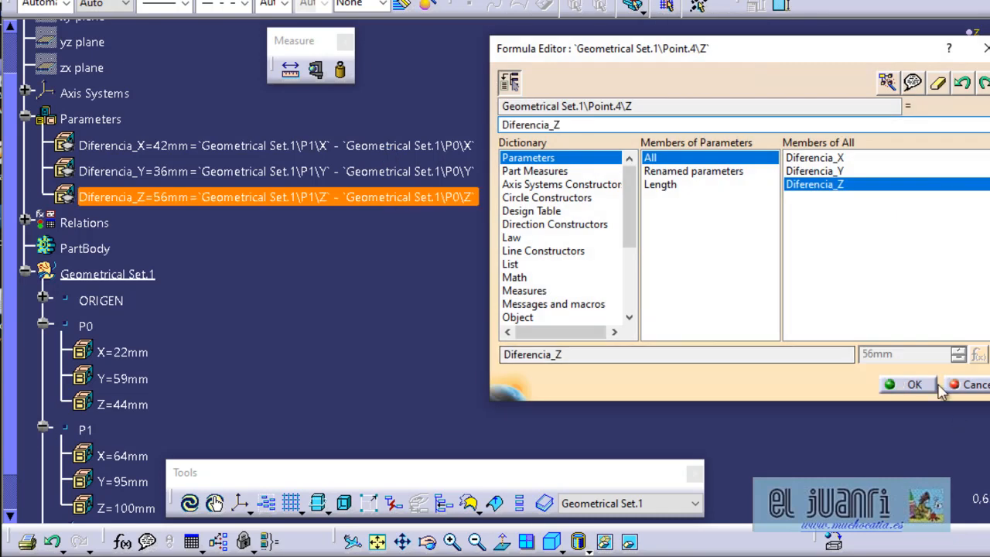
click(911, 384)
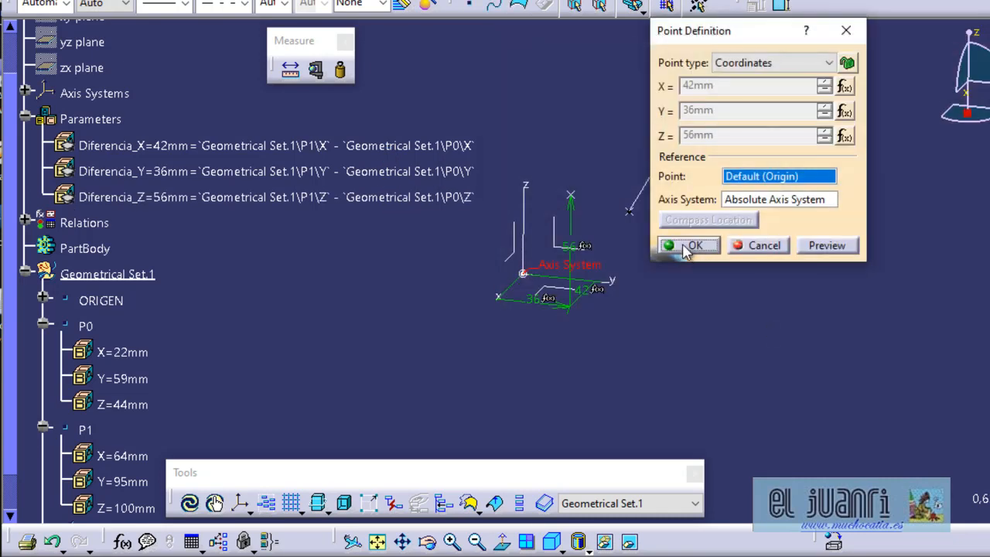
click(688, 246)
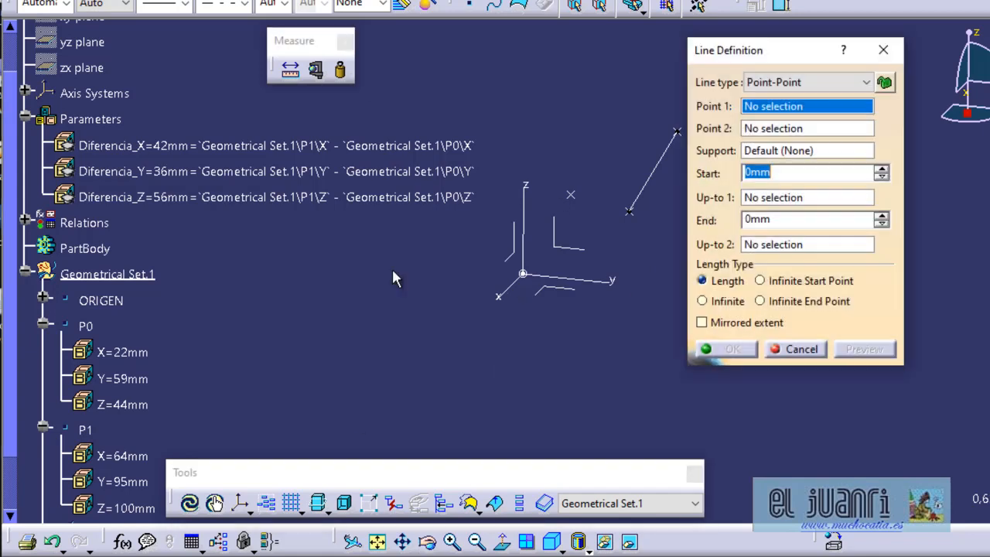
Create a point-to-point line from ORIGEN to the new formula-driven point.
click(101, 300)
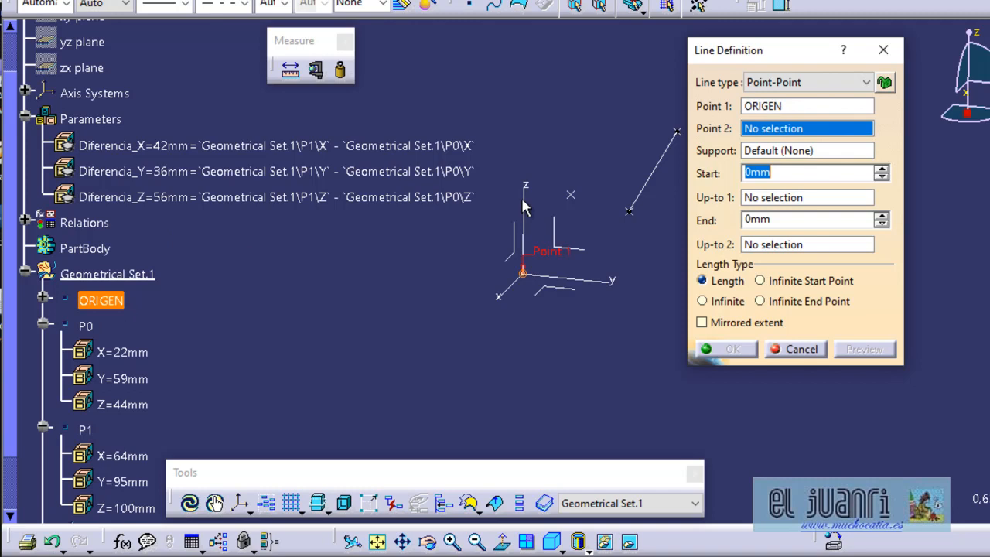
click(570, 191)
click(737, 347)
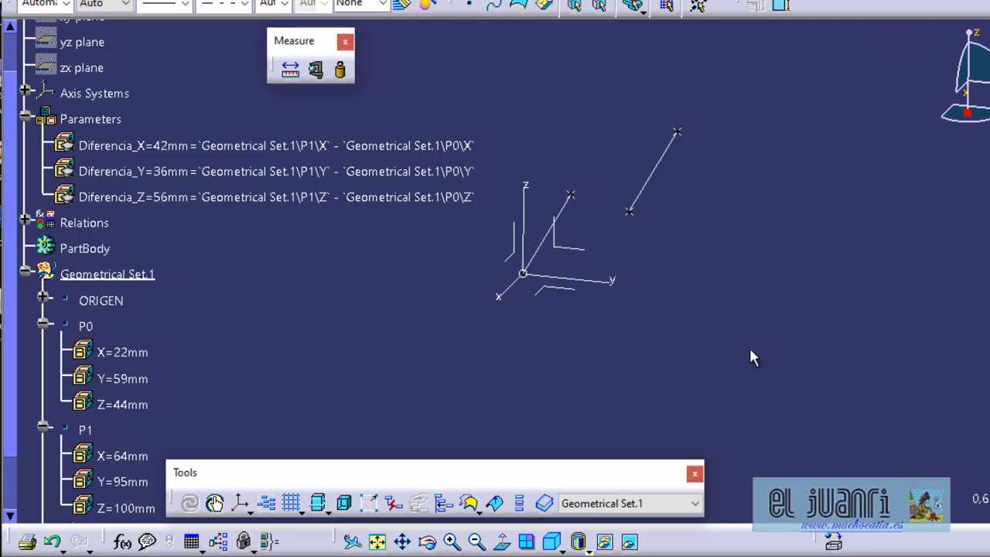
Measure the minimum distance and angle between the P0-P1 line and the line from the origin, without keeping the measure.
click(290, 70)
click(656, 166)
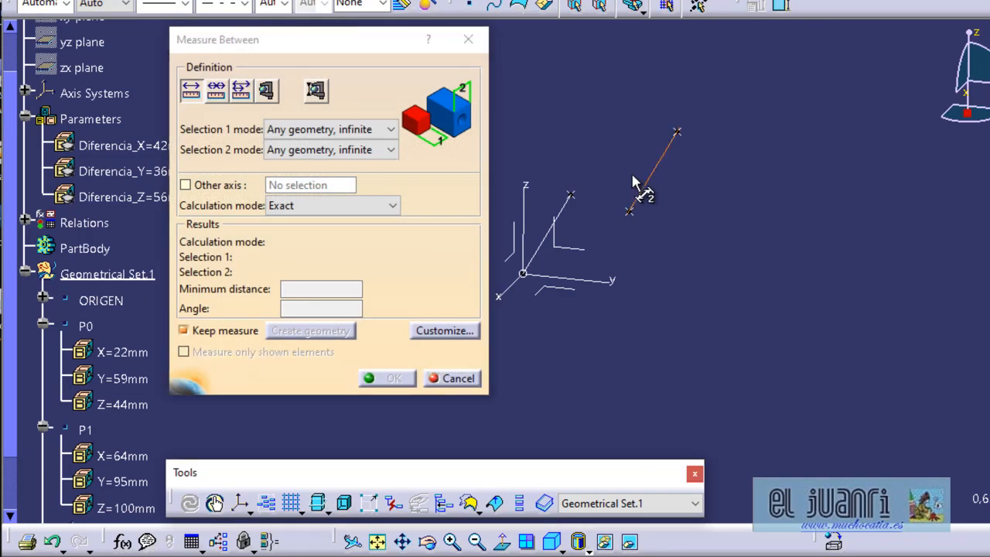
click(561, 215)
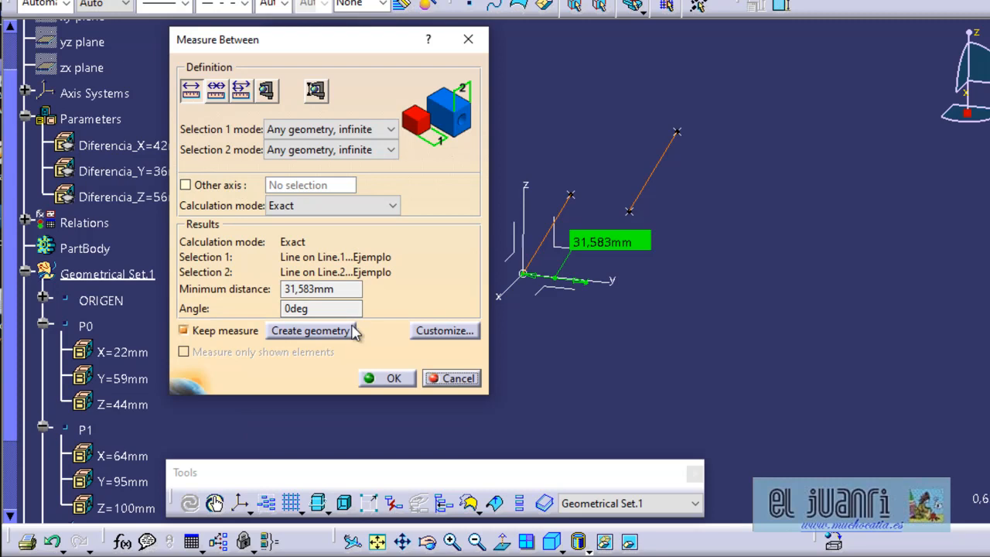
click(453, 378)
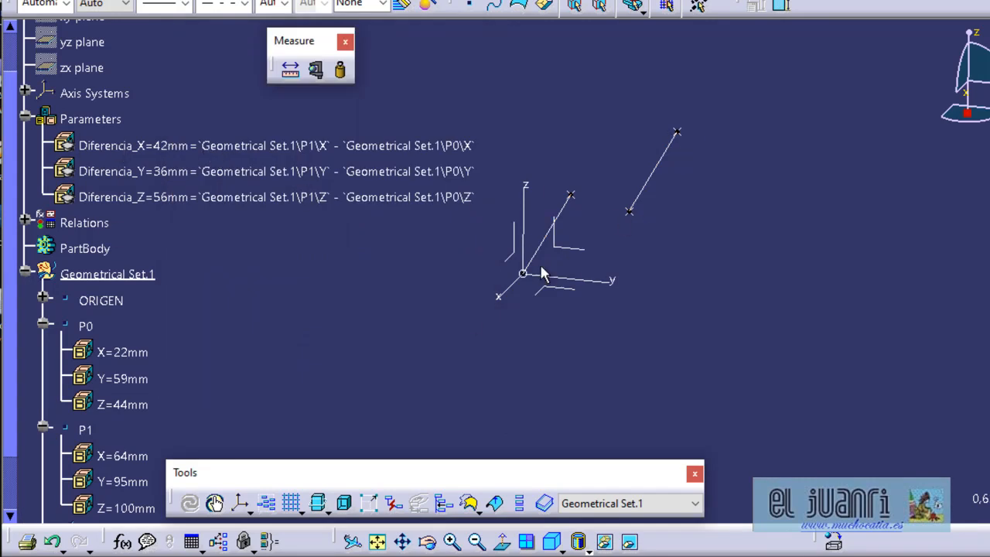
middle_drag(564, 280, 563, 307)
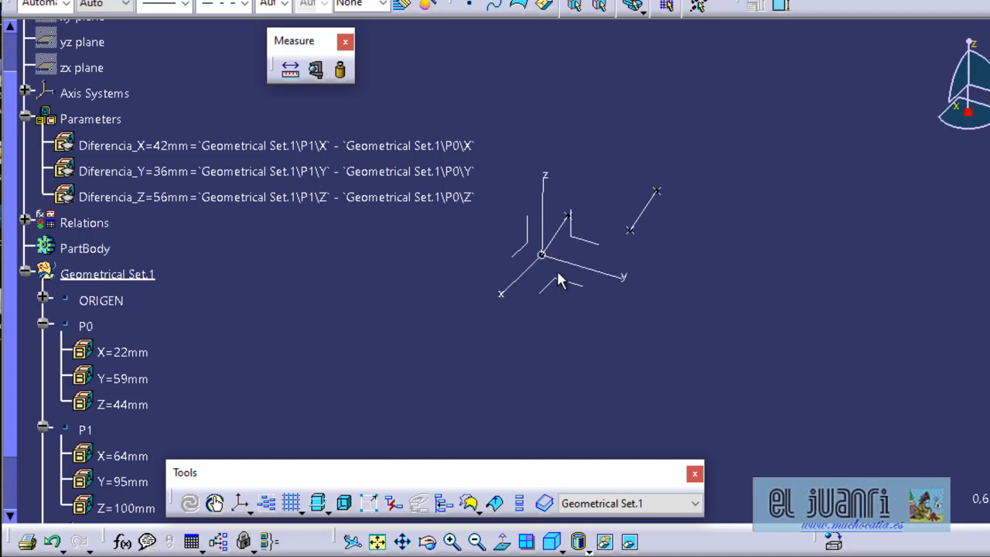
middle_drag(621, 282, 659, 249)
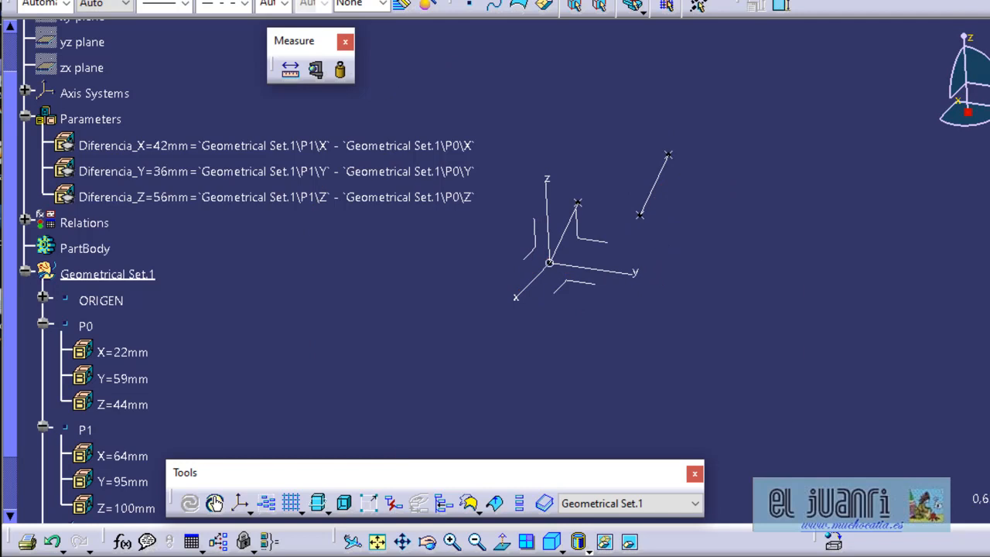
Project Point.4 normally onto the X axis of the absolute axis system.
drag(695, 201, 876, 108)
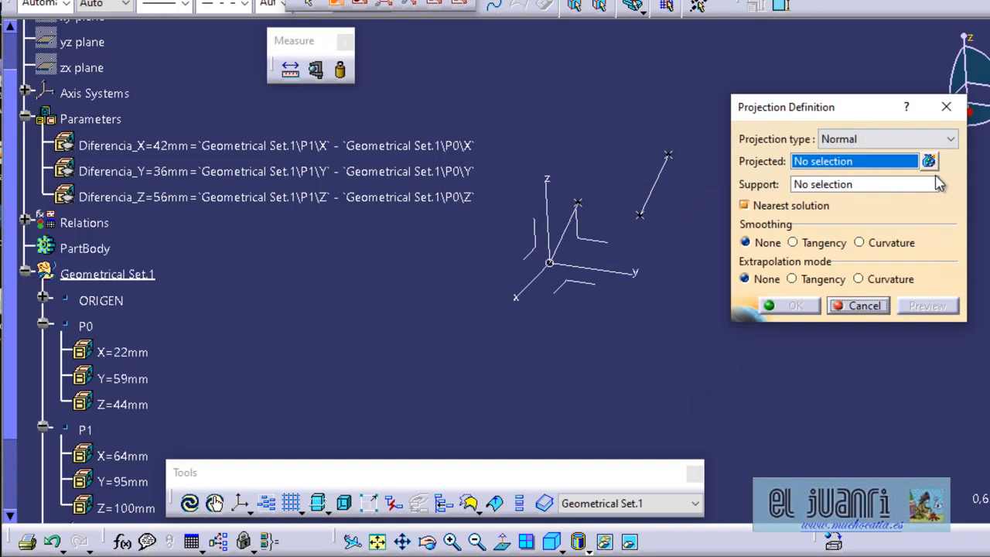
click(928, 161)
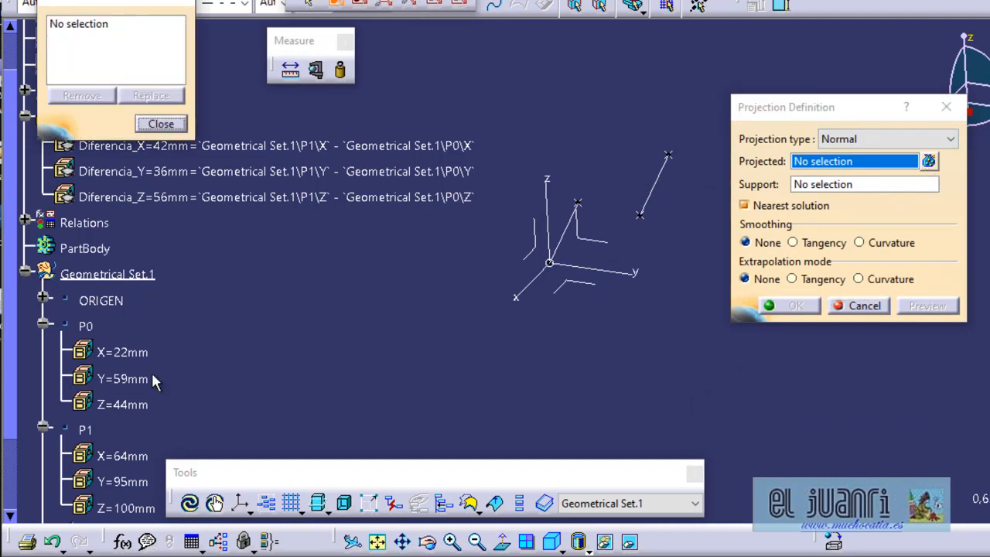
scroll(163, 429, down, 2)
scroll(207, 437, down, 4)
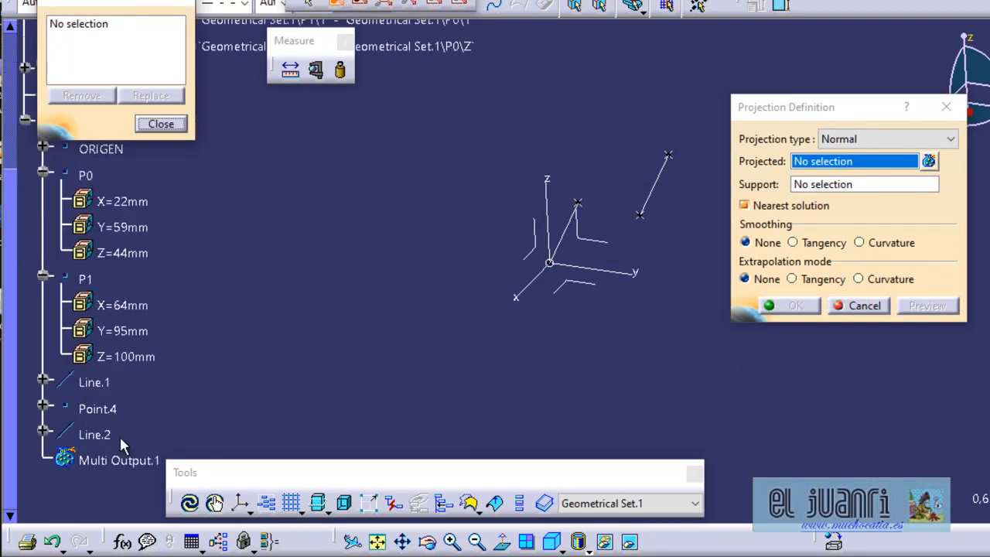
click(96, 409)
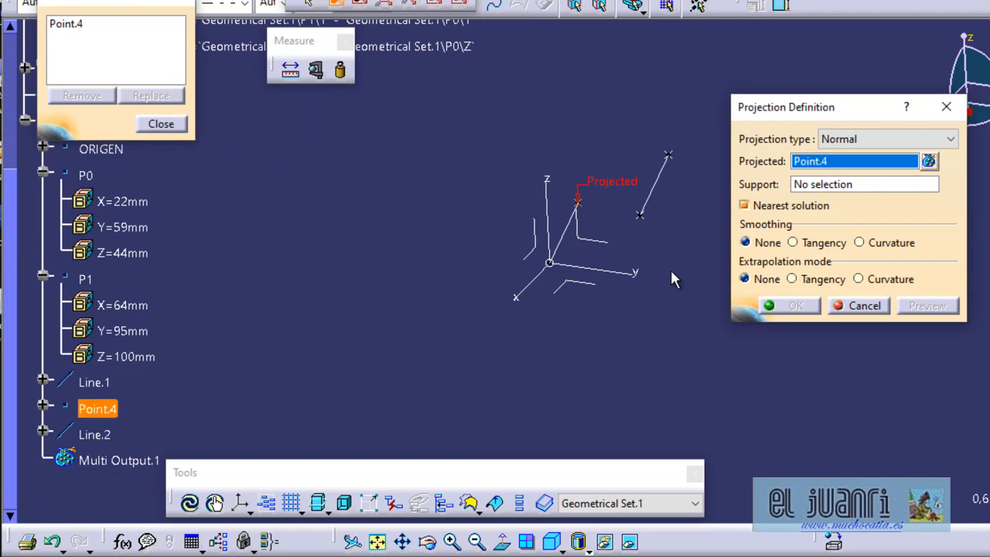
click(866, 185)
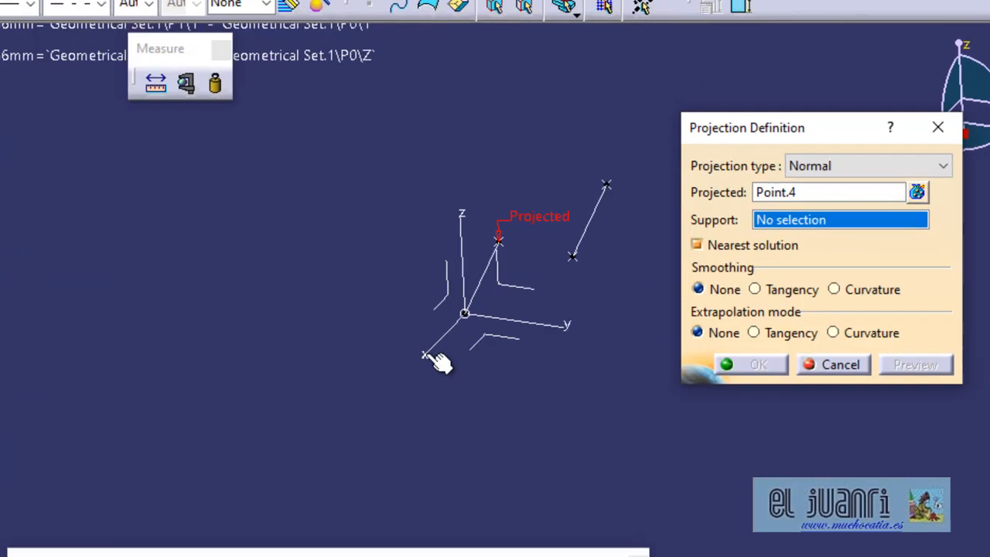
click(431, 356)
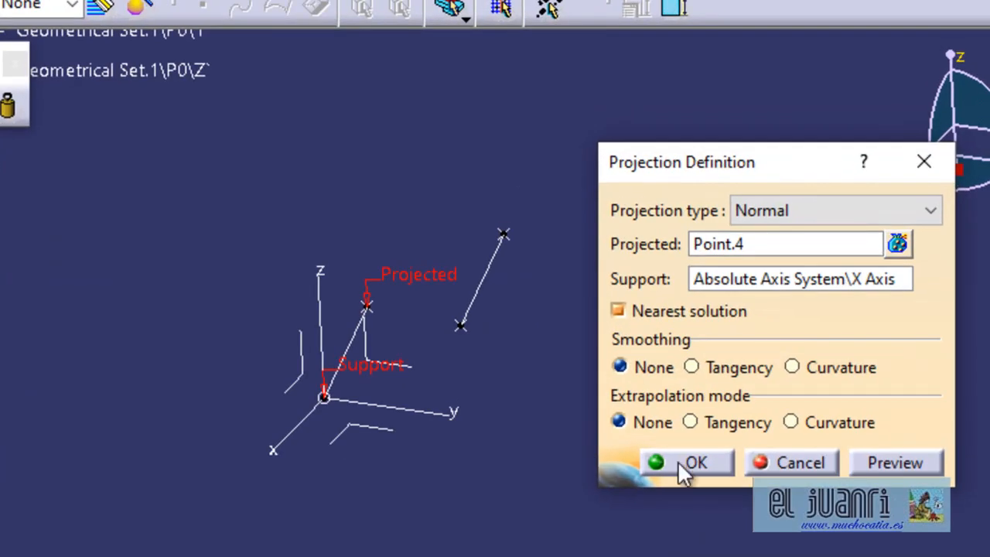
click(679, 464)
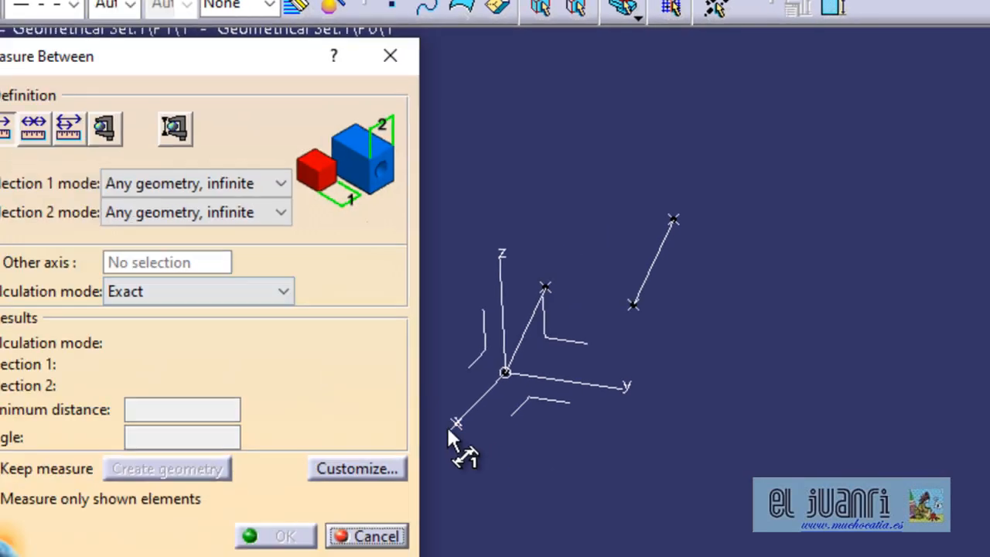
Measure the minimum distance from the projected point to the YZ plane of the absolute axis system, without keeping the measure.
click(272, 452)
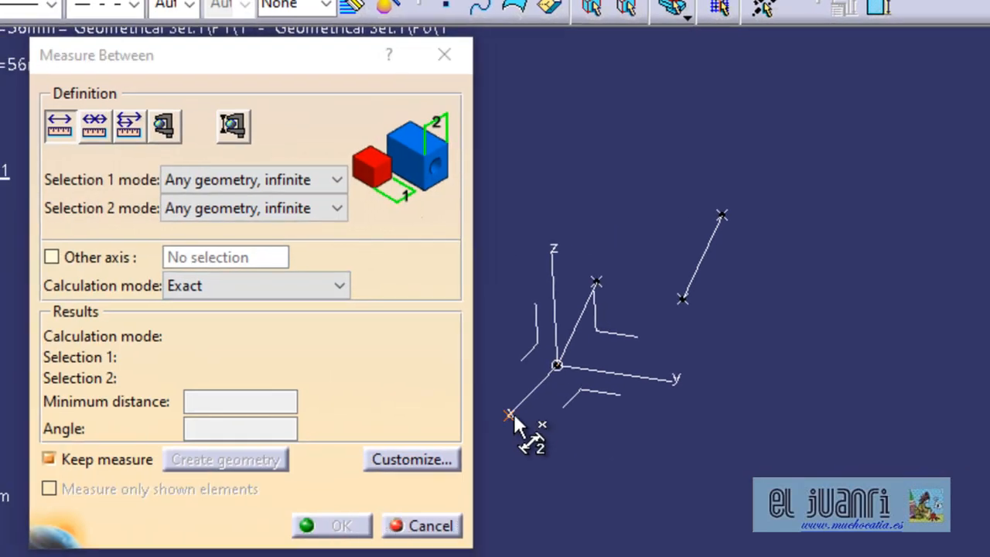
click(618, 340)
drag(216, 58, 784, 202)
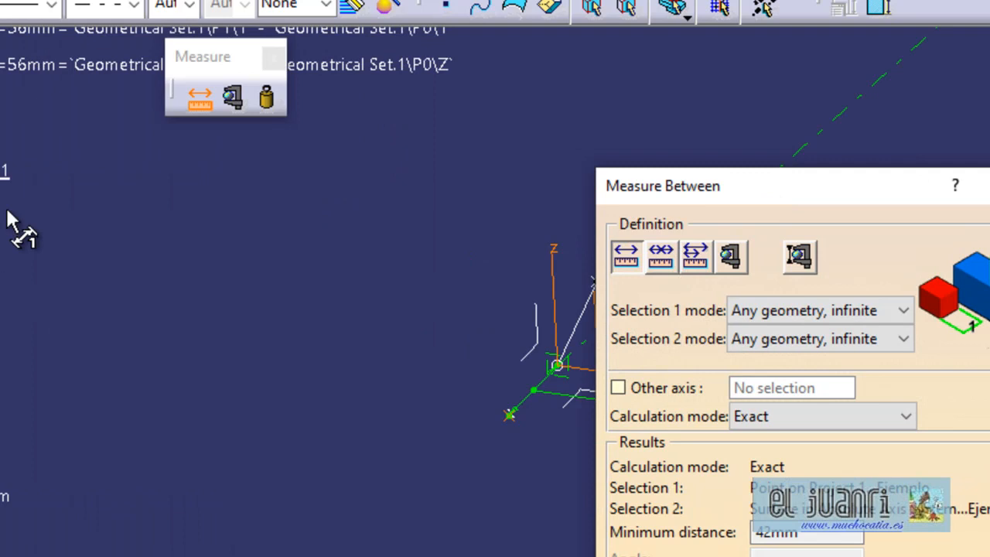
scroll(23, 279, up, 3)
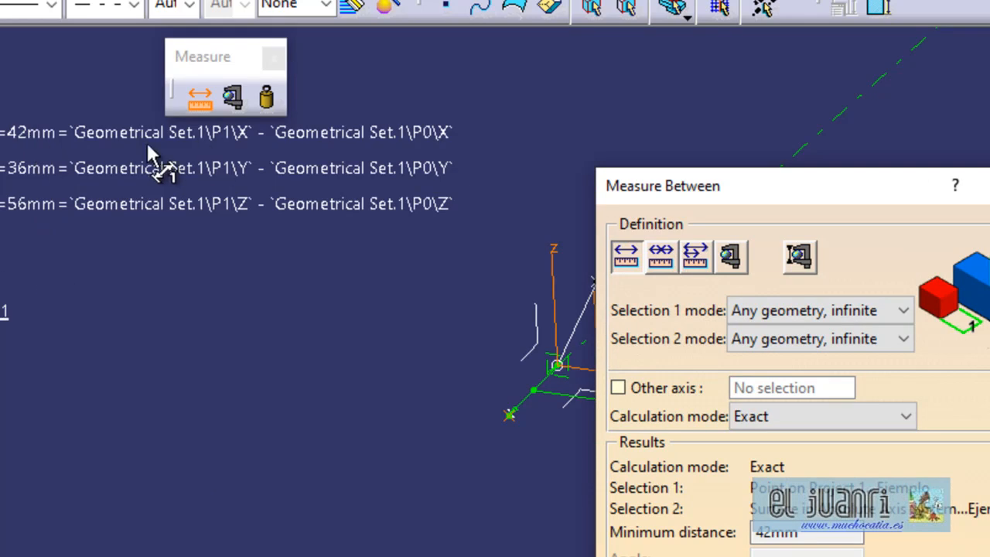
middle_drag(419, 418, 269, 417)
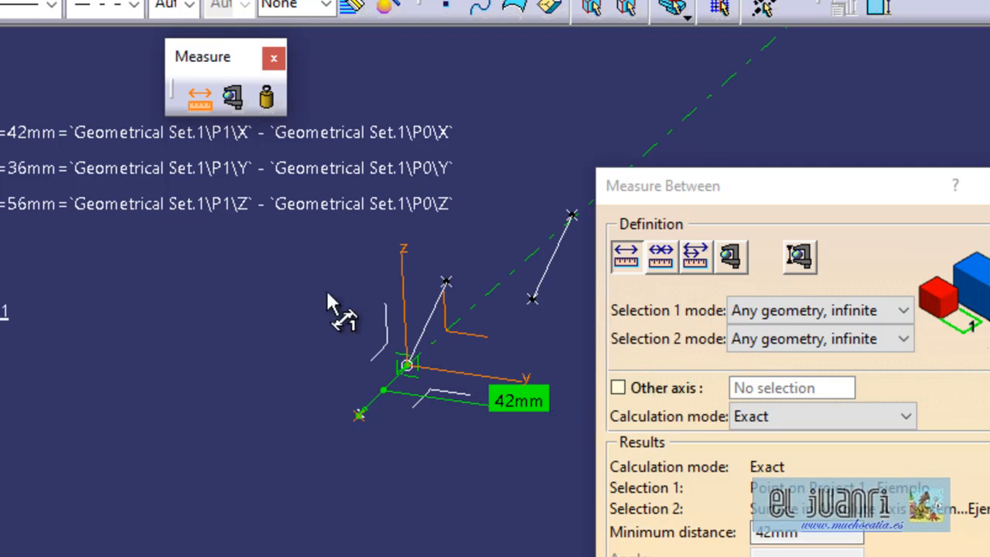
key(Escape)
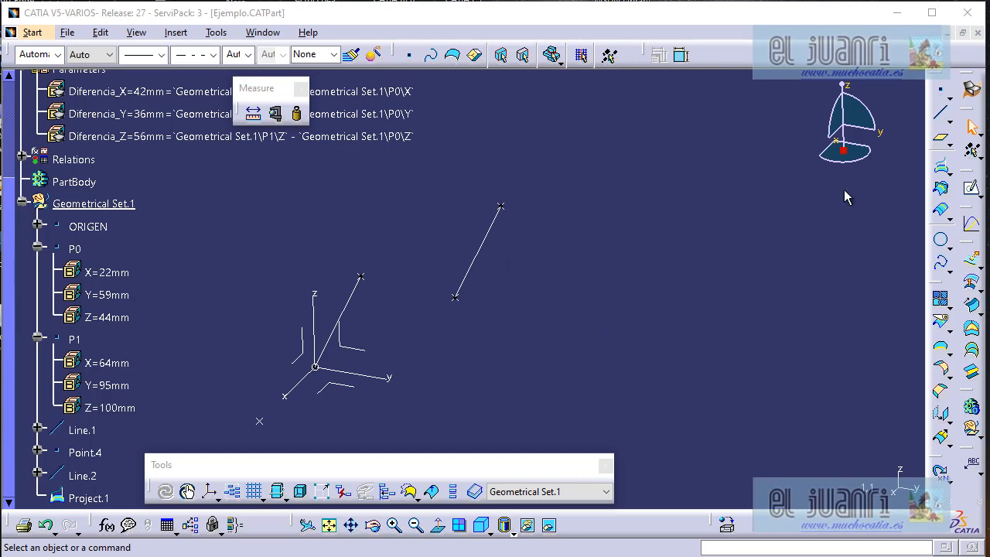
Create a Coordinates point from the origin with each of Point.4's coordinates halved: X 21 mm, Y 18 mm, Z 28 mm.
click(944, 96)
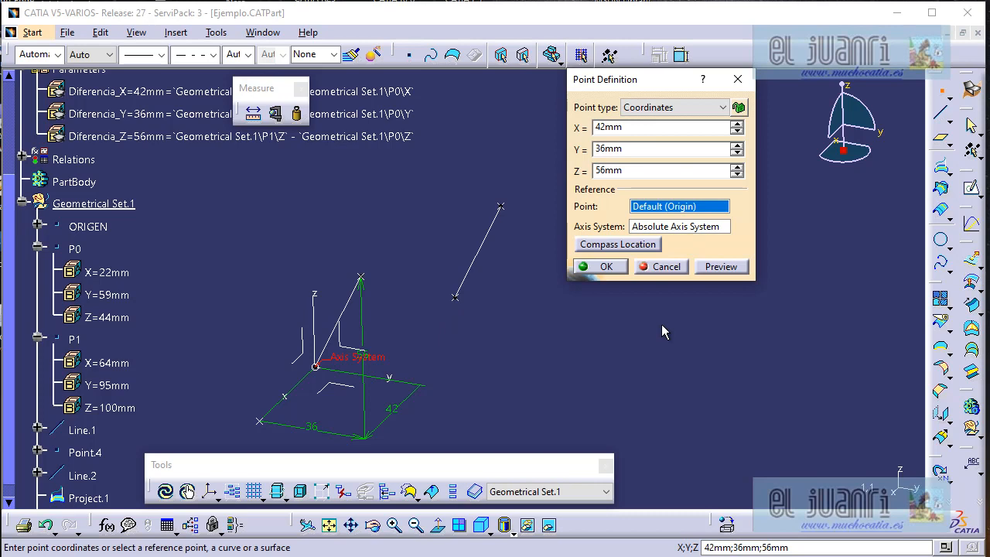
click(658, 131)
text(/2)
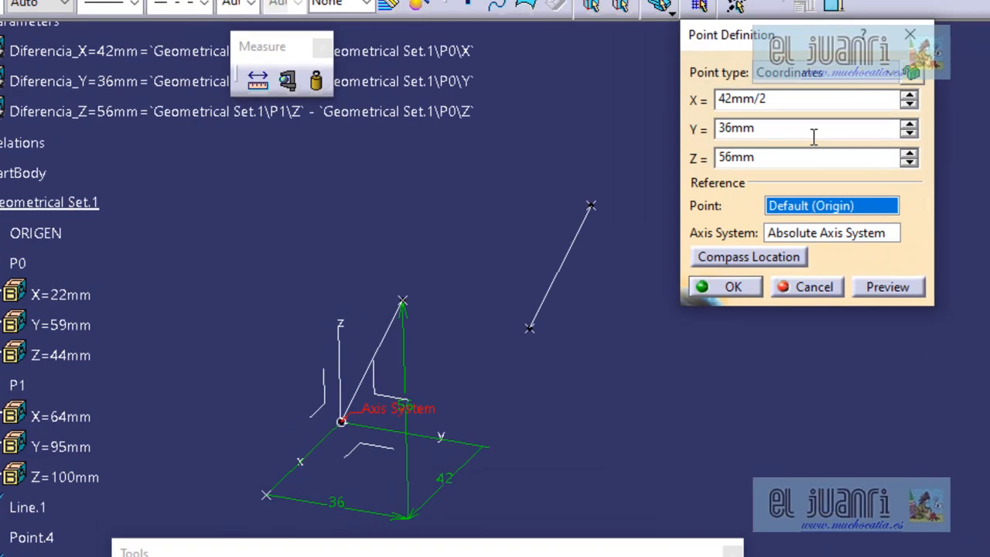
click(666, 151)
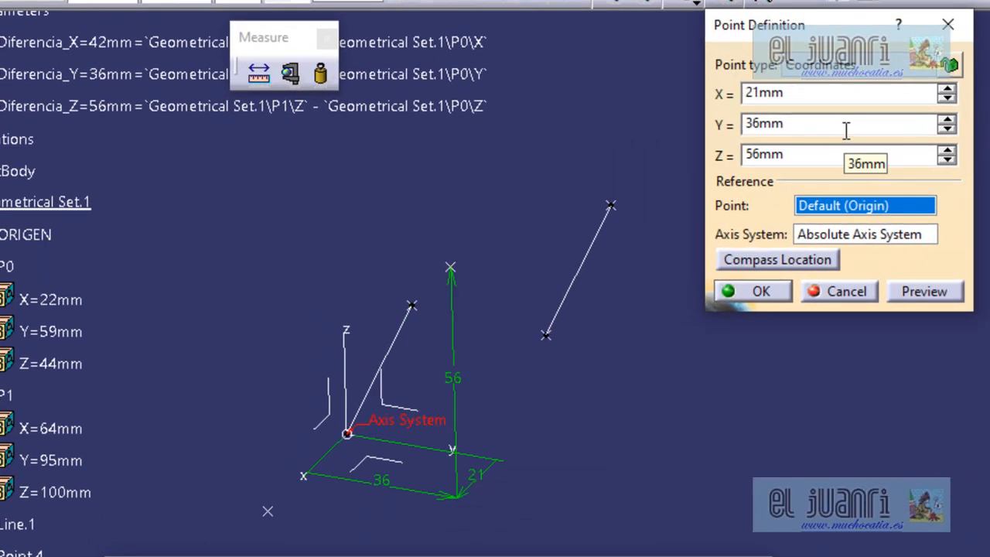
click(823, 154)
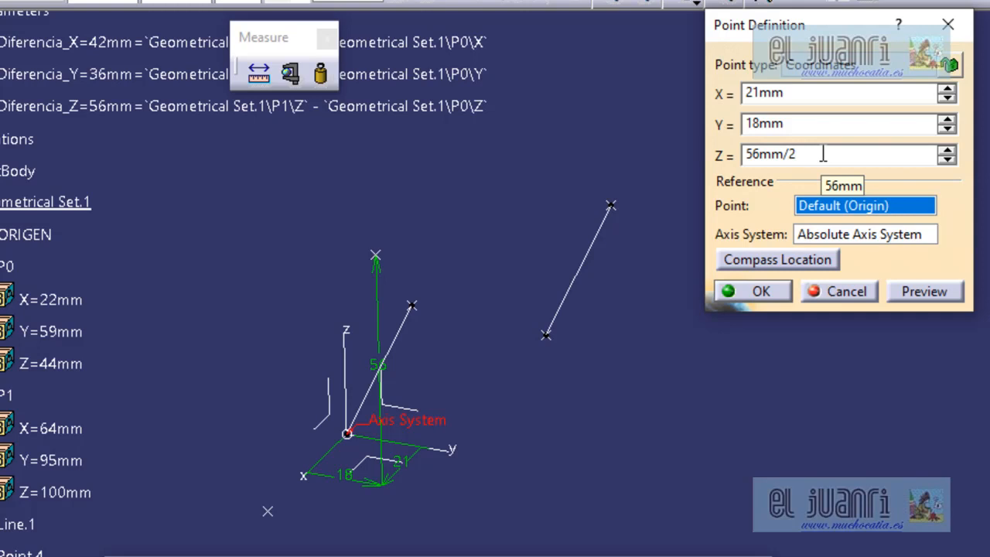
key(Return)
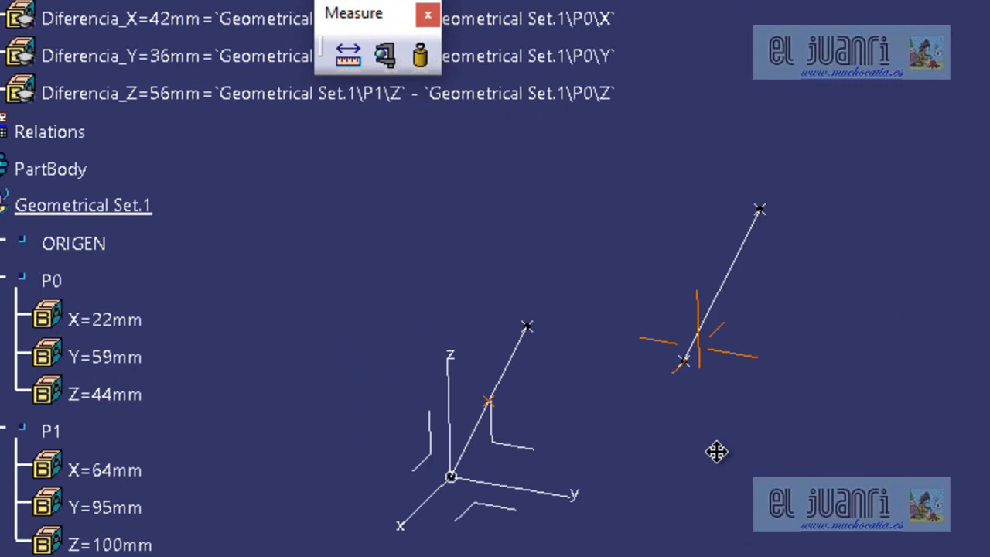
Examine the coordinates of Point.4 and Point.5 in the tree and compare their positions along the line from the origin.
middle_drag(717, 452, 820, 338)
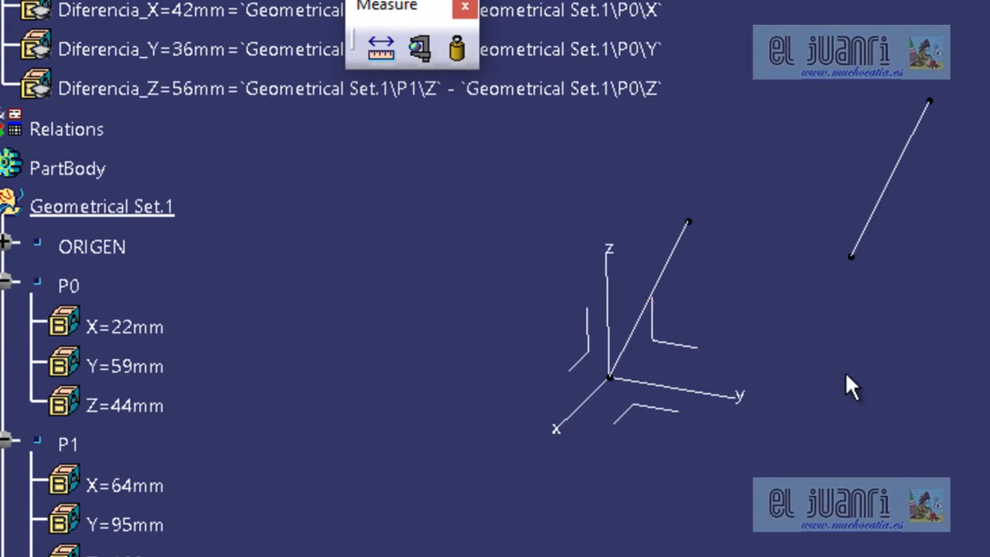
middle_drag(786, 358, 957, 358)
middle_drag(723, 280, 834, 284)
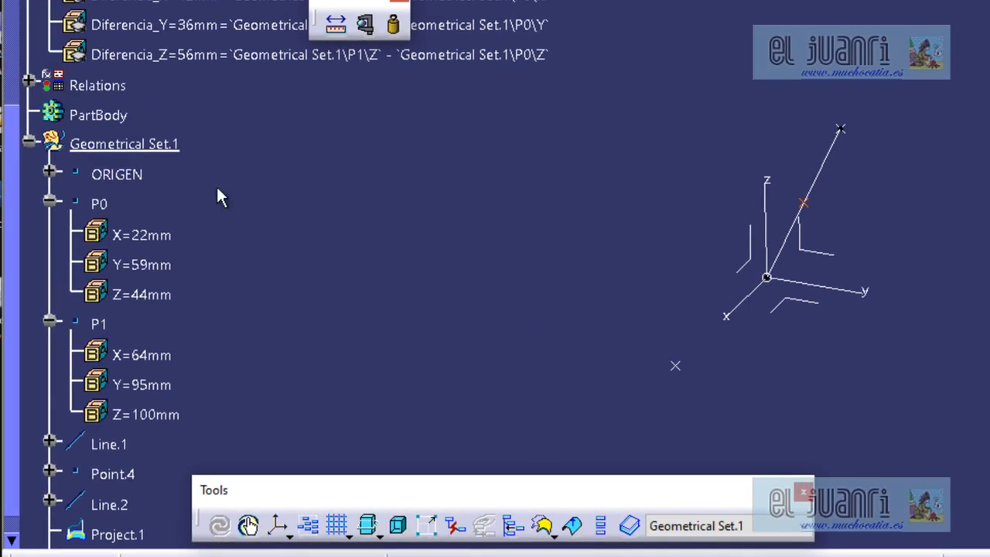
scroll(179, 404, down, 3)
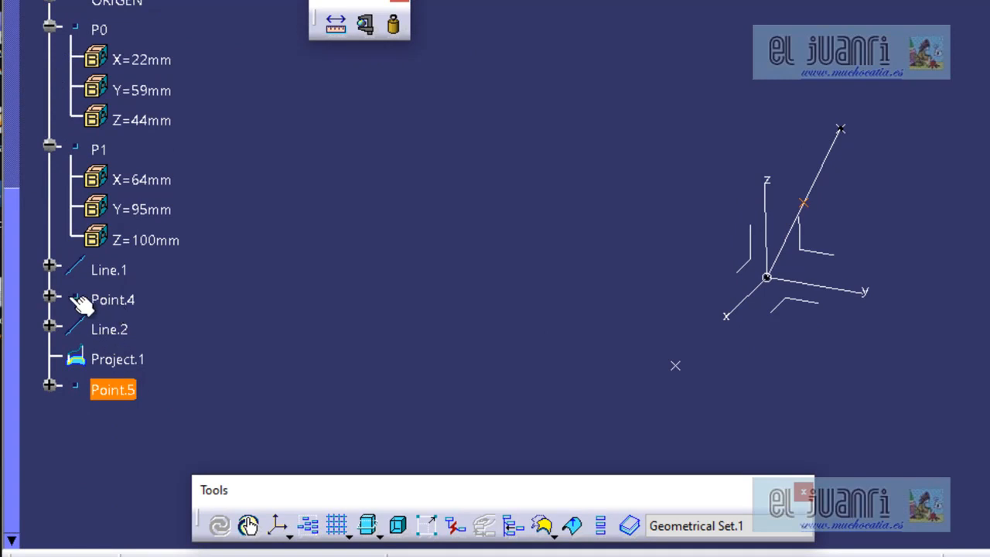
click(49, 296)
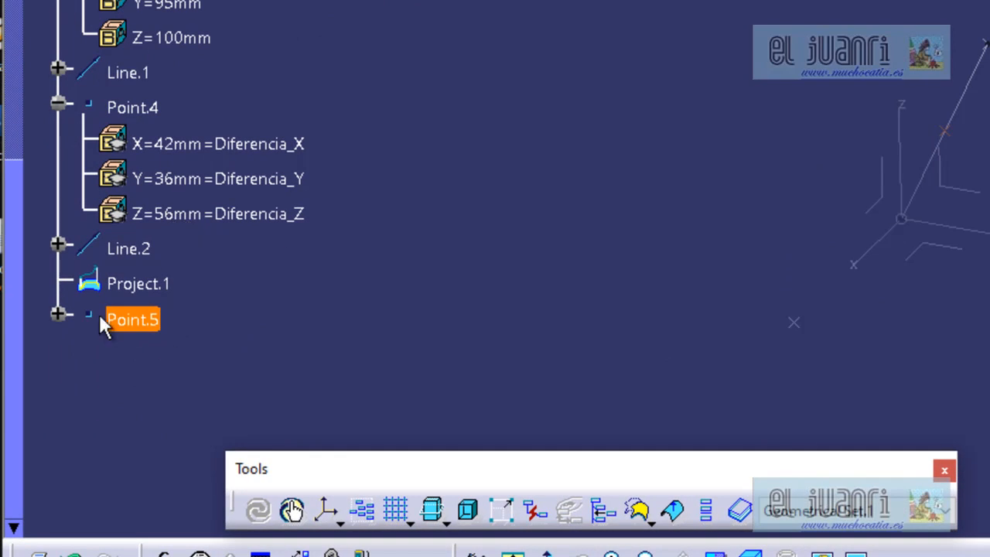
click(57, 315)
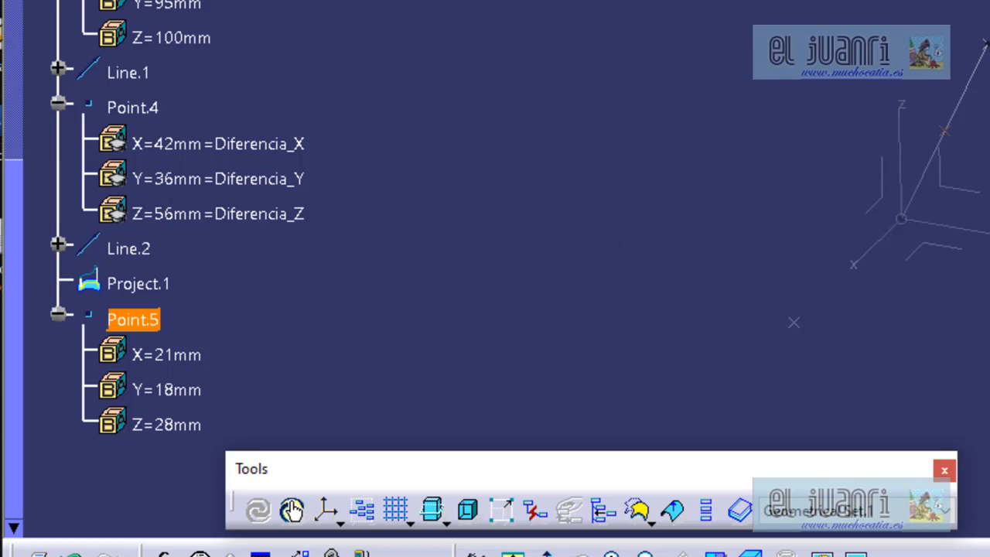
key(shift+F3)
middle_drag(989, 267, 946, 82)
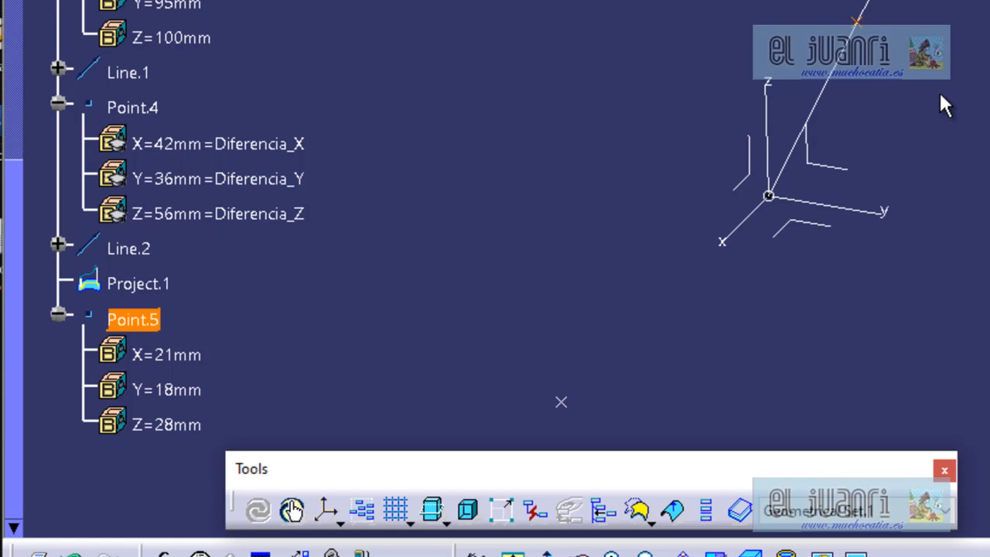
scroll(940, 155, up, 2)
ctrl+middle_drag(955, 236, 987, 381)
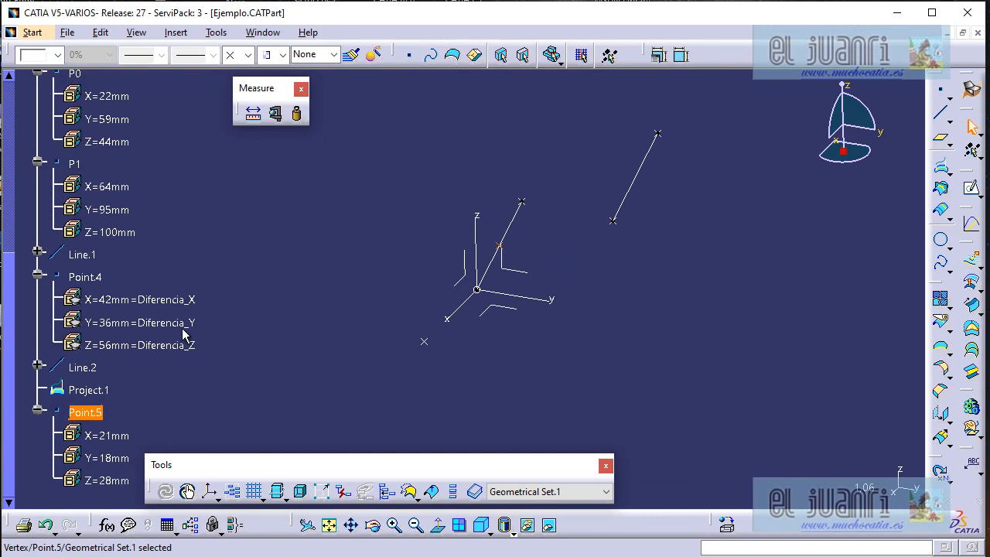
scroll(174, 356, up, 2)
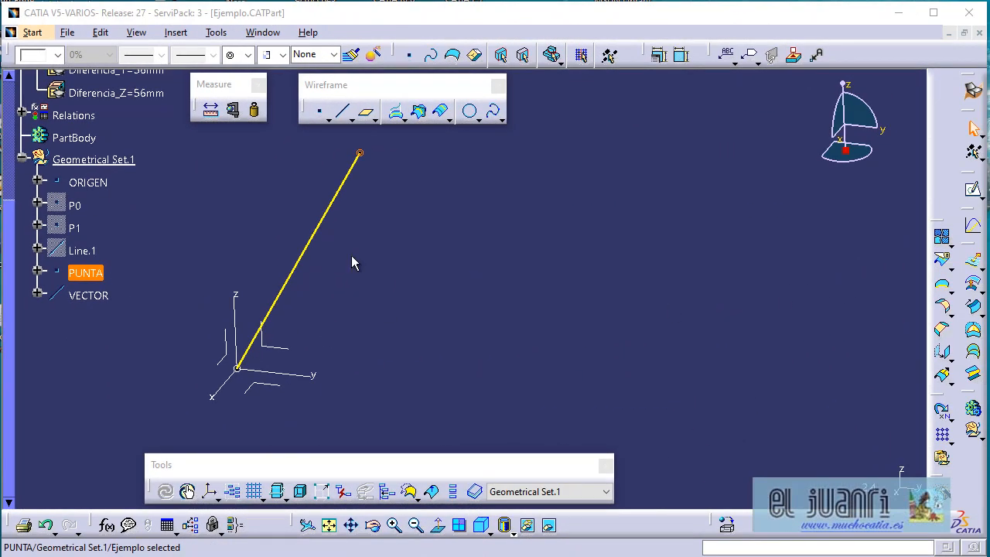
Identify the VECTOR line and its PUNTA end point, and inspect PUNTA's X, Y and Z coordinates in the tree.
click(318, 234)
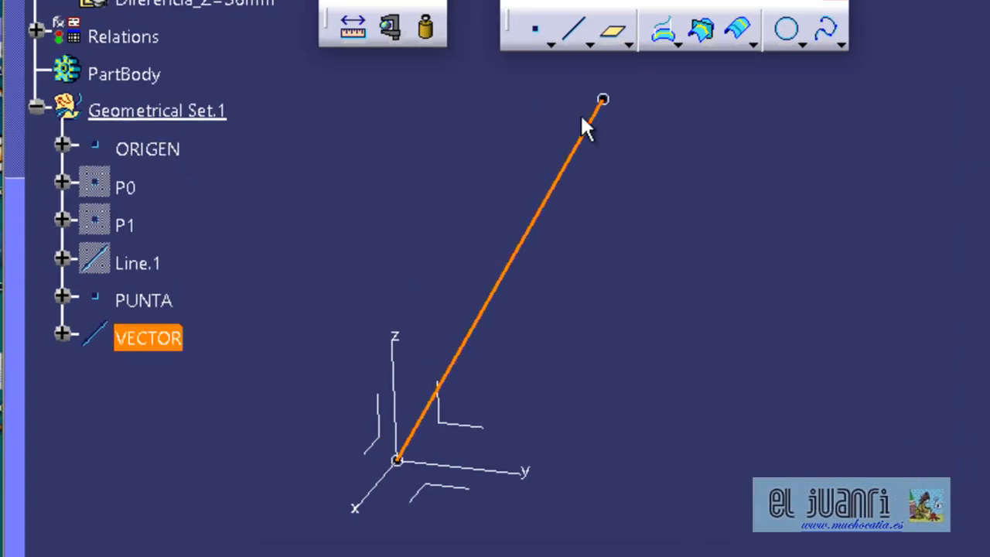
click(603, 100)
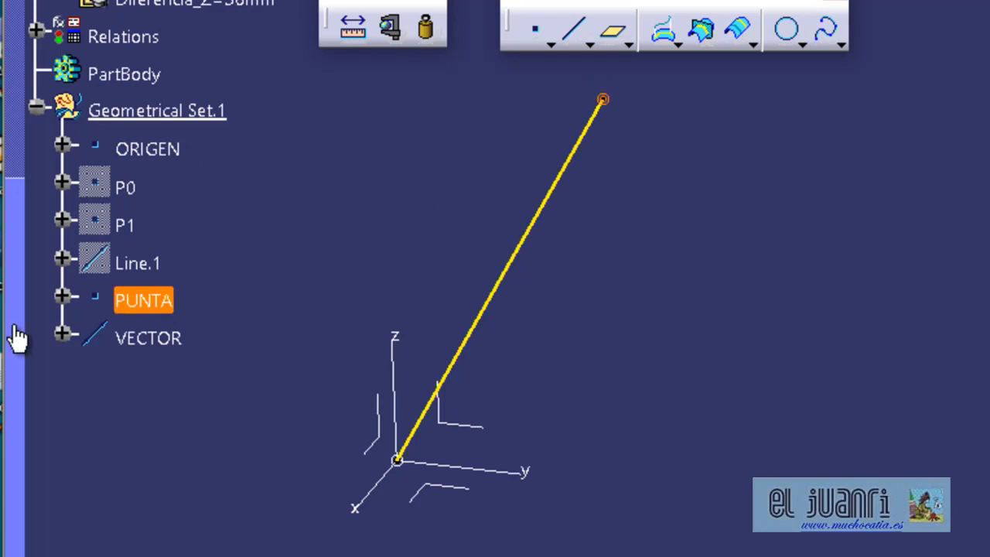
click(62, 296)
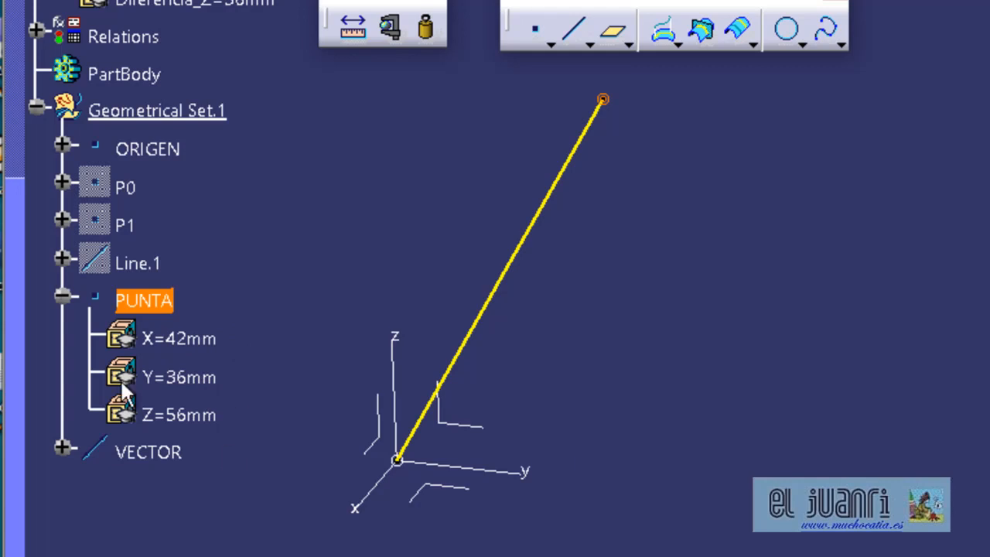
click(62, 298)
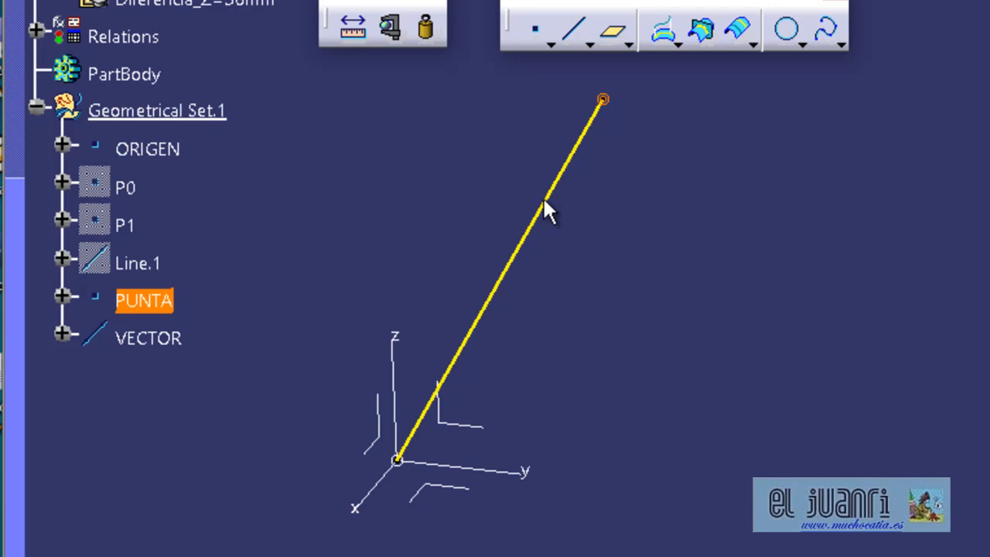
Measure point PUNTA and the VECTOR line's length with Direction Vector excluded from the edge results, without keeping the measures.
click(393, 31)
click(603, 99)
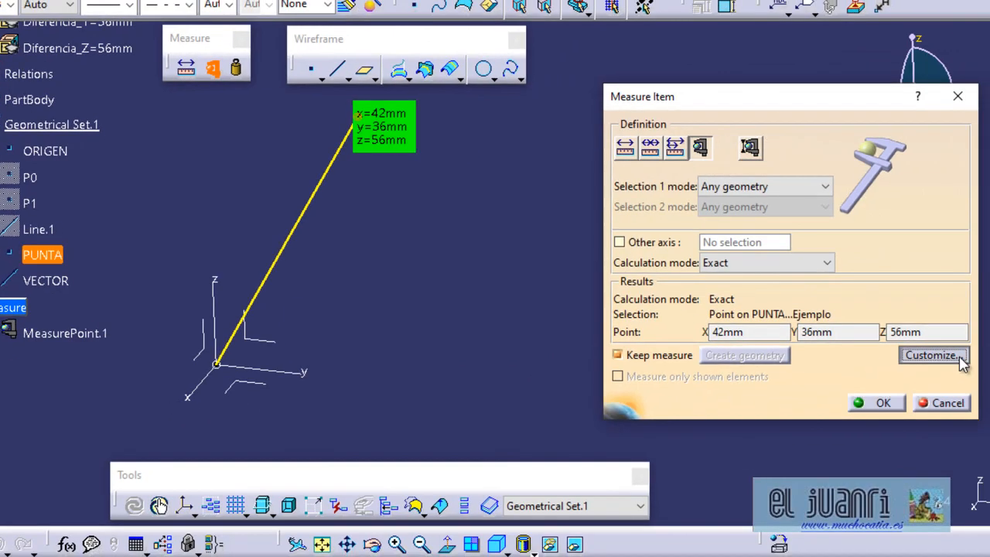
click(986, 381)
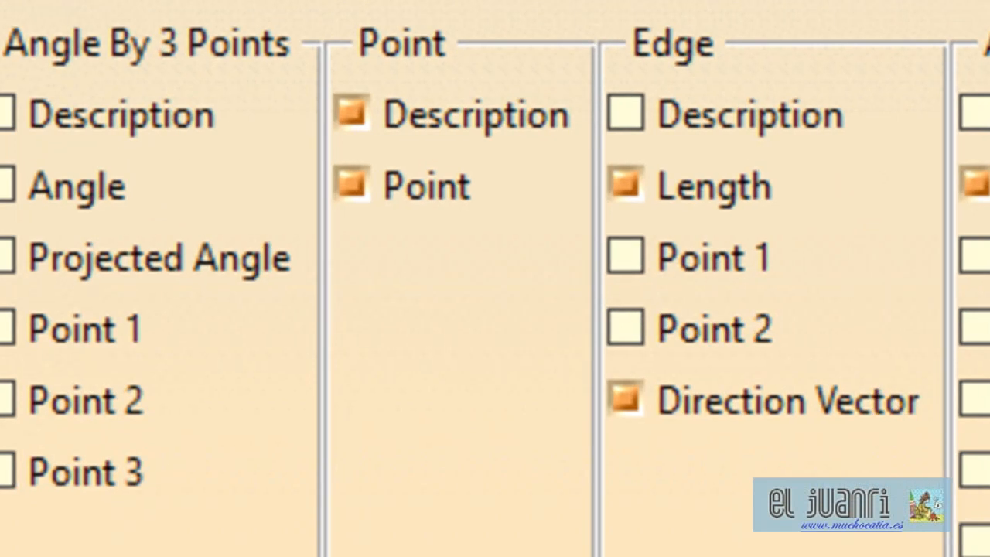
click(773, 402)
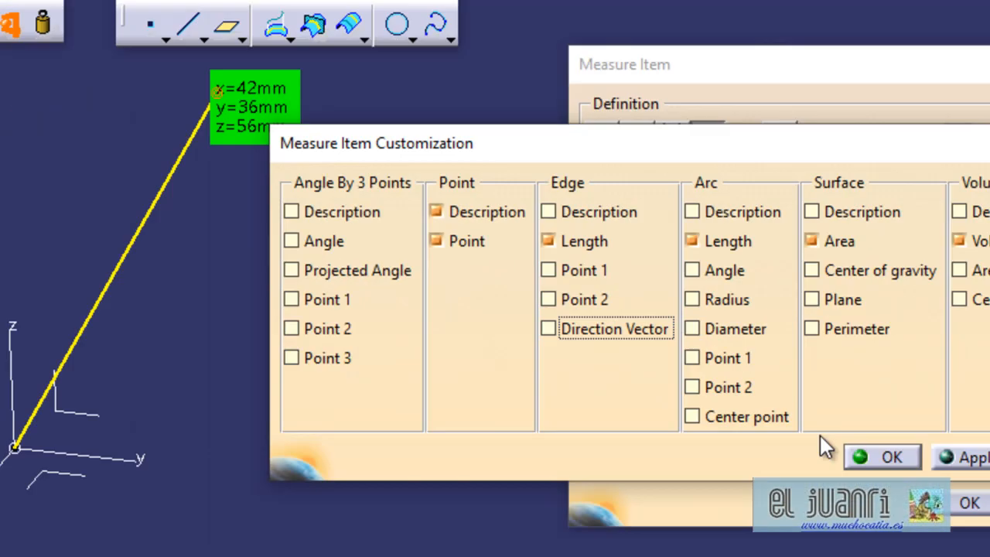
click(790, 411)
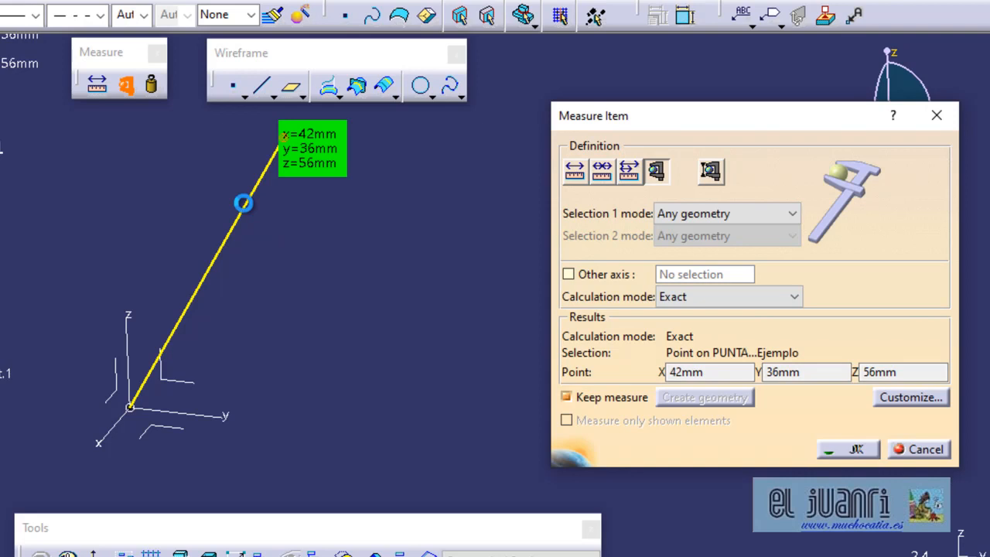
click(253, 209)
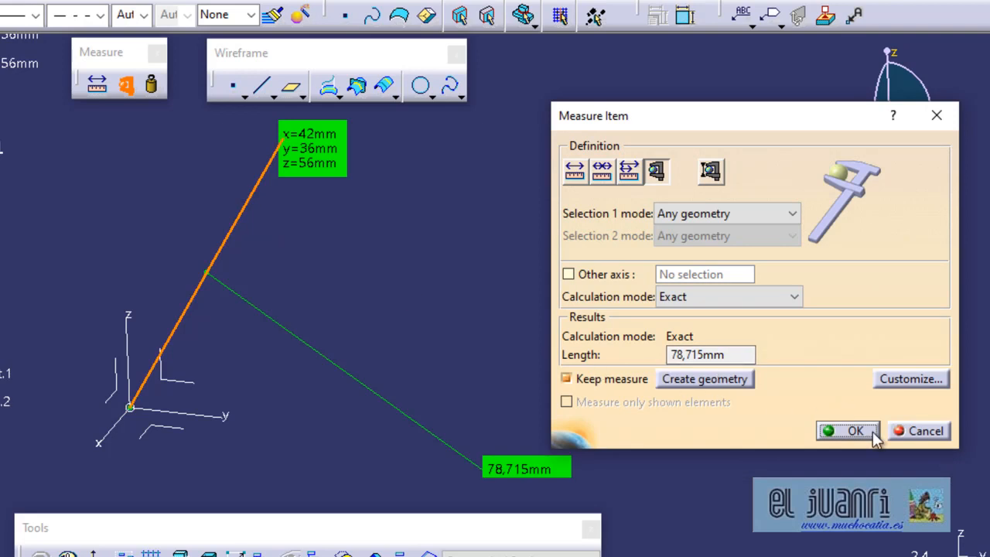
click(897, 431)
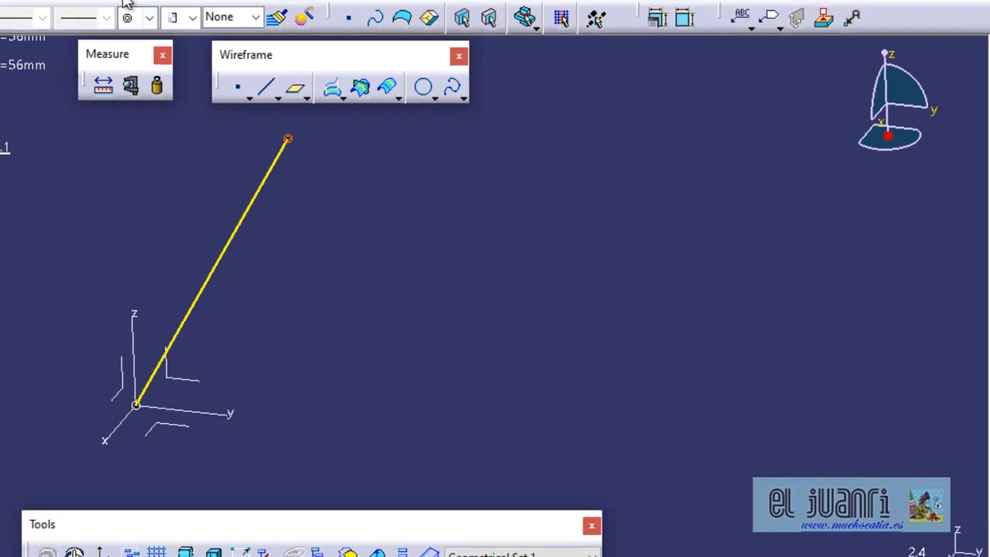
Set the length unit to Centimeter (cm) and remeasure point PUNTA and the VECTOR line in that unit.
click(215, 29)
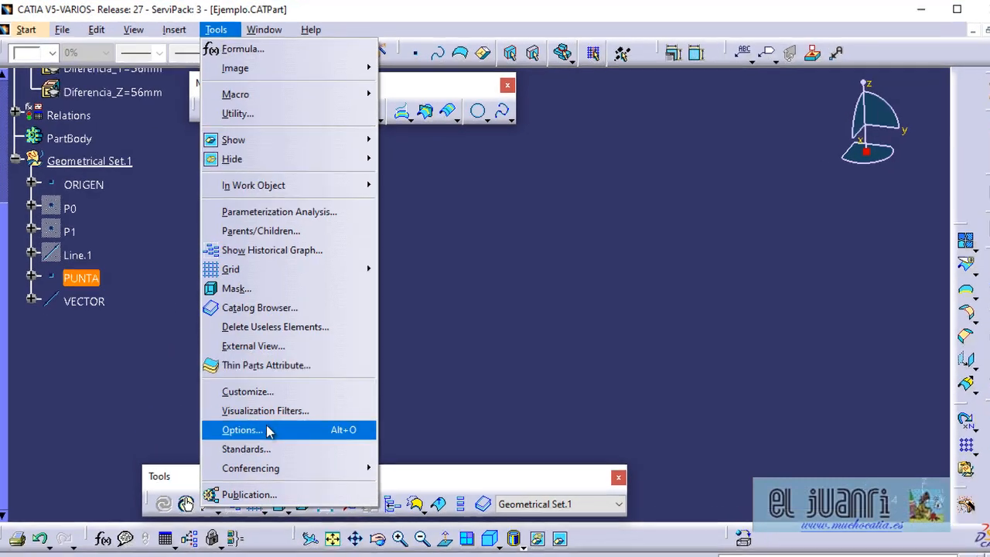
click(269, 430)
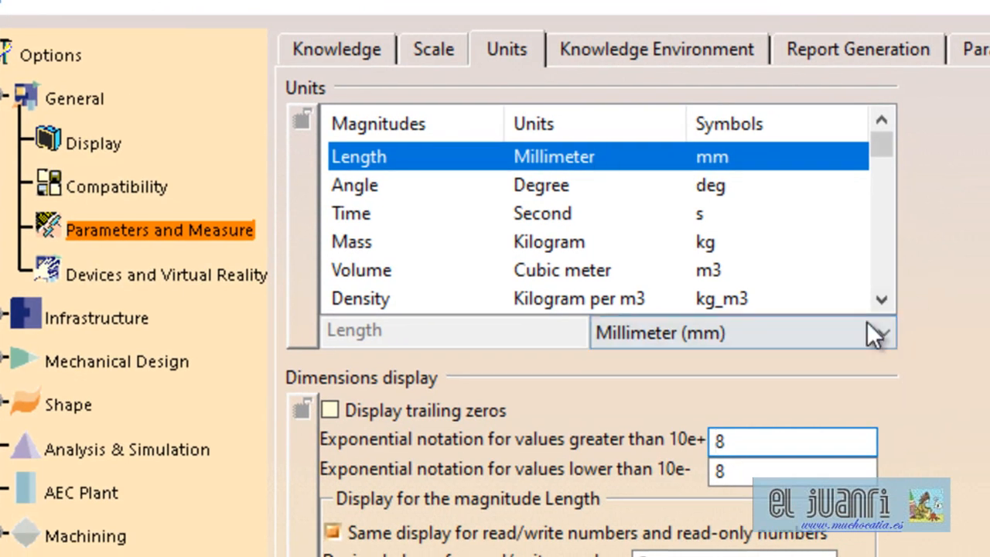
click(883, 333)
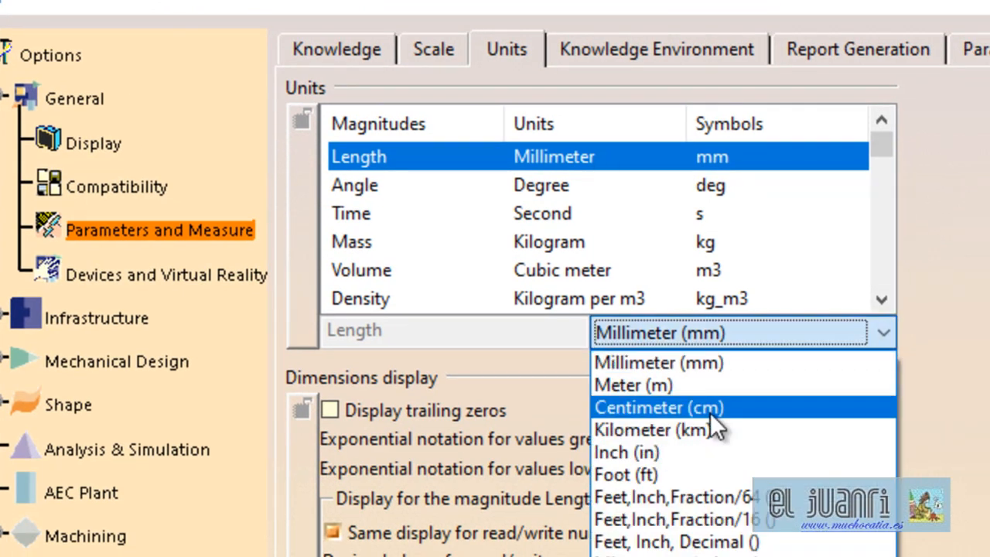
click(710, 413)
double_click(720, 439)
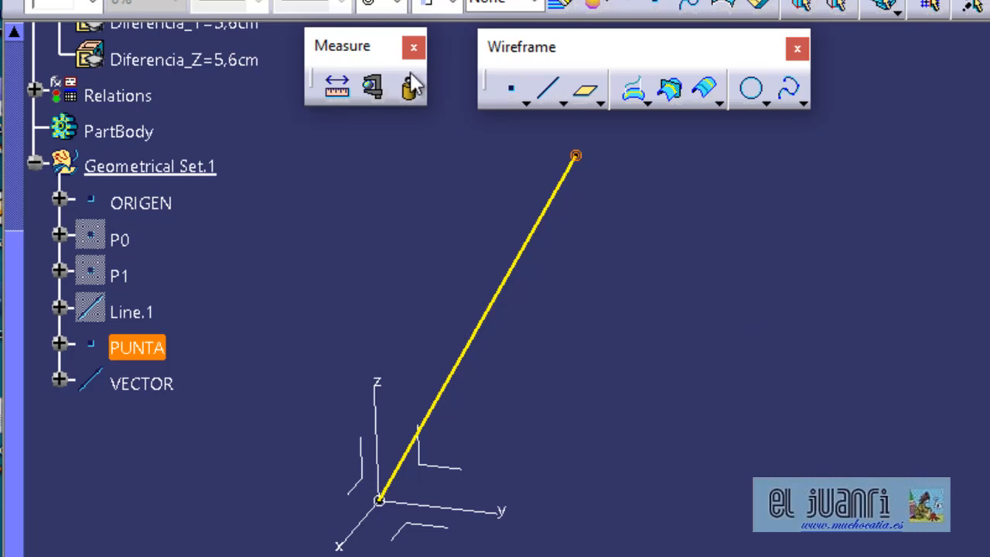
click(373, 87)
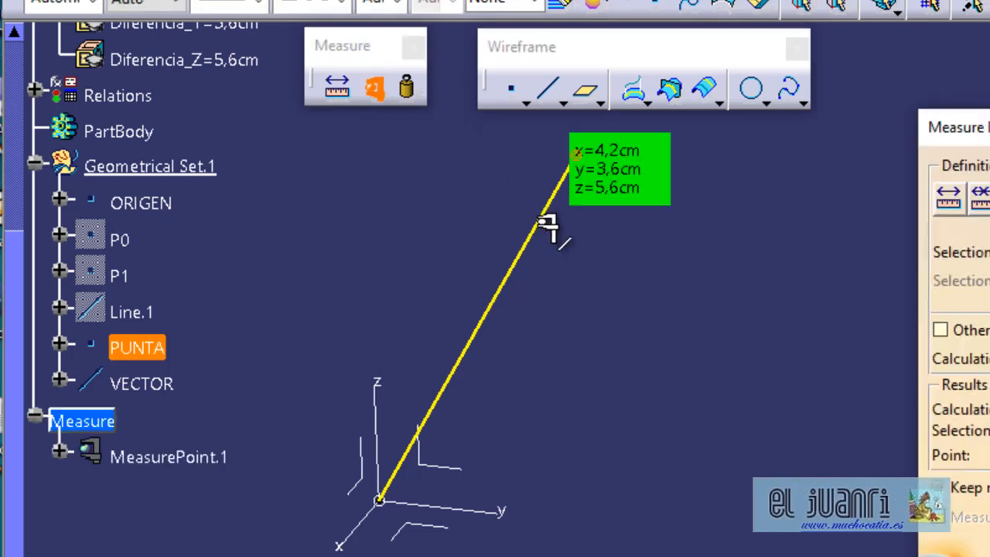
click(536, 220)
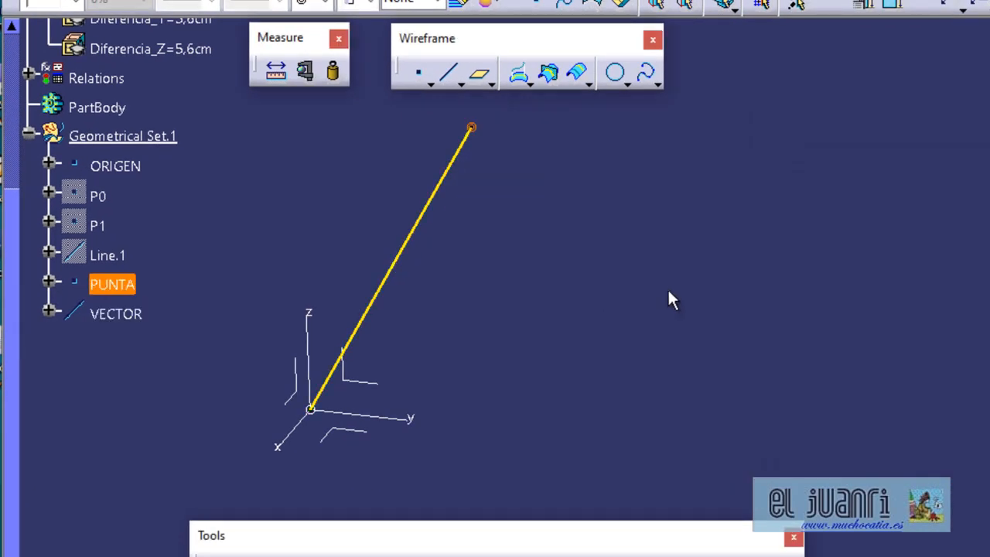
Hide the VECTOR line and begin a Point-Direction line starting at point ORIGEN.
click(444, 187)
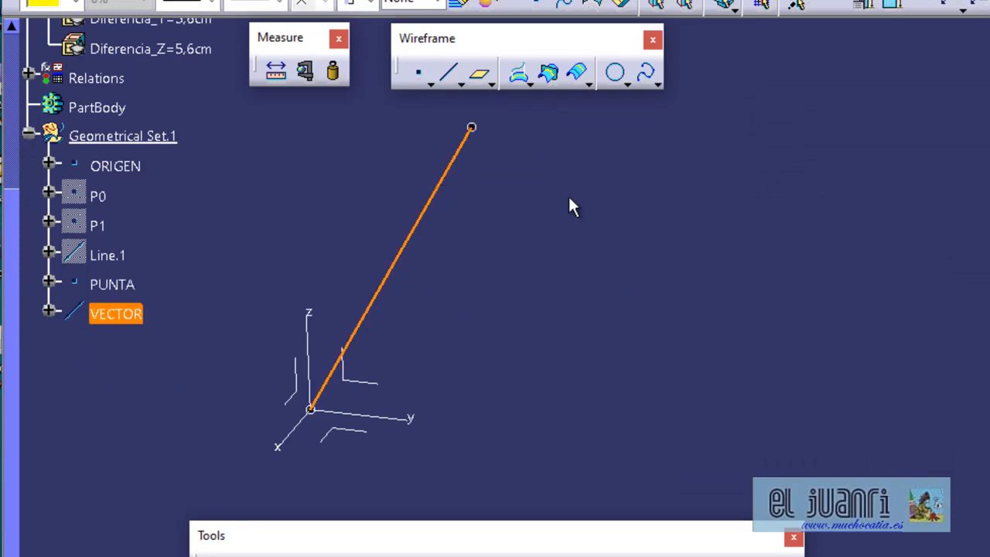
key(ctrl+h)
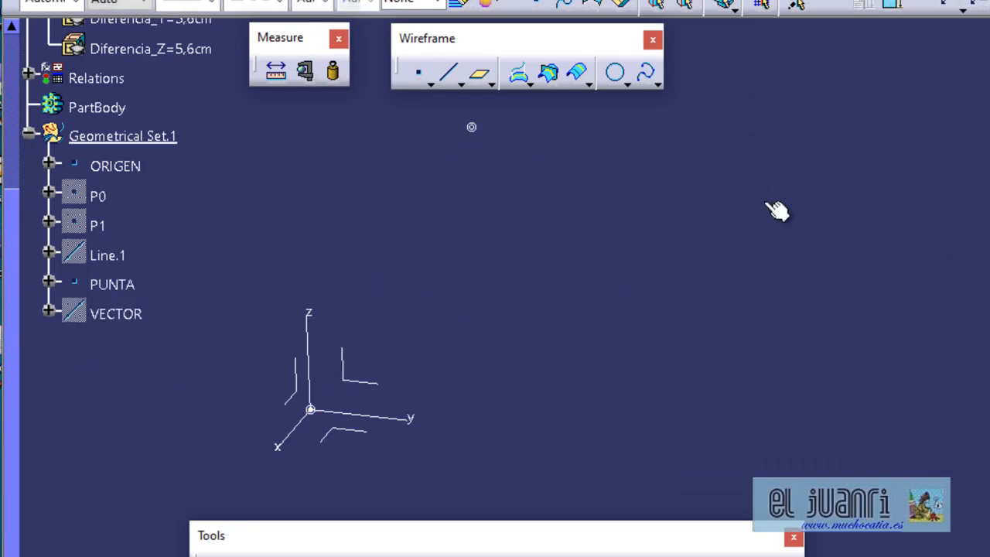
click(448, 82)
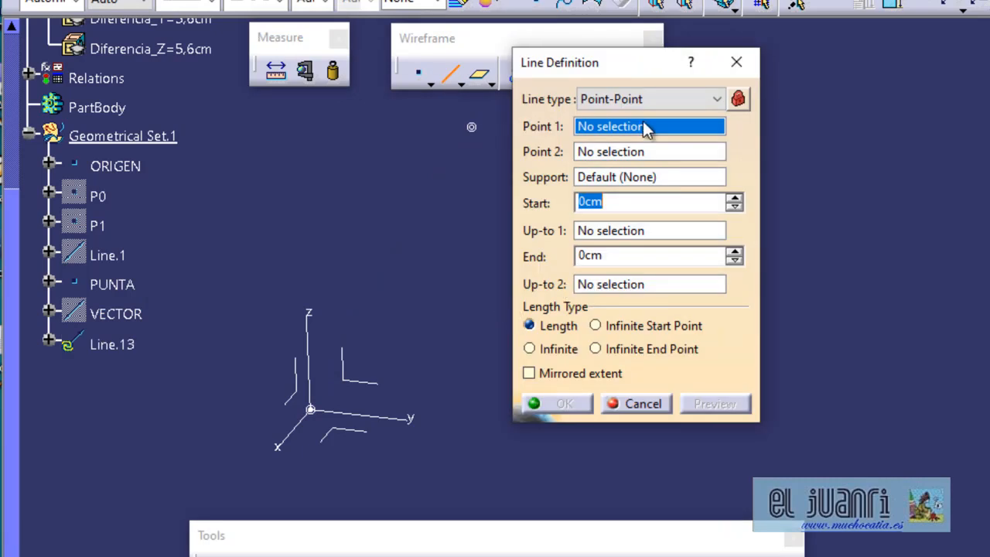
click(654, 100)
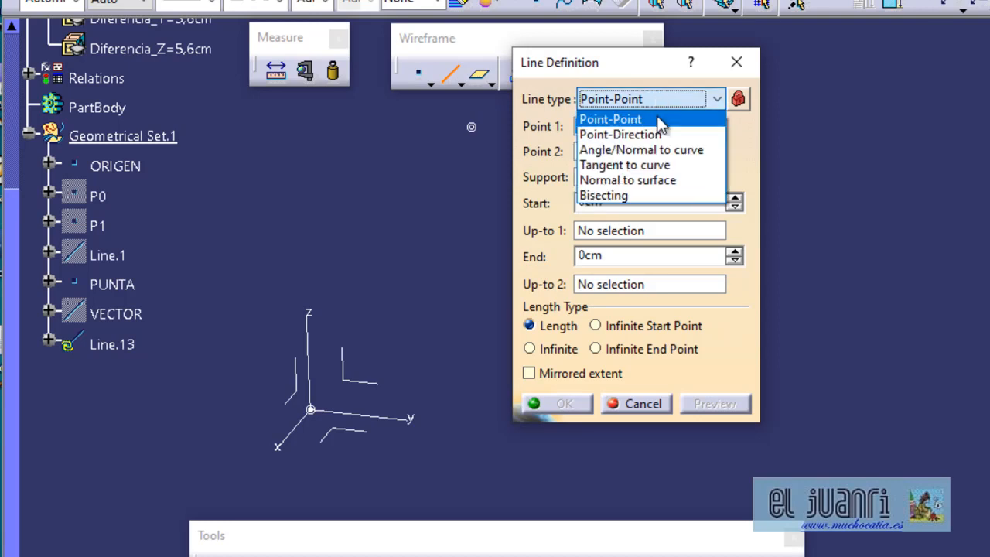
click(656, 132)
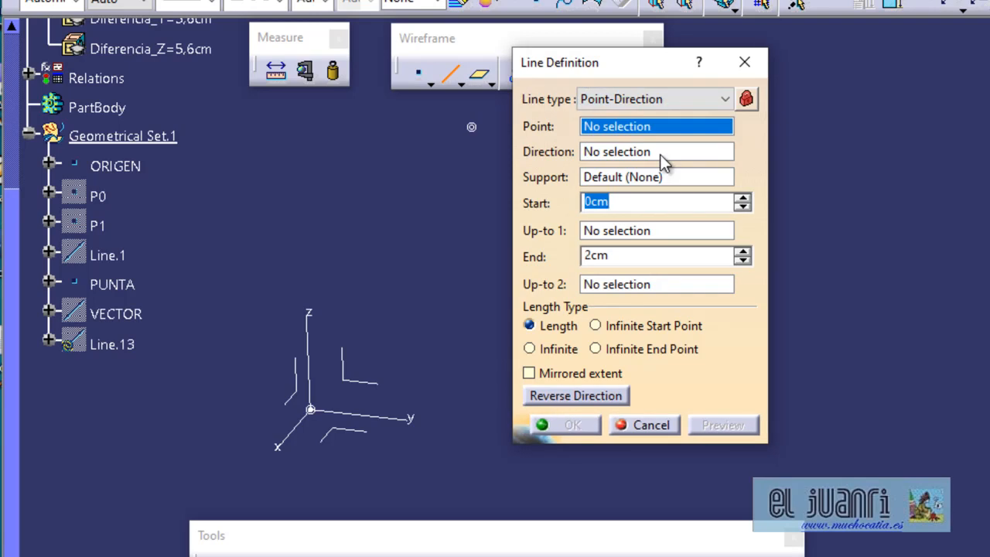
click(128, 167)
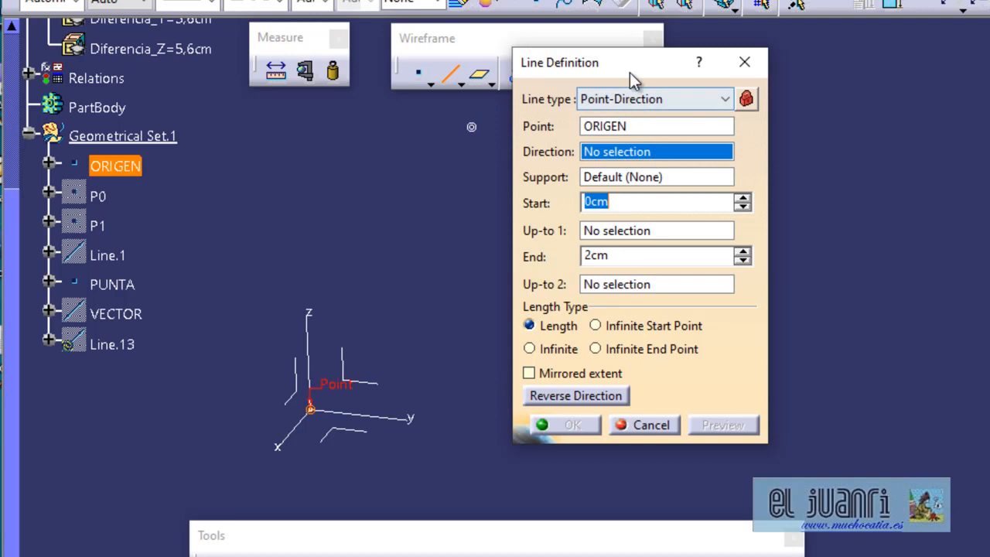
Define the line's X, Y and Z direction components by formula, dividing Diferencia_X, Diferencia_Y and Diferencia_Z by 1cm.
drag(636, 62, 611, 61)
right_click(626, 152)
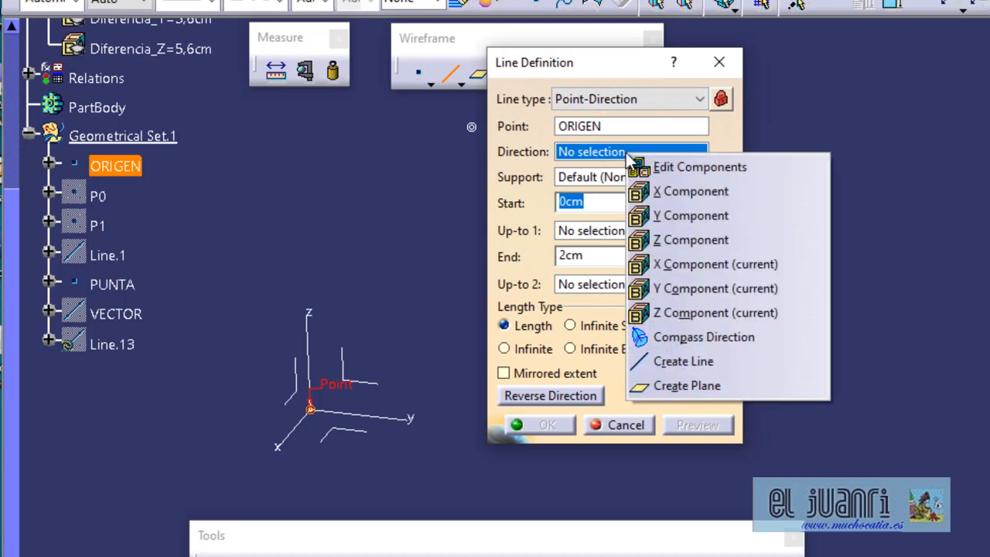
click(689, 167)
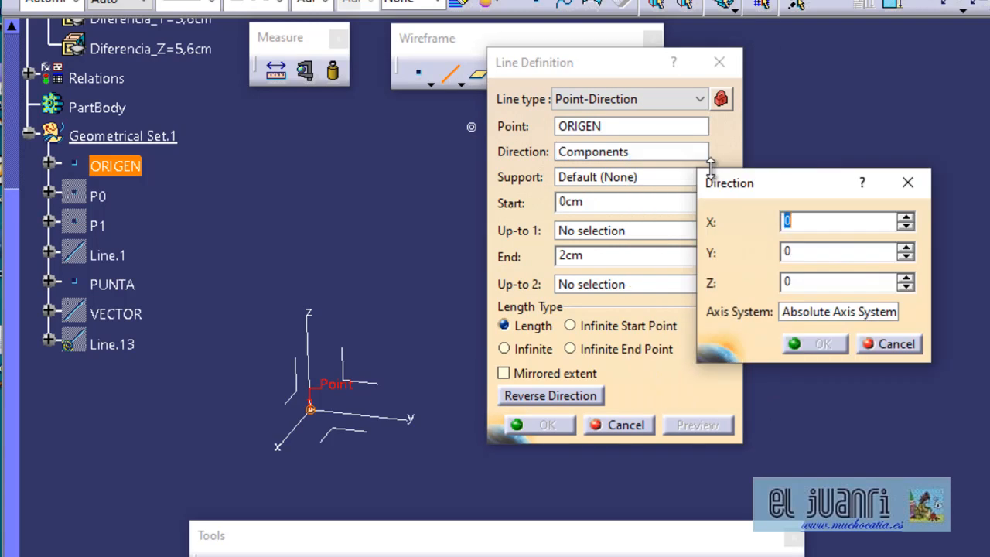
drag(821, 187, 819, 139)
scroll(259, 189, up, 3)
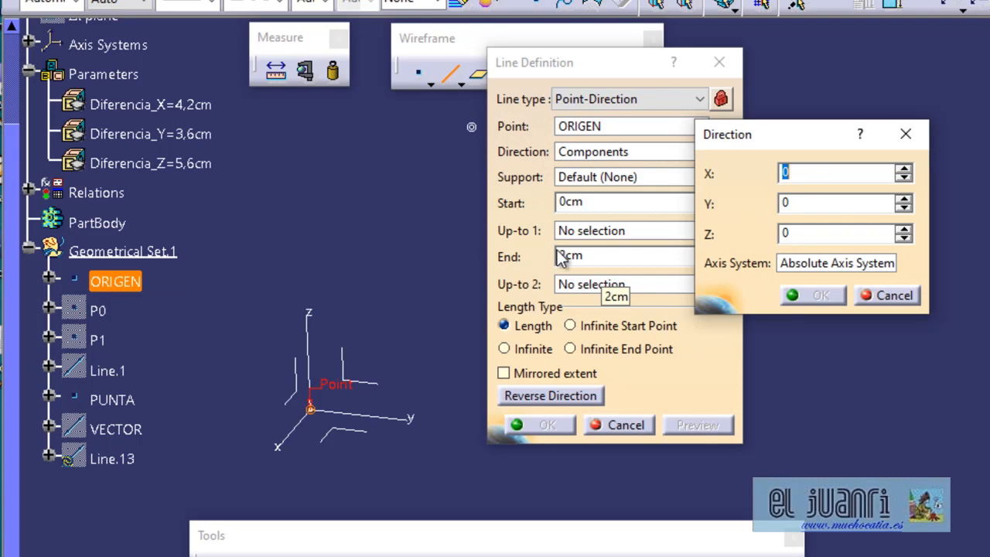
right_click(828, 170)
click(866, 186)
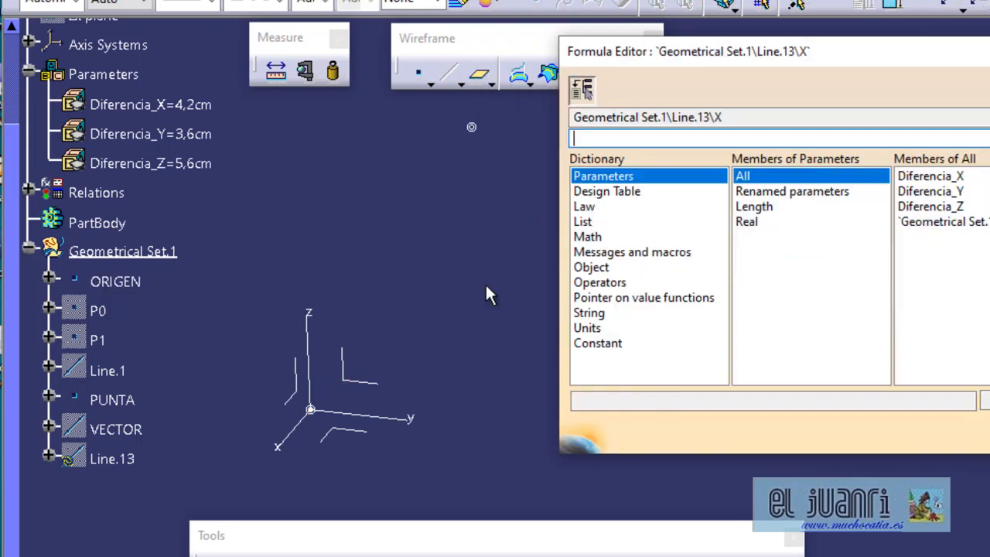
click(199, 105)
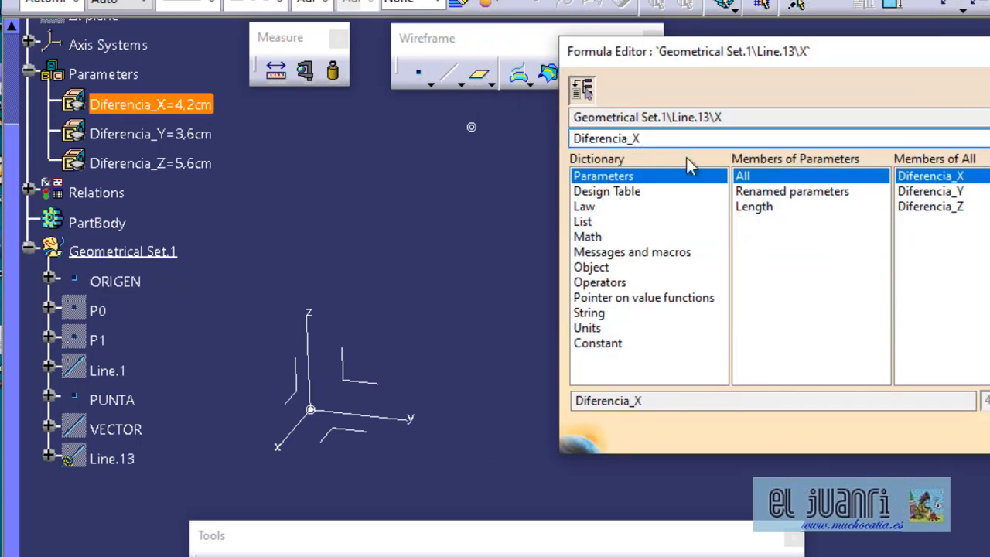
text(/1)
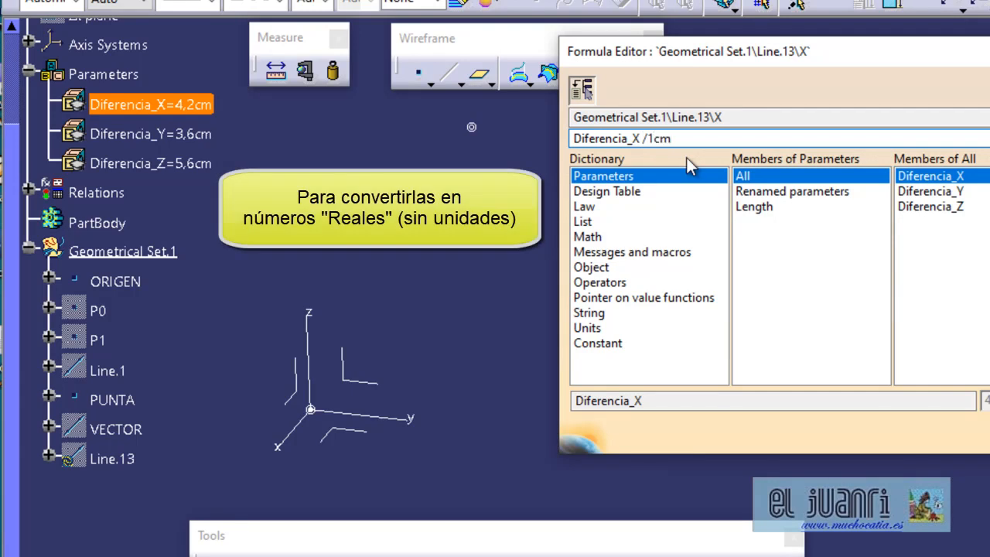
text(cm)
key(Return)
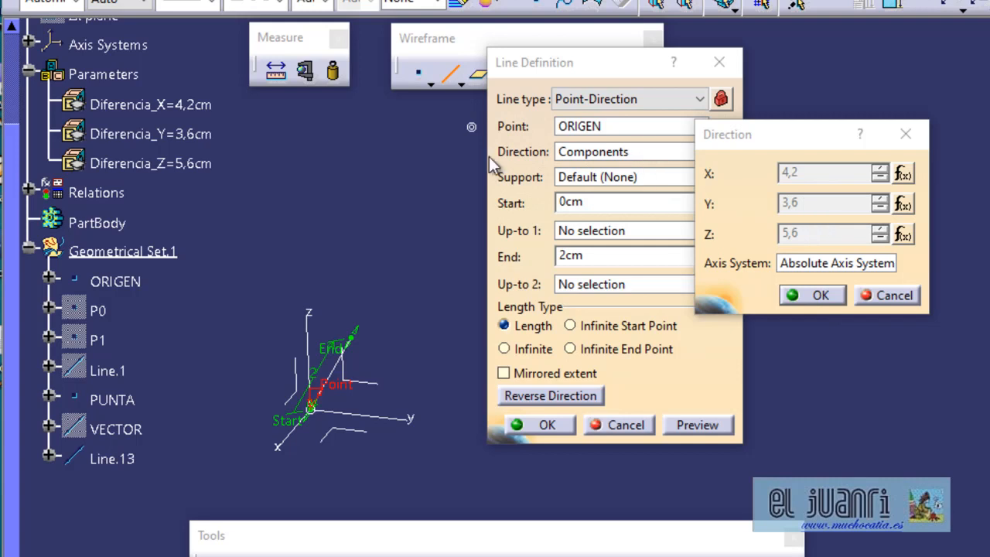
click(822, 295)
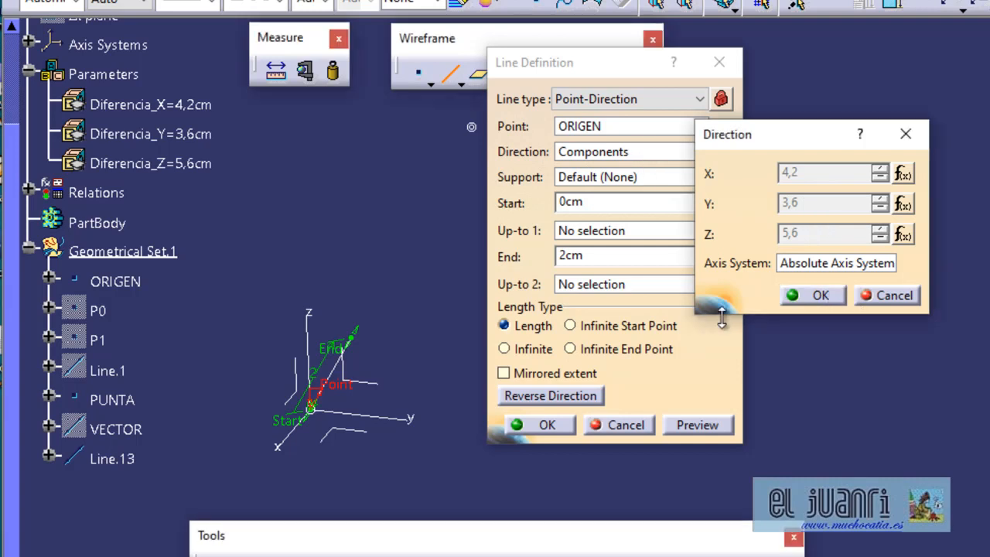
Set the line's End length to 1 cm and create the line.
drag(595, 256, 551, 256)
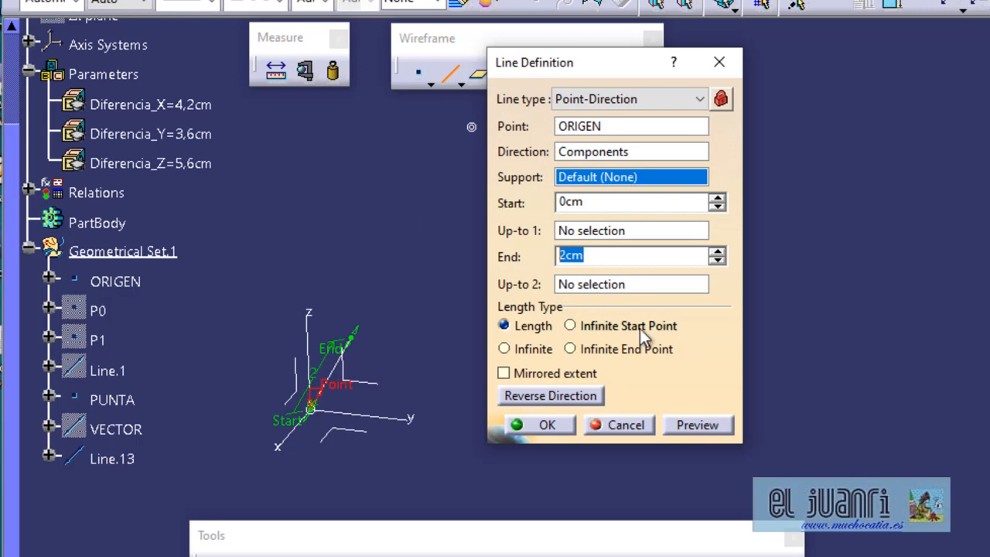
text(1)
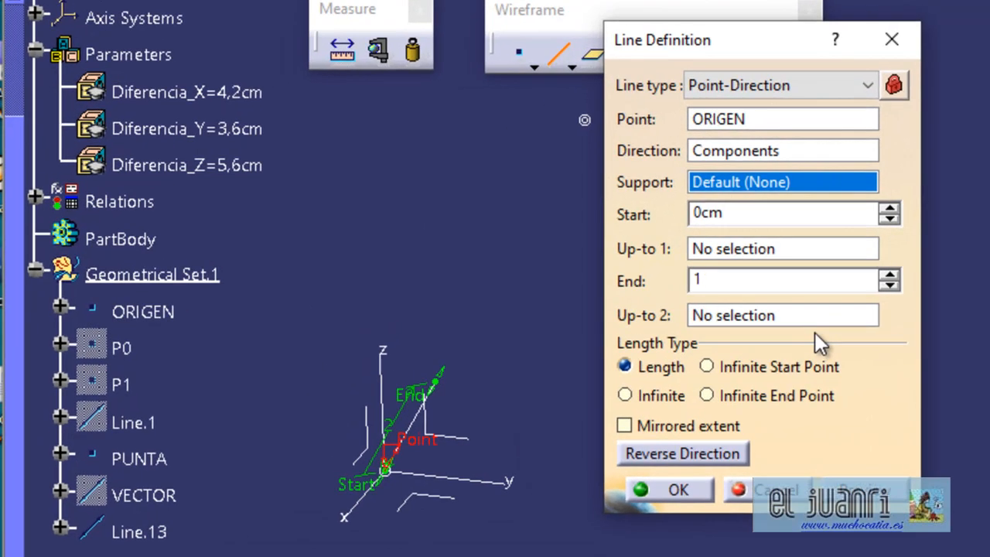
key(Return)
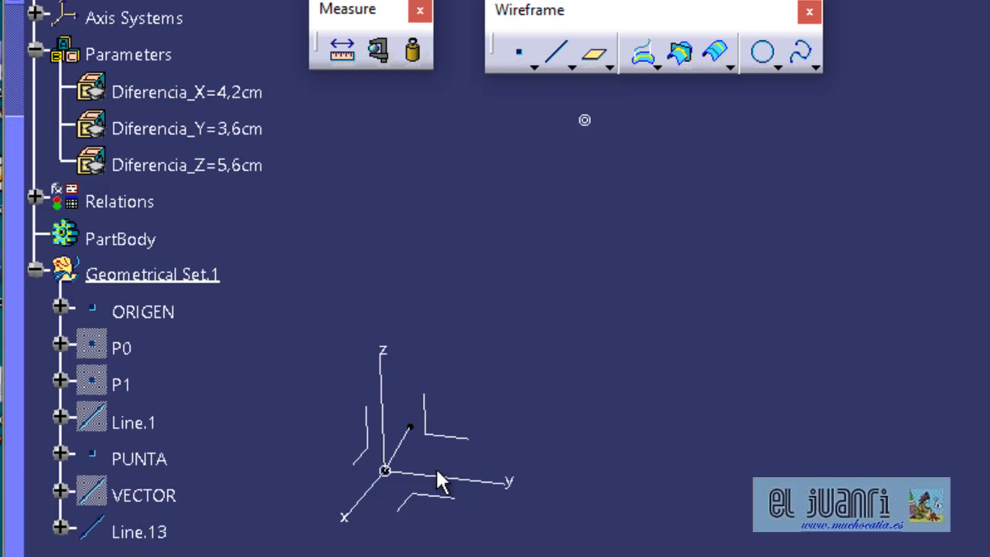
Measure the new unit line with Direction Vector added to the edge results, and keep the measure.
click(378, 51)
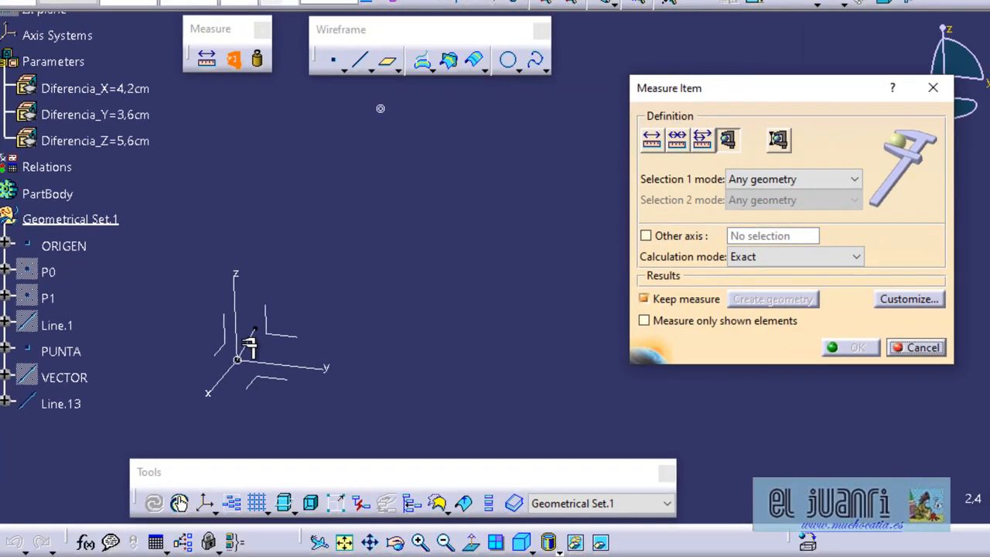
click(247, 345)
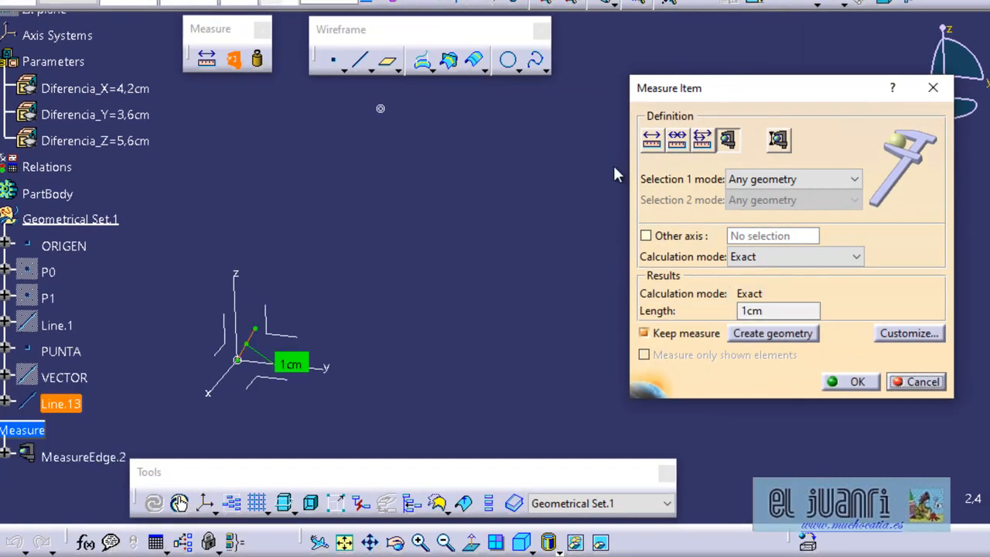
drag(758, 97, 480, 96)
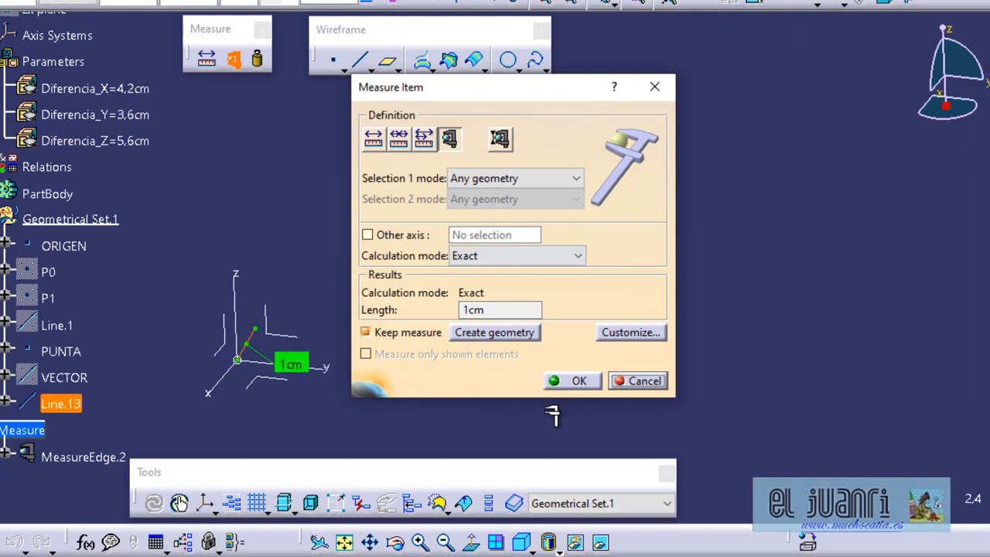
click(648, 332)
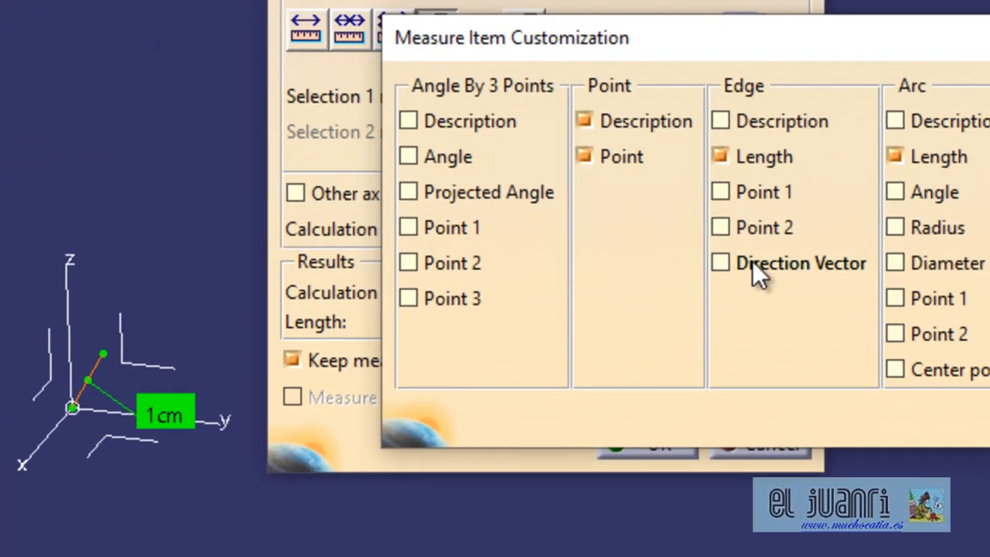
click(752, 263)
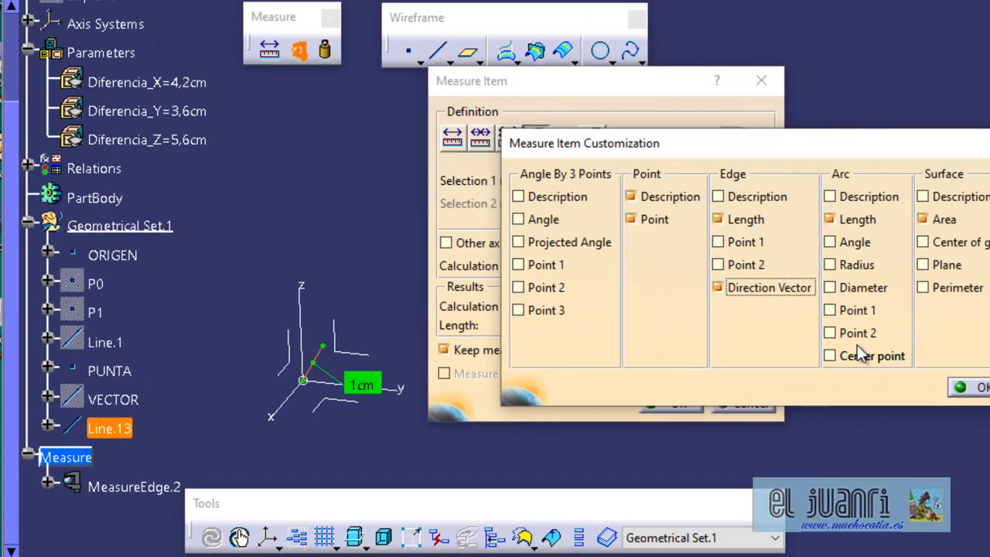
click(981, 386)
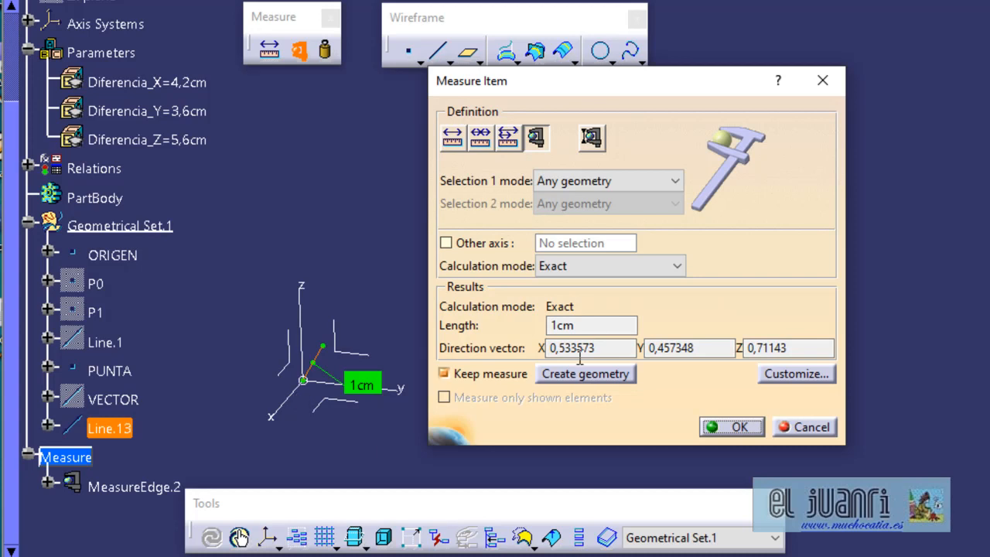
middle_drag(389, 389, 634, 112)
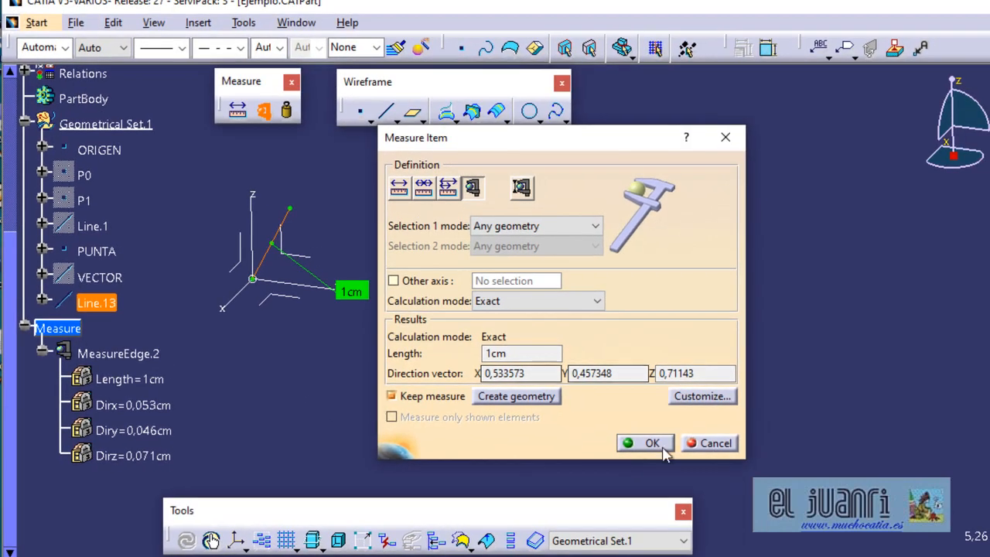
click(651, 443)
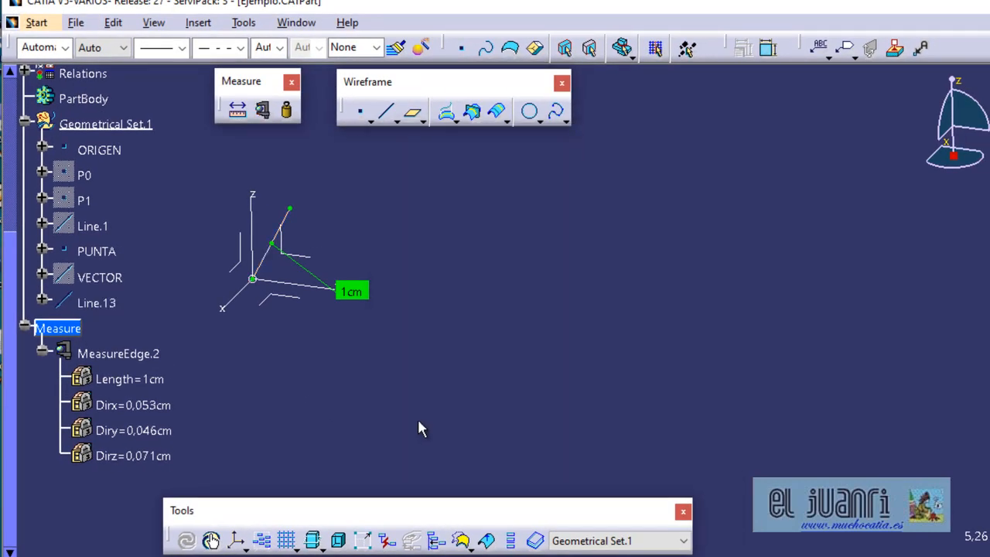
Show the hidden VECTOR line and Line.1 again so both appear alongside the unit line.
scroll(418, 422, up, 2)
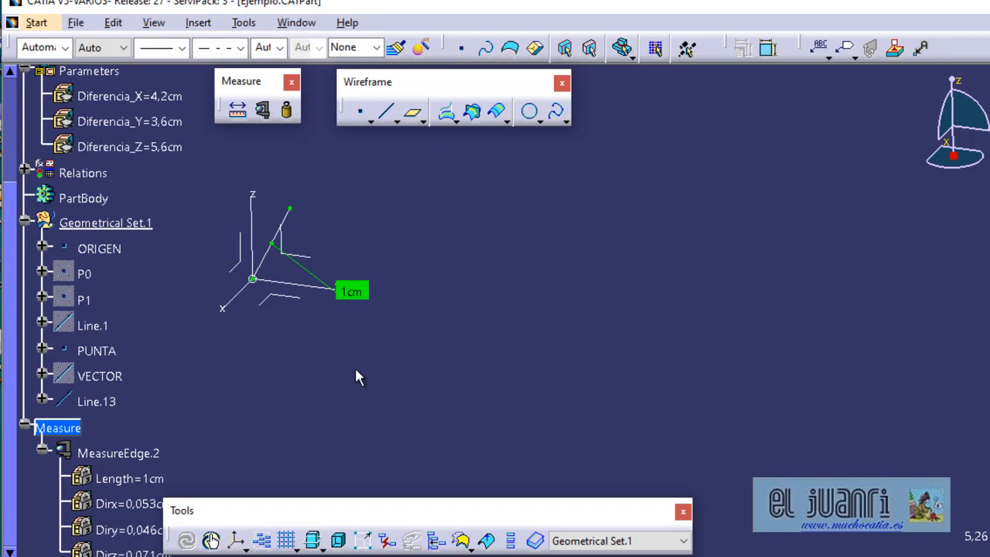
click(108, 378)
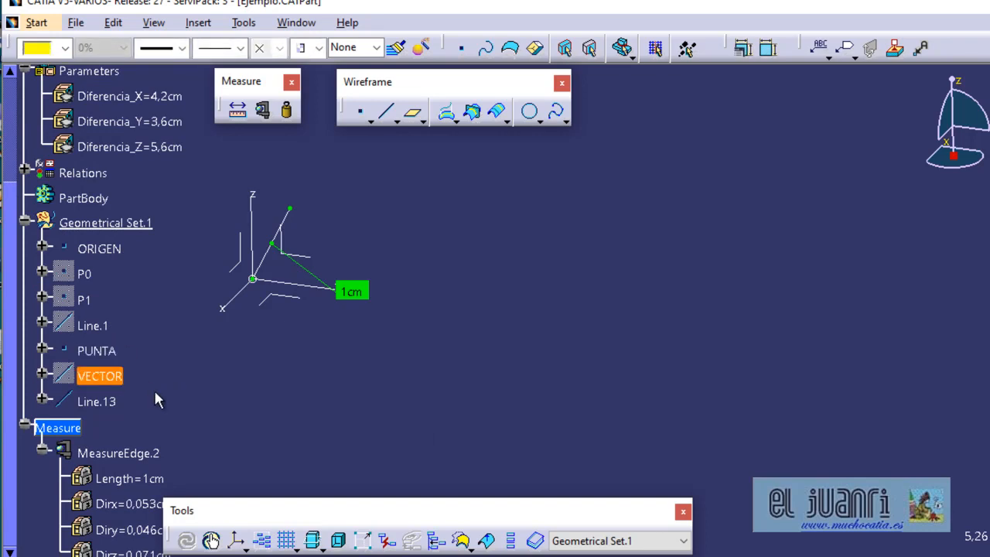
key(ctrl+h)
click(98, 331)
key(ctrl+h)
middle_drag(404, 275, 436, 443)
middle_drag(515, 361, 399, 482)
scroll(345, 430, down, 2)
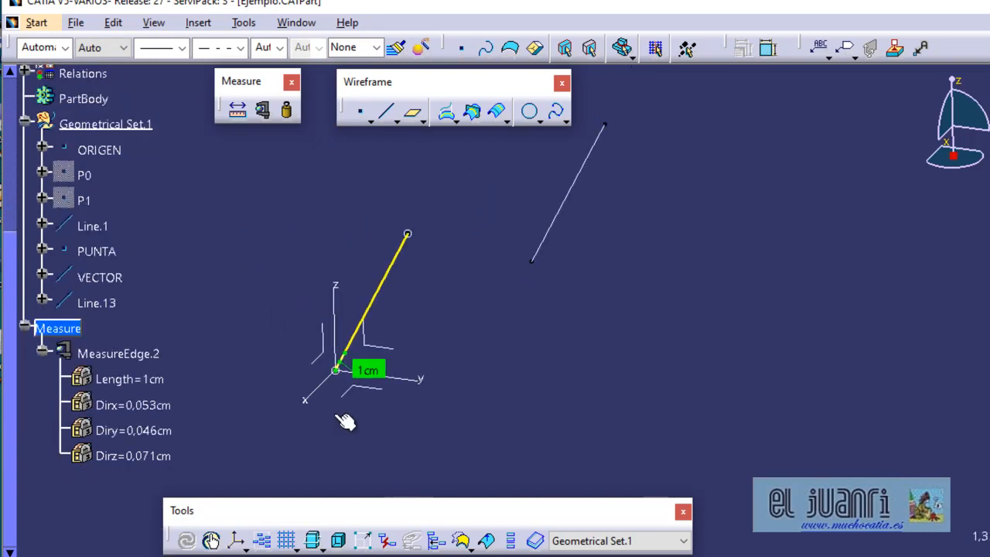
Measure the length and direction vector of VECTOR and Line.1, keeping both measures.
click(263, 110)
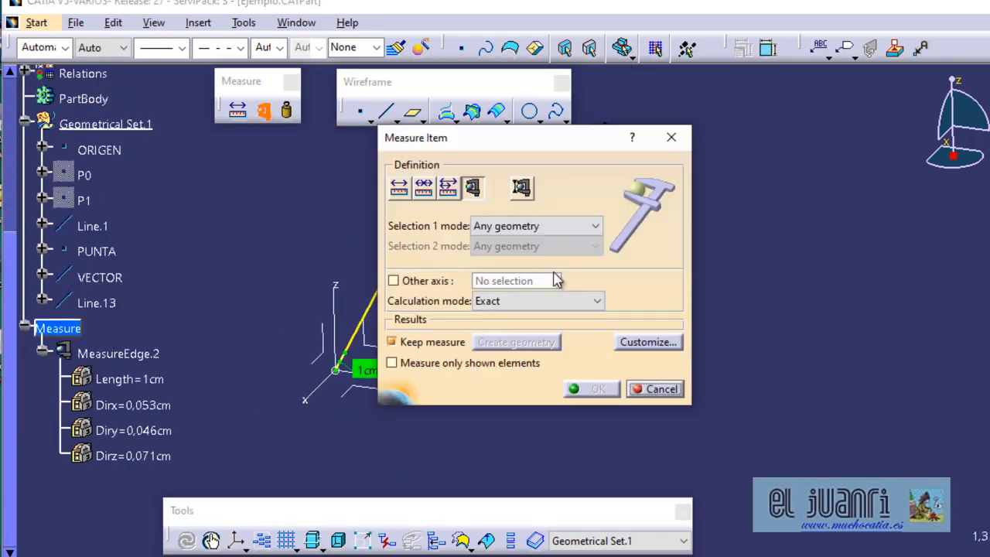
drag(570, 137, 796, 143)
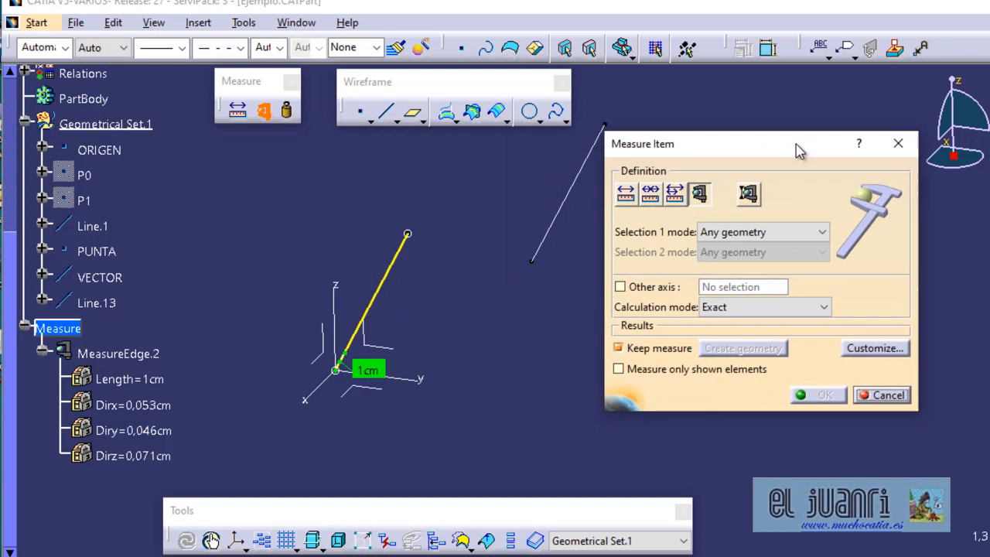
click(398, 278)
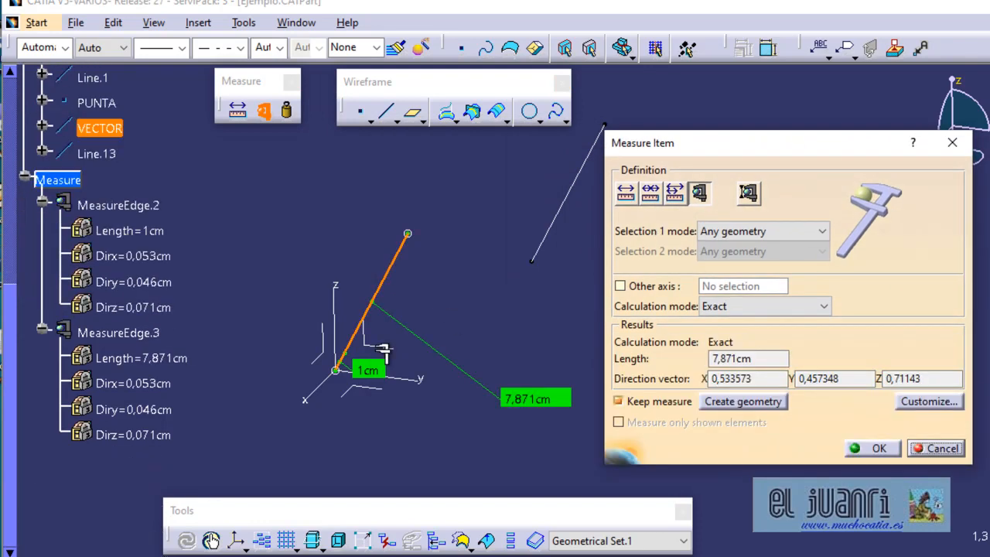
drag(703, 147, 399, 156)
scroll(155, 240, up, 3)
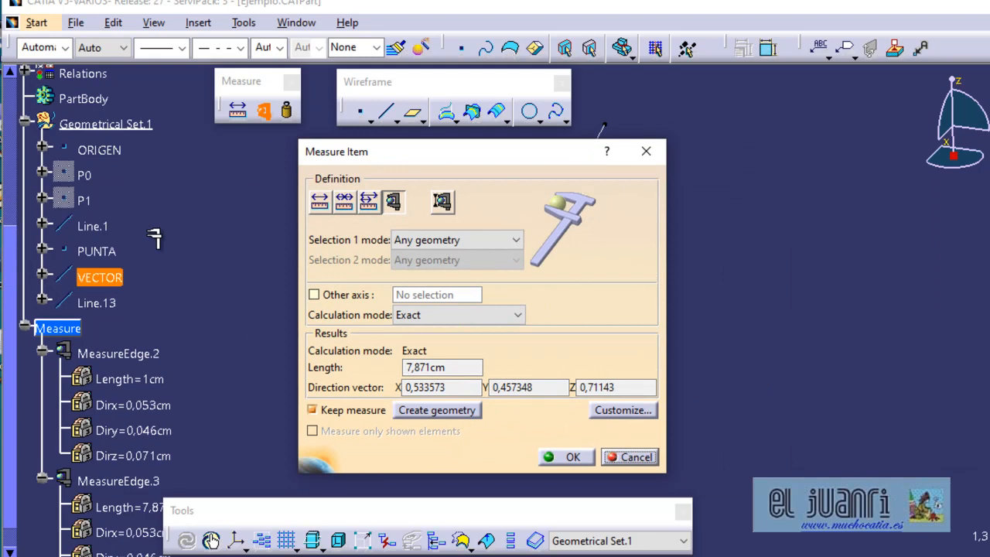
click(89, 227)
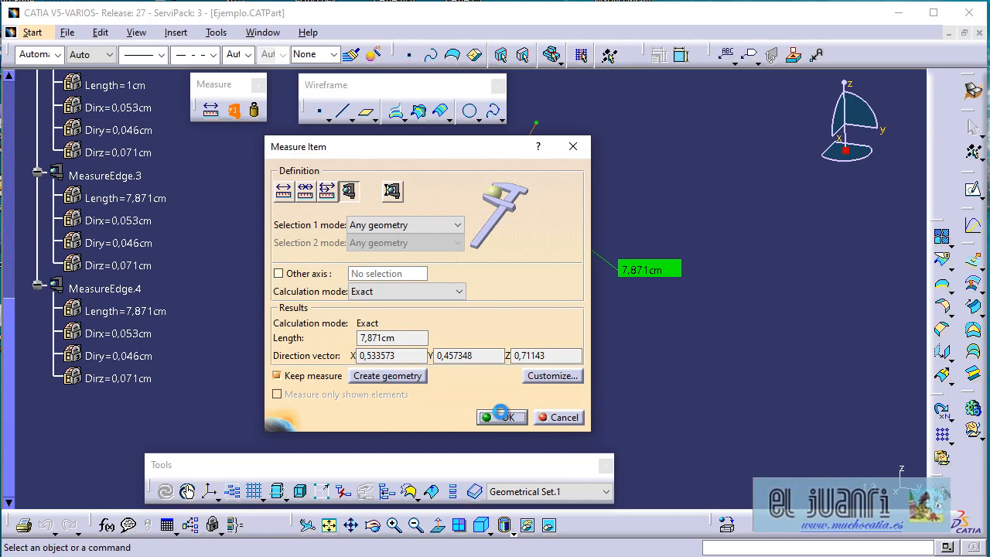
click(504, 418)
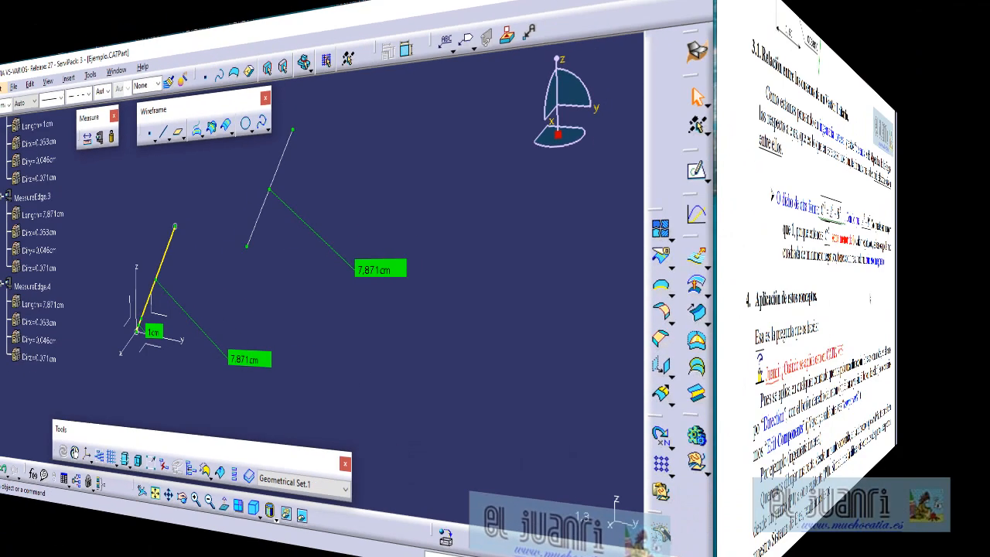
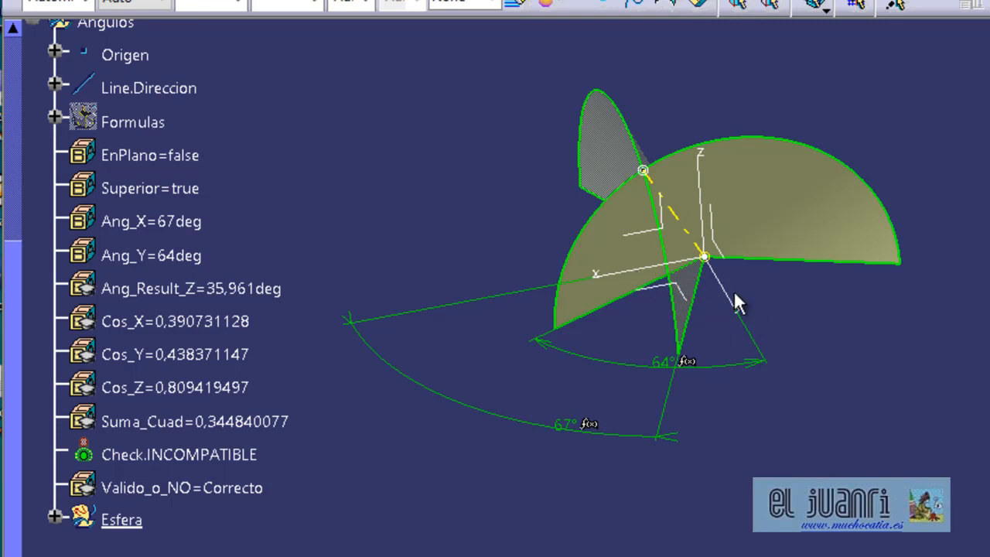
Examine from several viewpoints how the two cone surfaces intersect along the direction line at the origin.
click(758, 219)
middle_drag(758, 219, 790, 246)
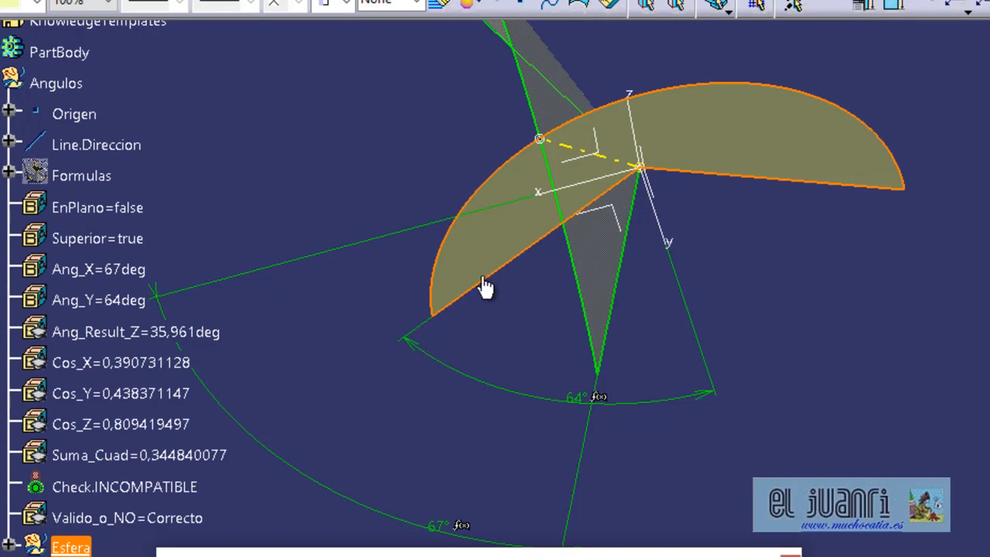
middle_drag(592, 225, 699, 306)
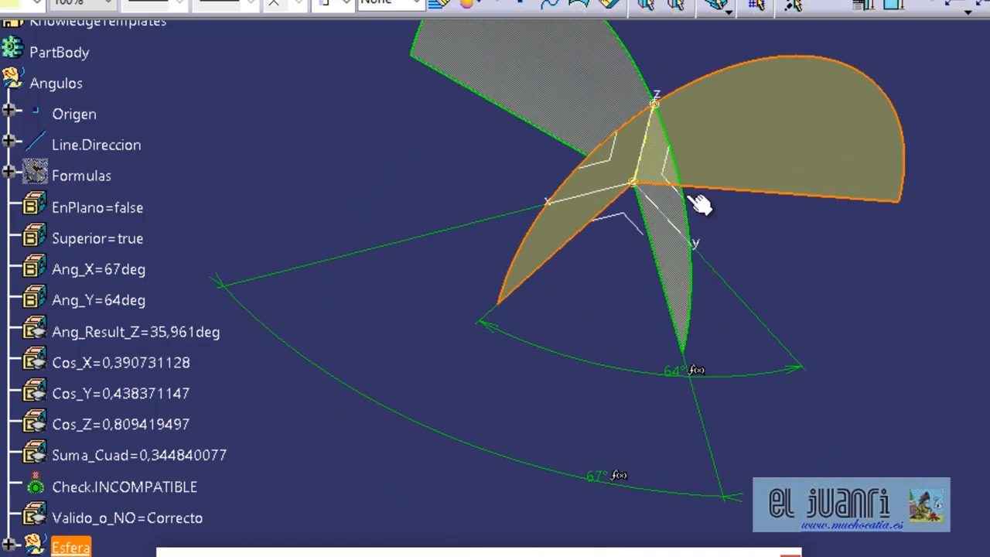
middle_drag(689, 137, 647, 188)
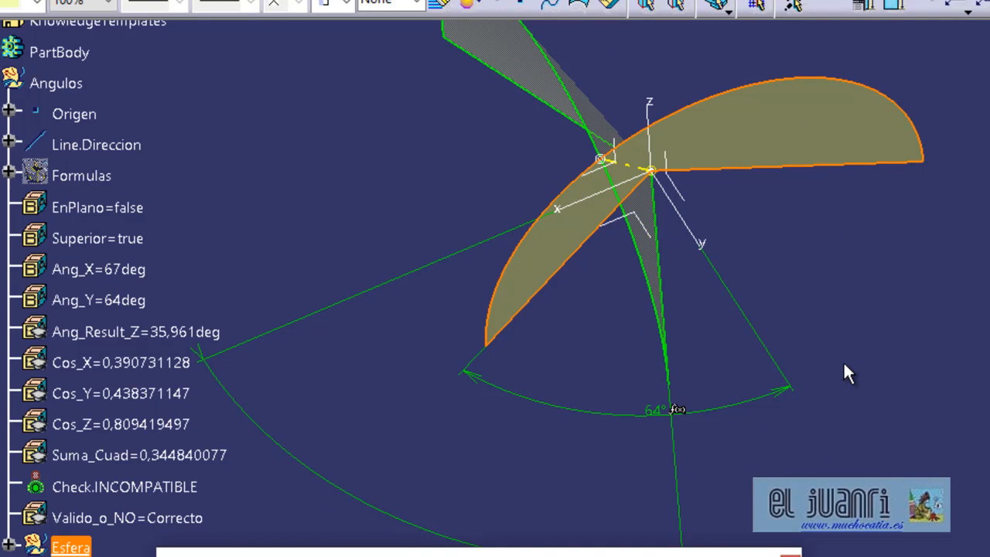
middle_drag(752, 368, 860, 309)
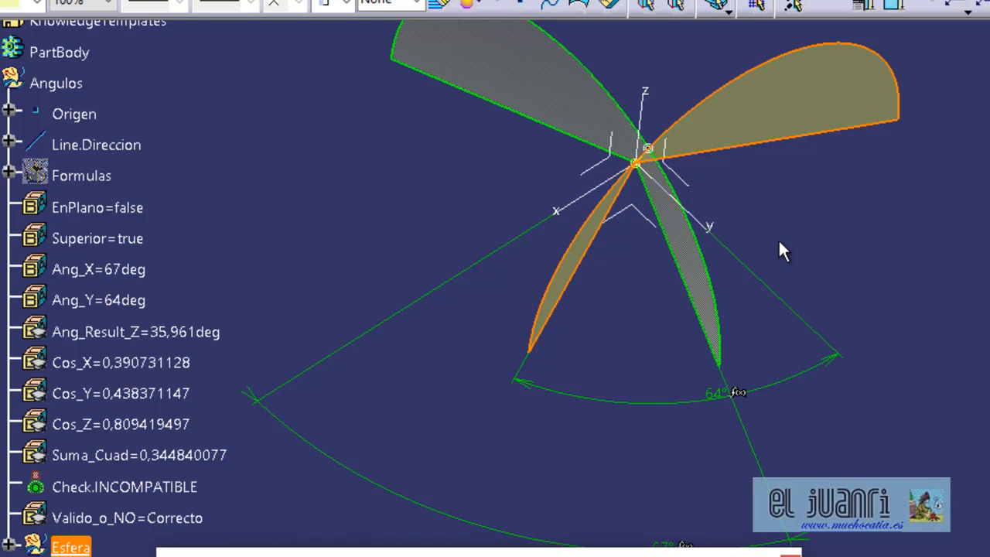
middle_drag(778, 238, 887, 238)
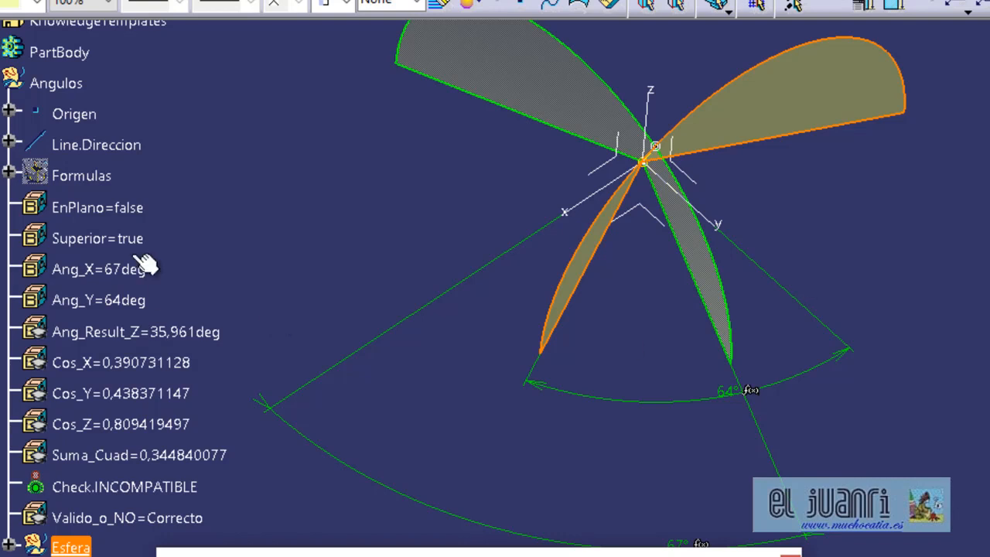
Set the EnPlano parameter to true and view the direction line from another angle.
double_click(133, 209)
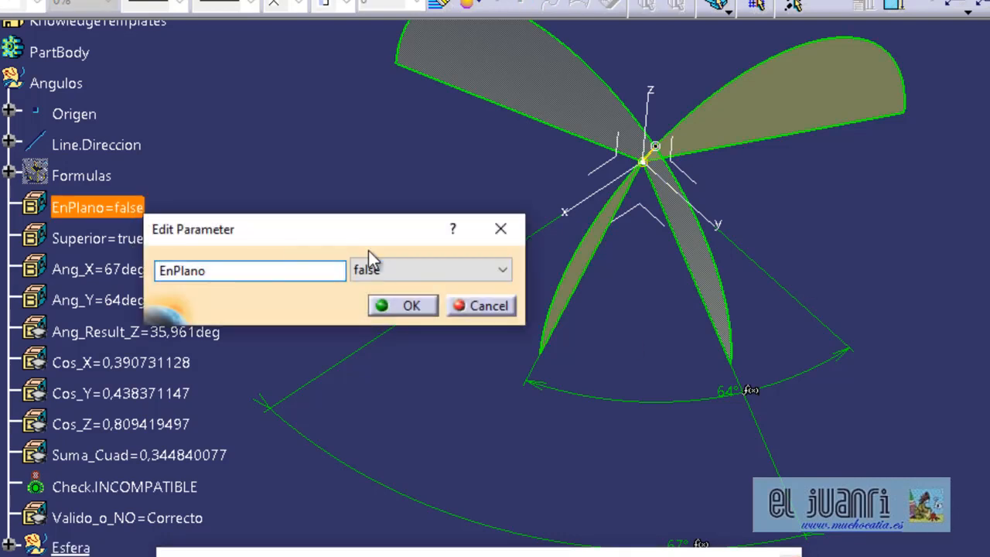
click(382, 268)
click(380, 305)
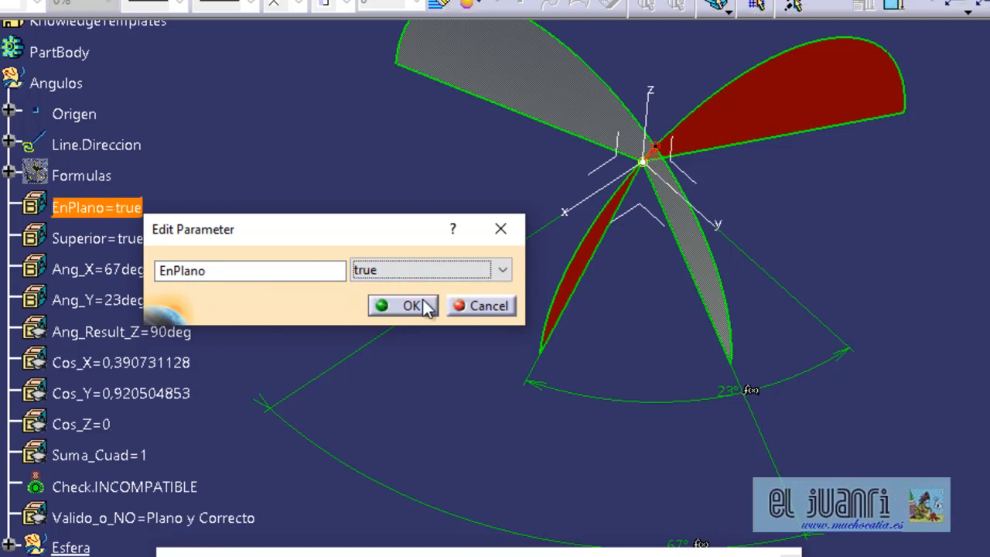
click(406, 305)
middle_drag(771, 318, 650, 246)
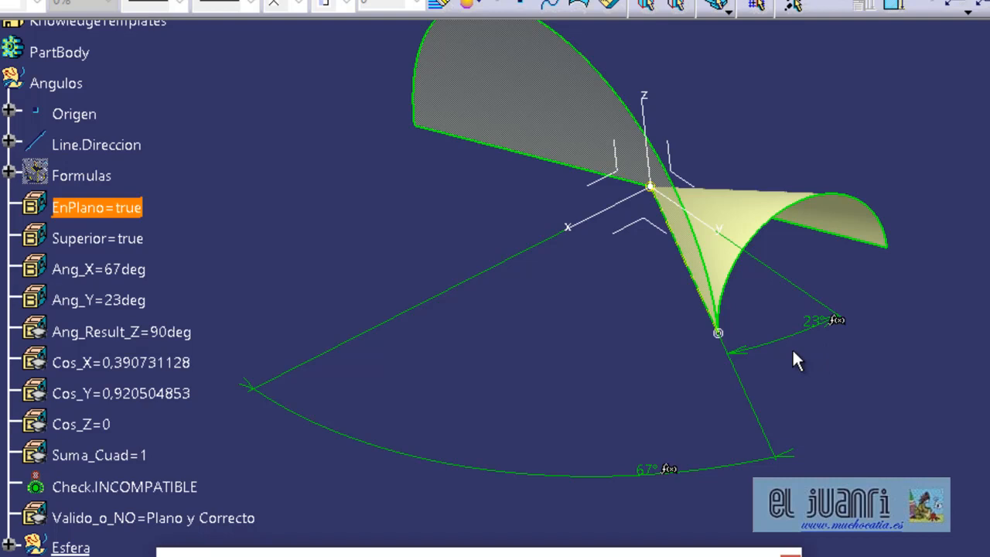
click(717, 466)
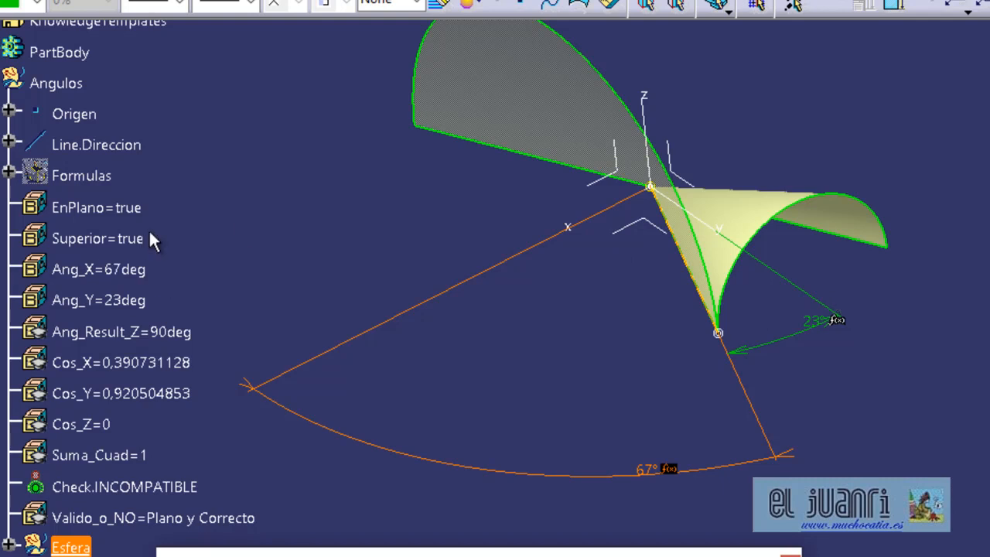
Set the EnPlano parameter back to false.
double_click(132, 209)
click(409, 265)
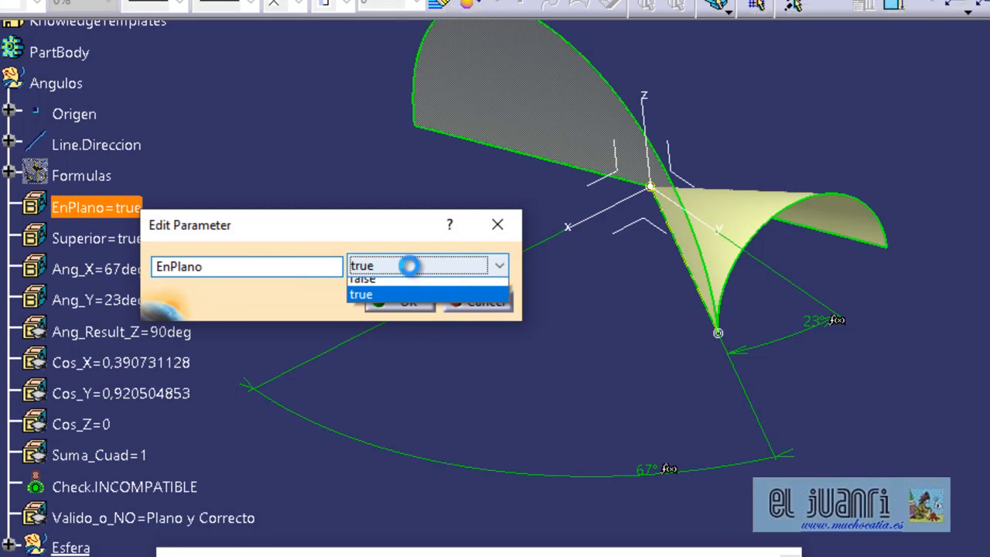
click(395, 288)
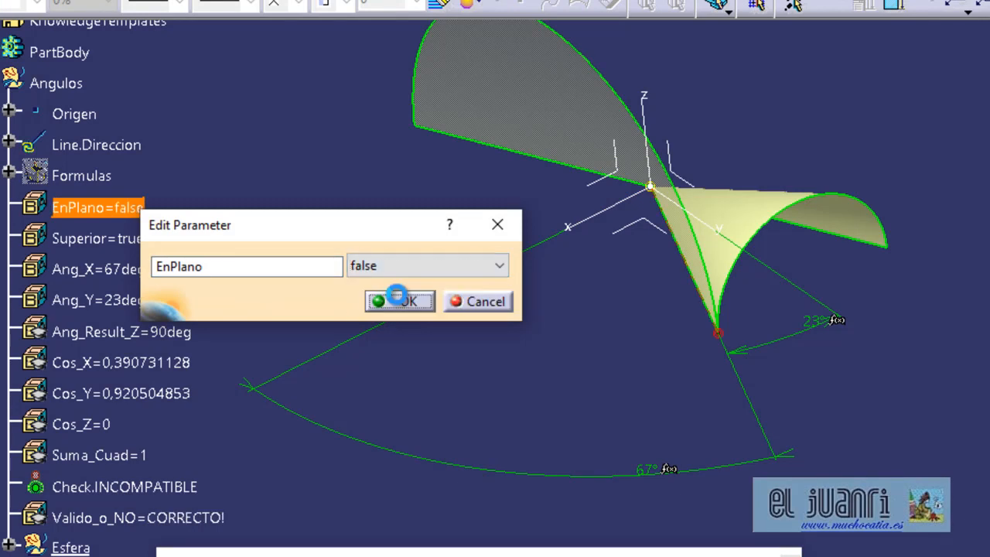
click(398, 300)
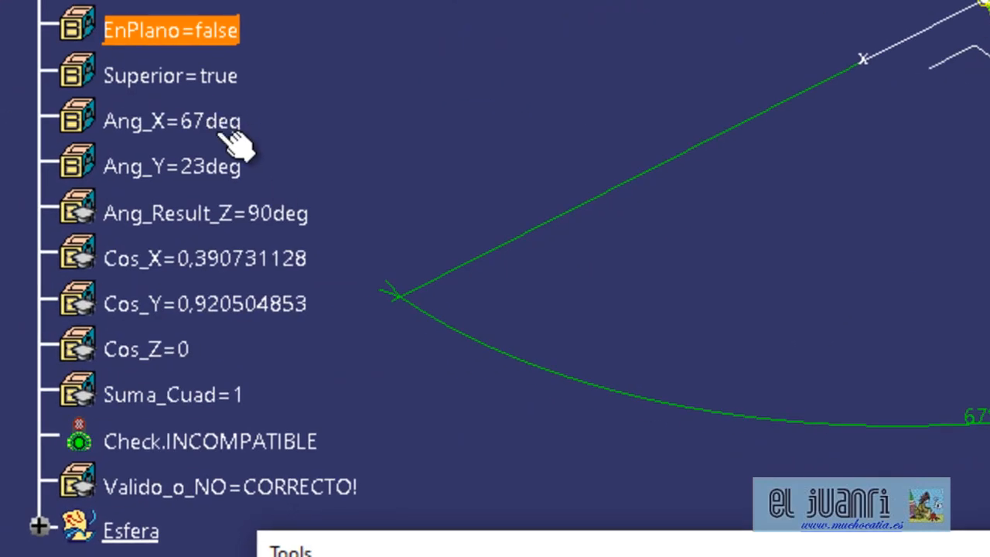
Set the Ang_Y parameter to 47 degrees and view the updated cones.
double_click(235, 171)
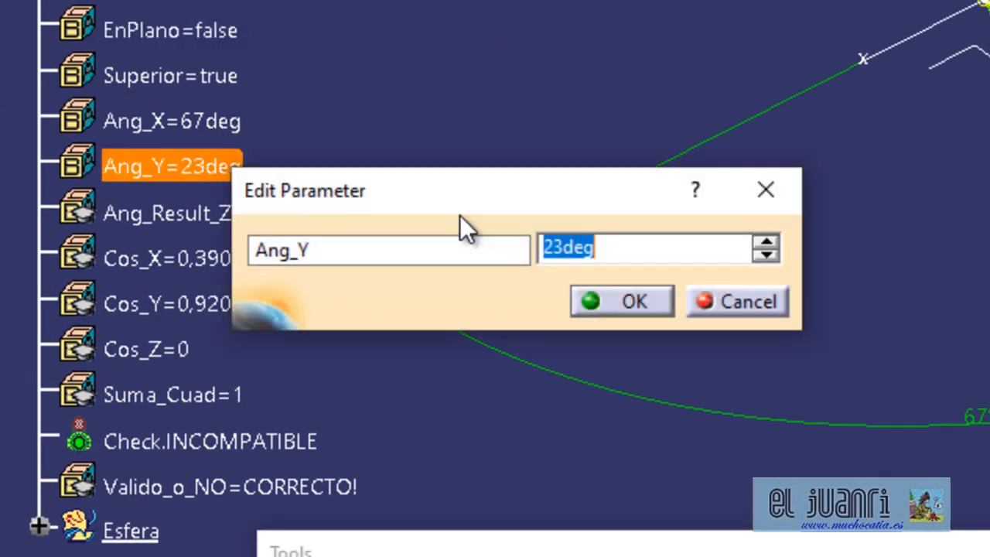
drag(597, 250, 317, 141)
text(47+)
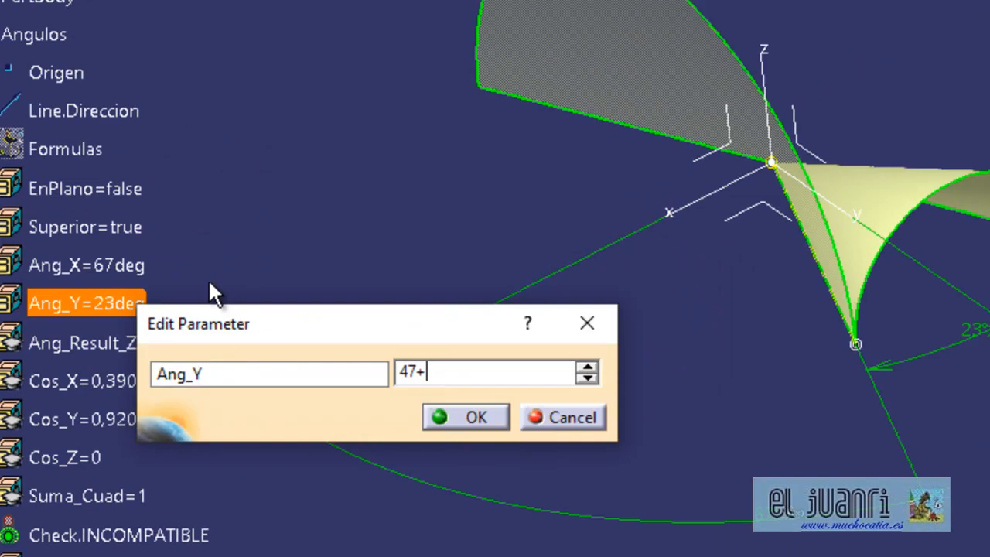
key(BackSpace)
key(Return)
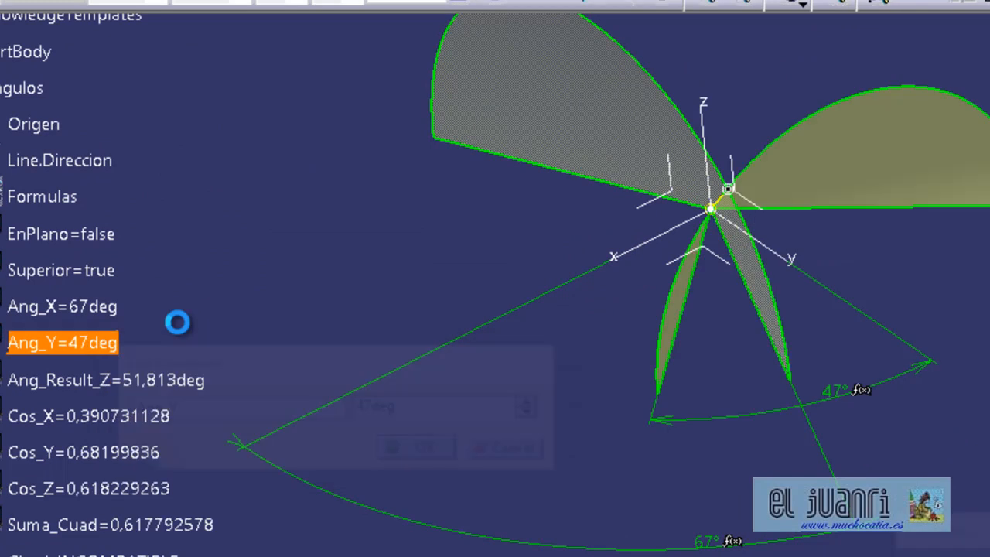
middle_drag(332, 346, 558, 381)
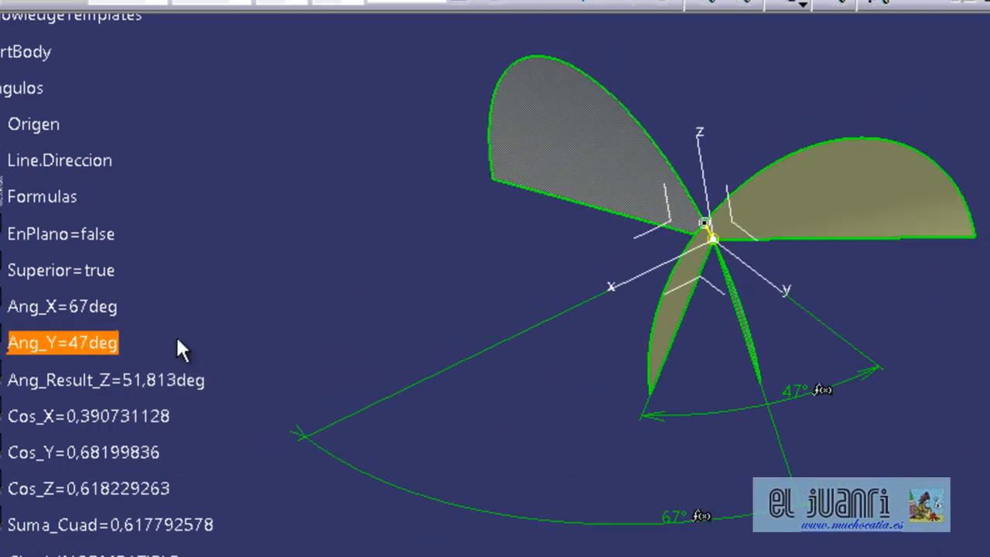
Set Ang_Y to 14 degrees and inspect the validity check and the cones from several viewpoints.
double_click(91, 345)
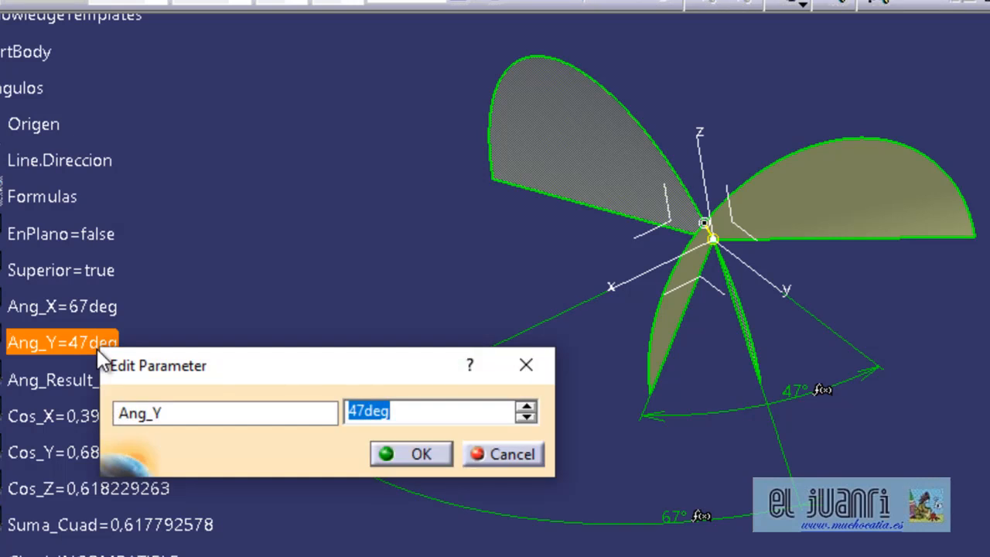
text(14)
key(Return)
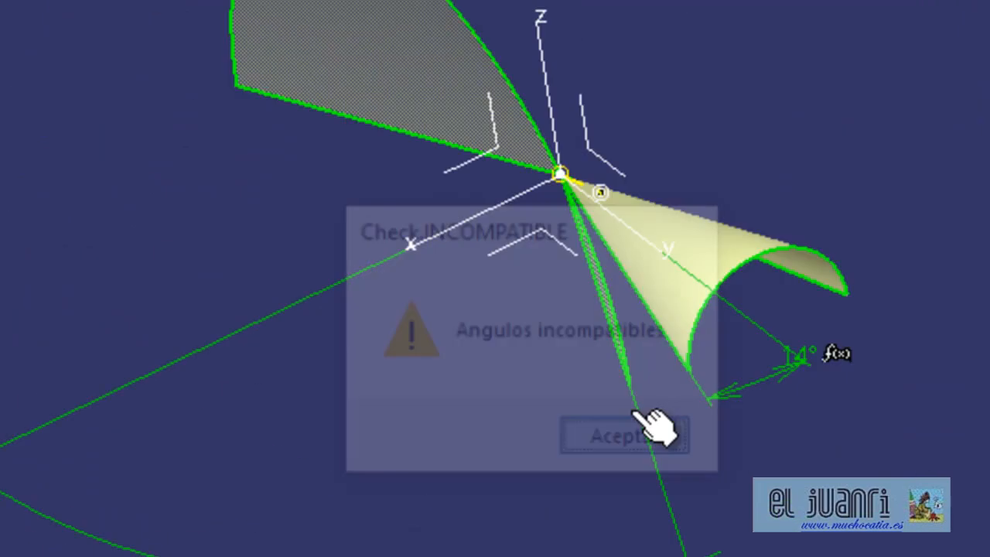
click(639, 427)
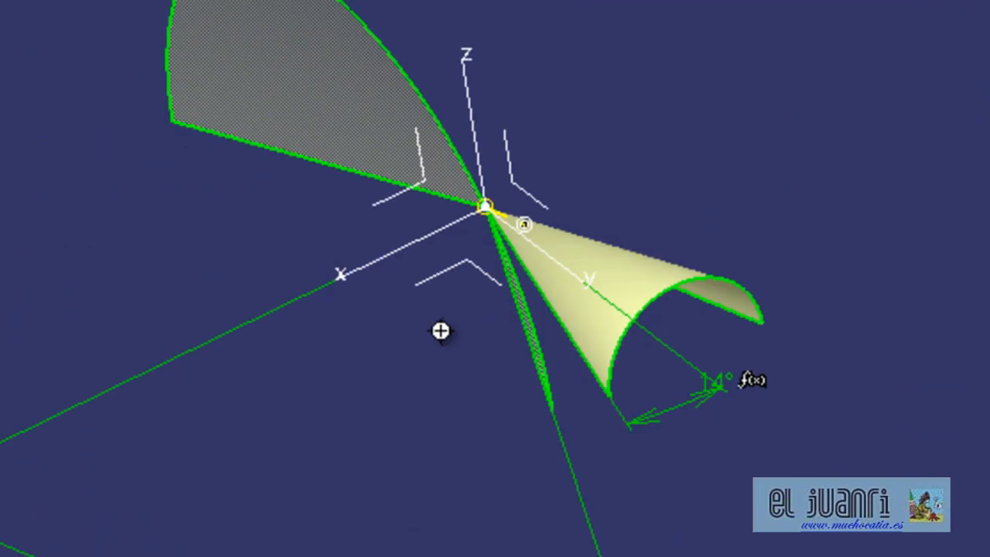
middle_drag(440, 332, 233, 348)
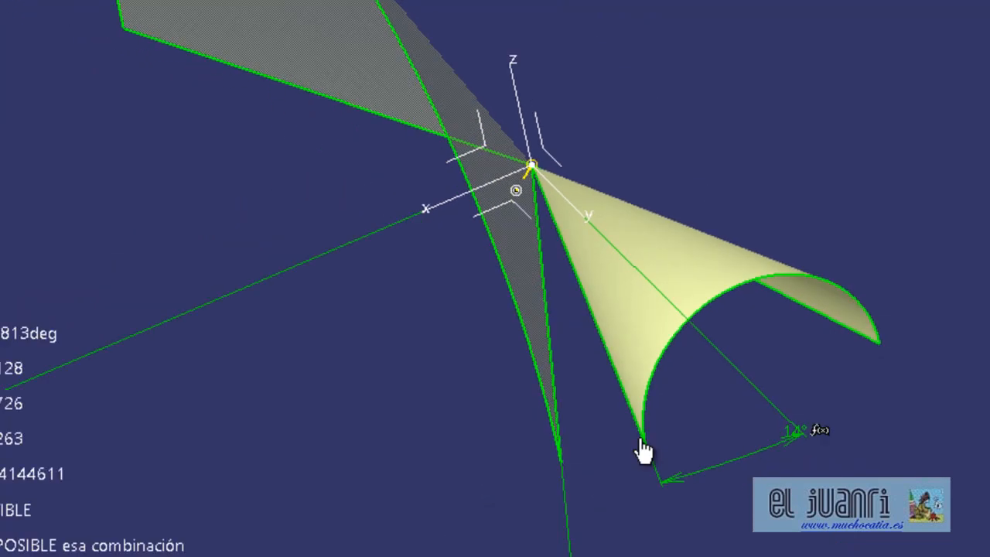
middle_drag(578, 278, 648, 461)
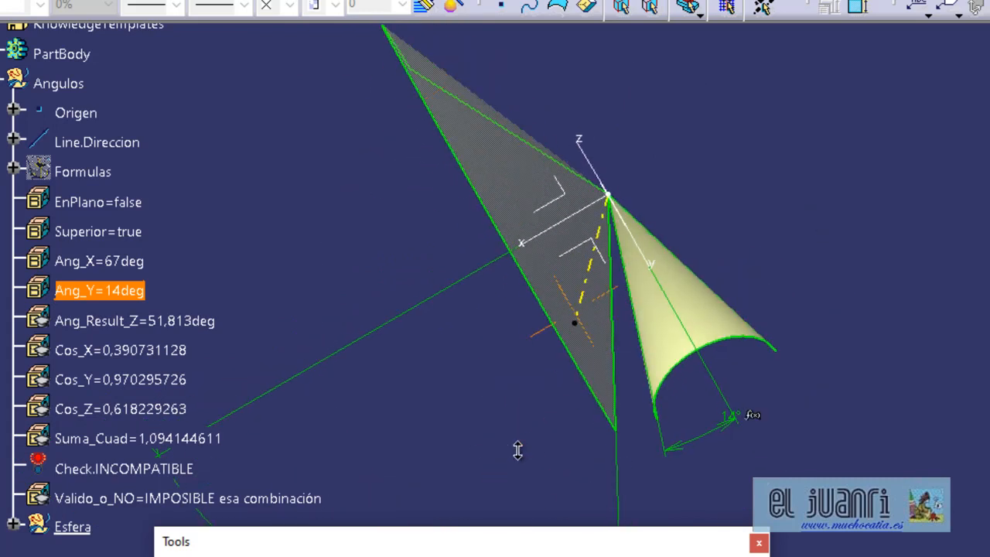
scroll(552, 398, up, 2)
middle_drag(552, 399, 423, 334)
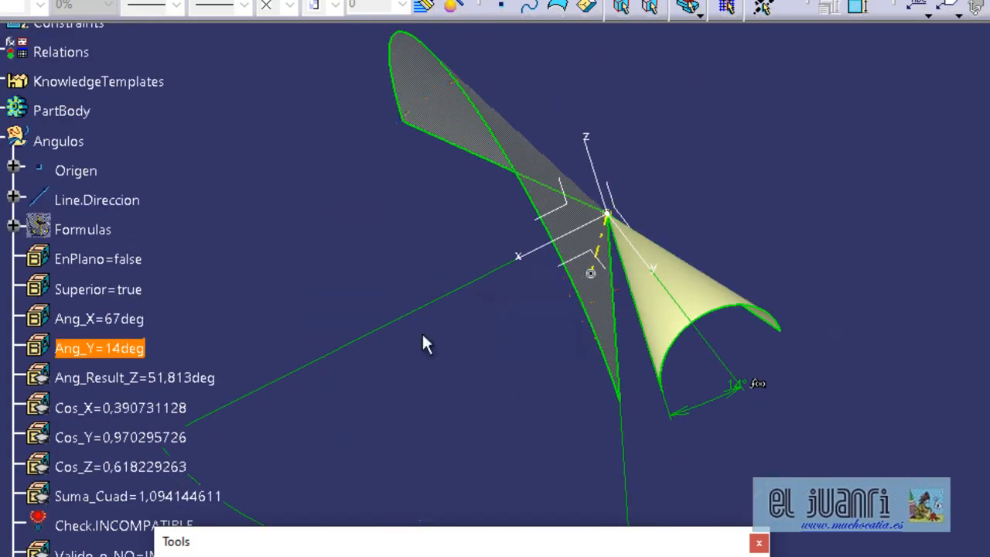
Set the Ang_Y parameter to 92 degrees and view the updated direction line.
double_click(136, 355)
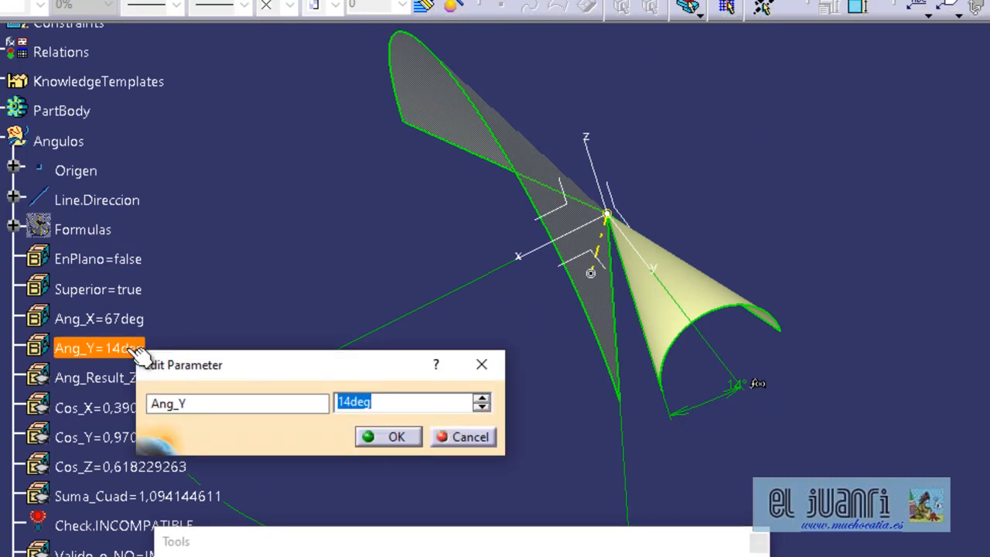
text(9)
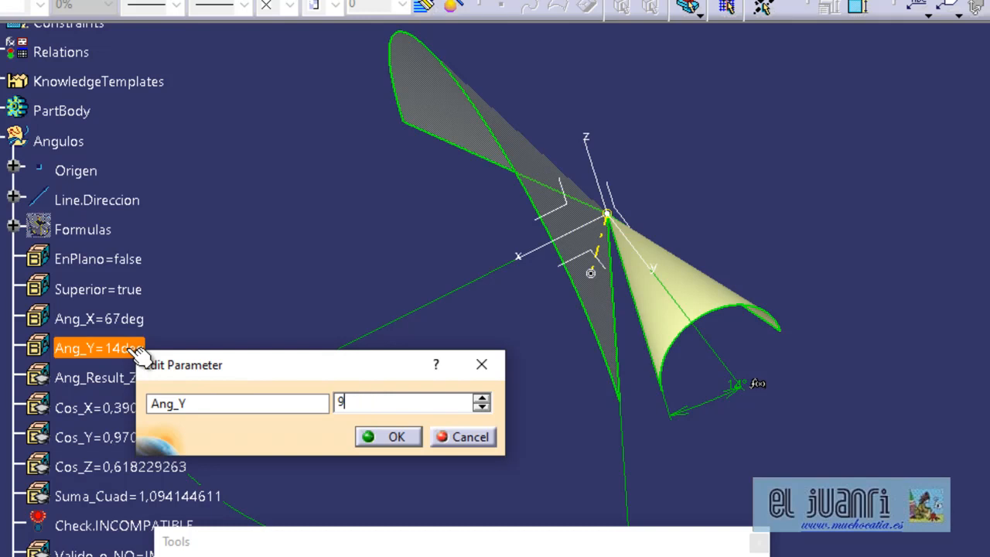
text(2)
key(Return)
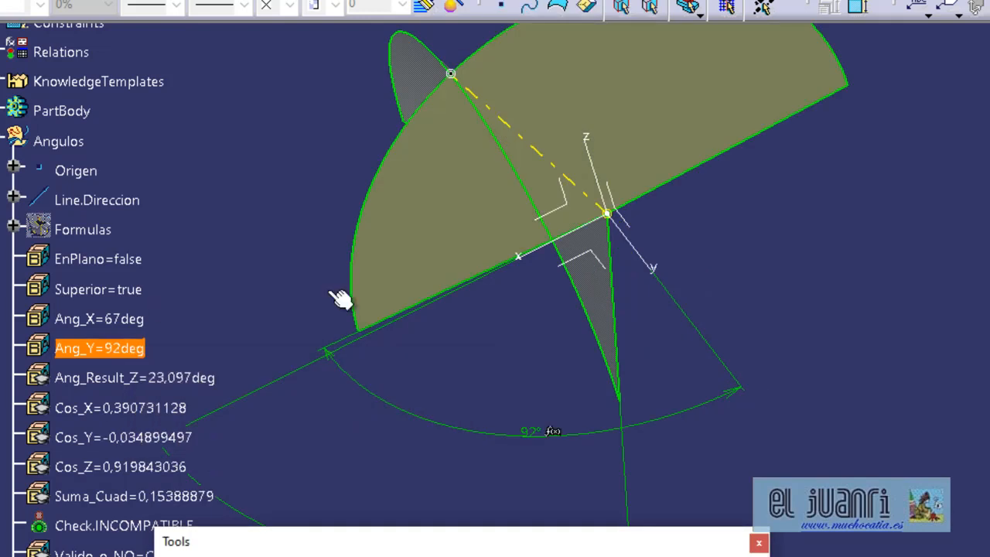
middle_drag(600, 171, 634, 208)
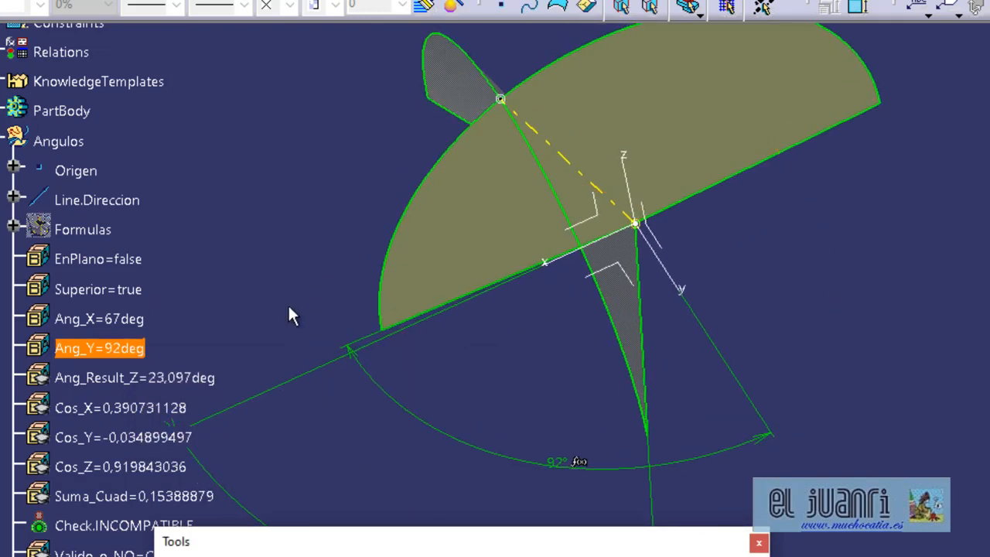
Examine the Ang_X, Ang_Y and Ang_Result_Z parameters together with the cosine values, the sum of squares and the validity result.
scroll(289, 304, down, 3)
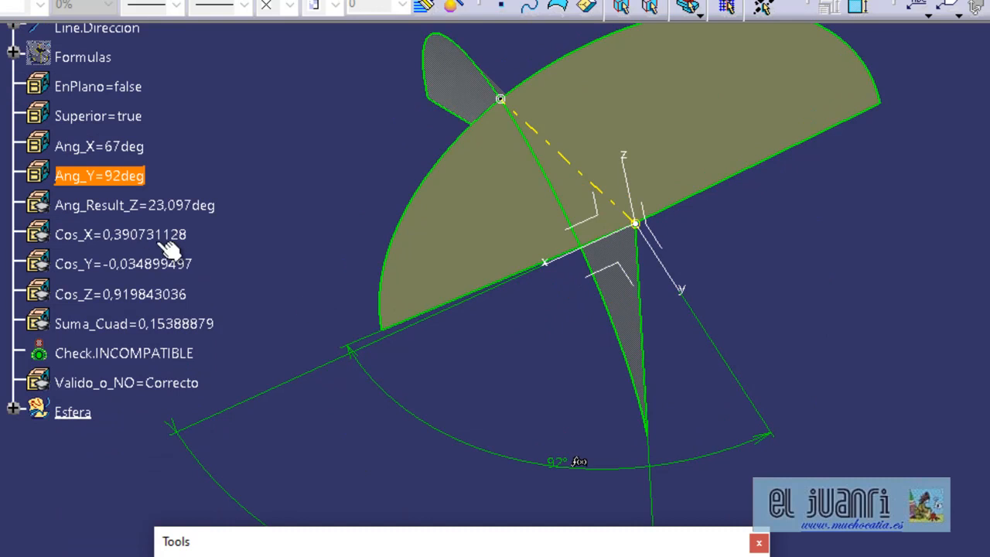
click(130, 147)
click(135, 178)
click(122, 150)
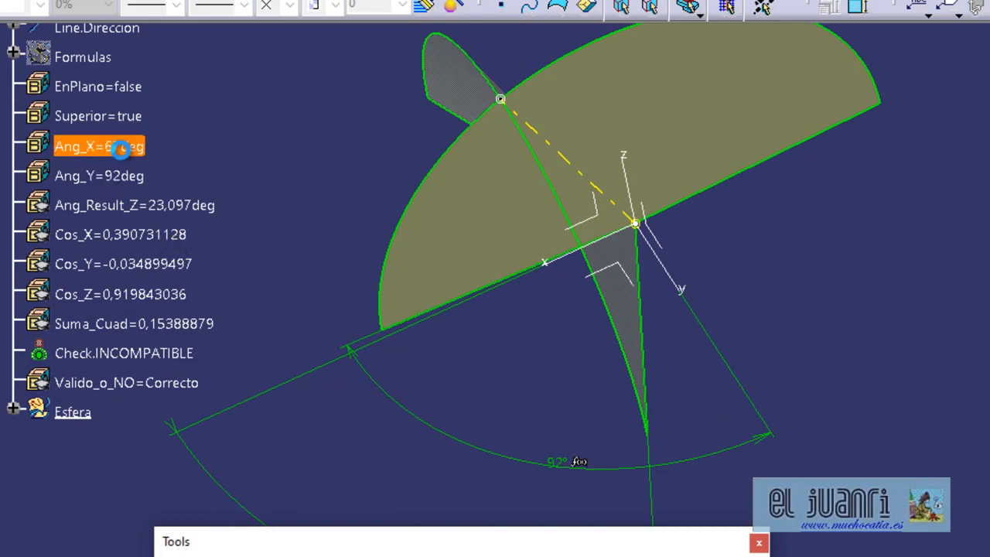
click(128, 176)
click(192, 214)
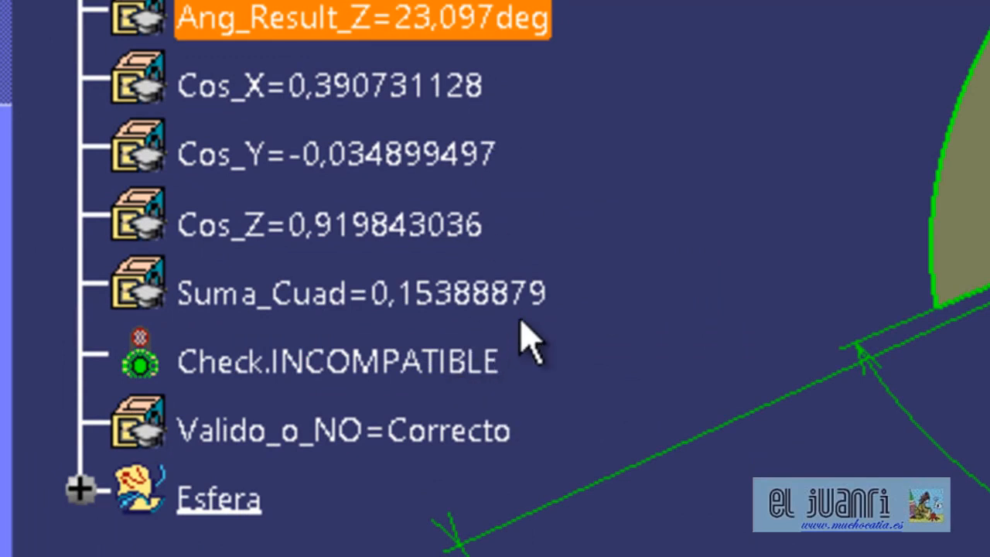
mouse_move(530, 292)
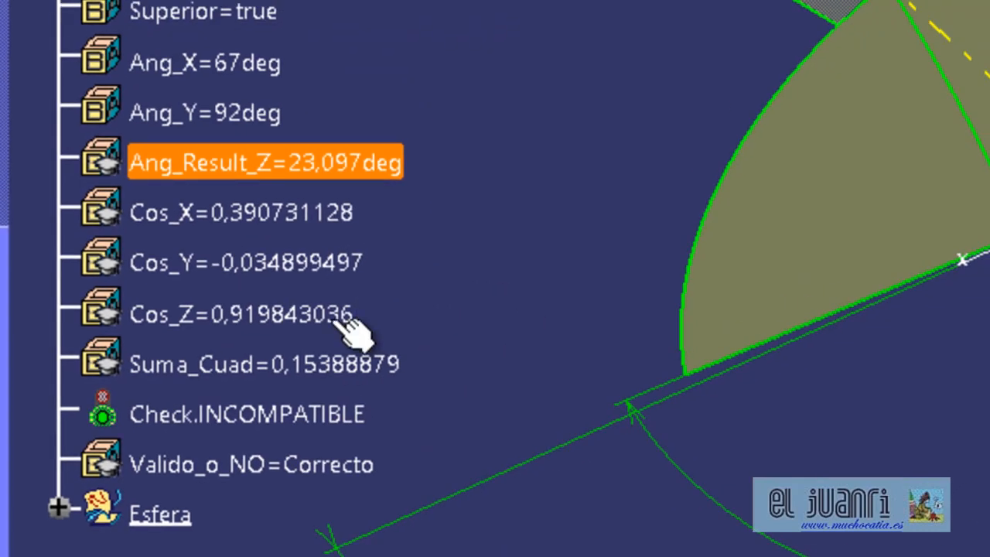
click(304, 307)
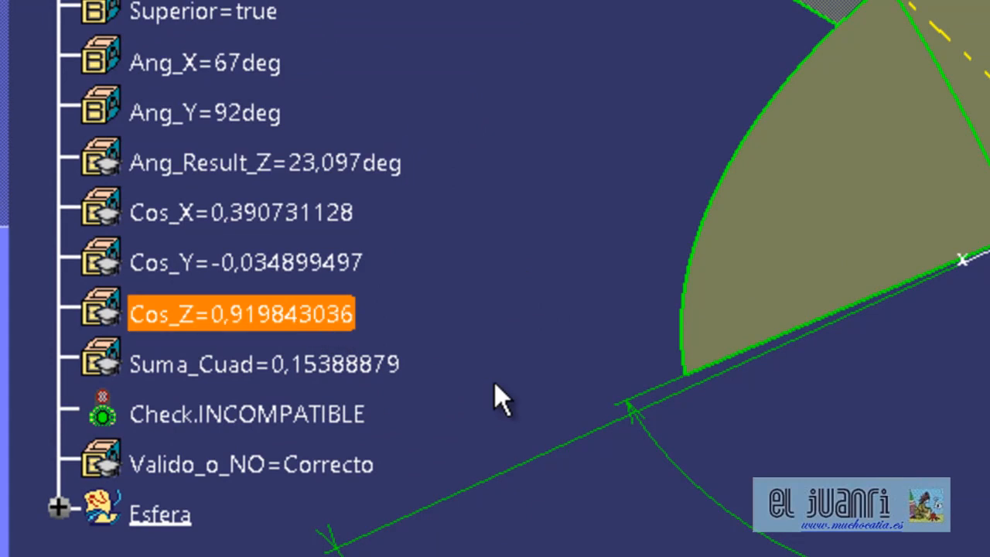
Expand the Esfera set and show Sphere.1 around the cones and direction line.
click(58, 507)
click(223, 540)
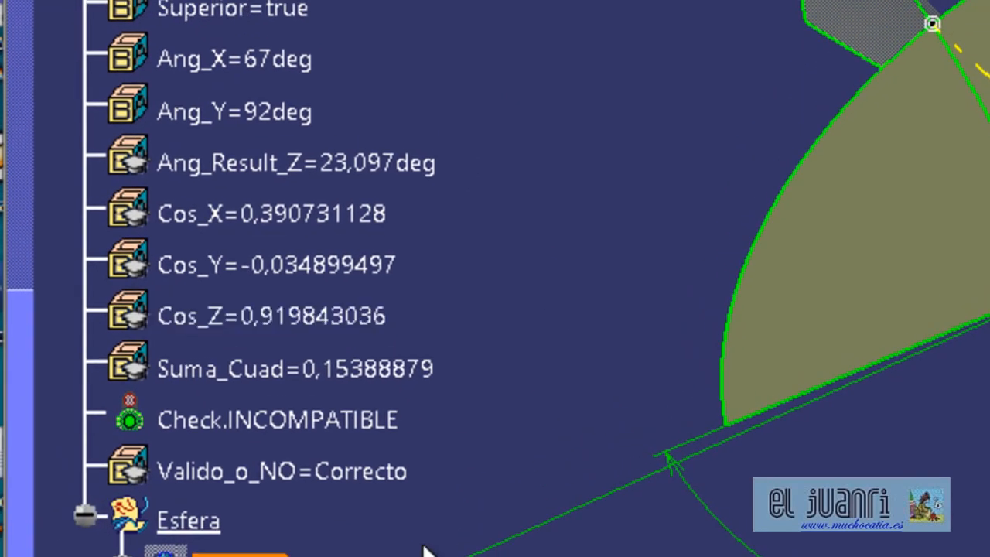
middle_drag(943, 312, 989, 276)
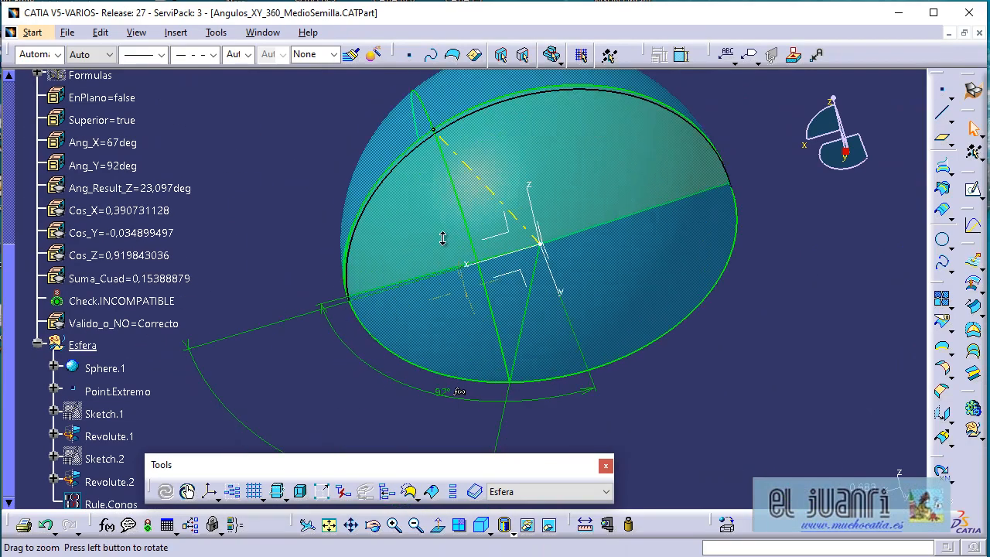
middle_drag(443, 238, 457, 271)
middle_drag(394, 278, 425, 300)
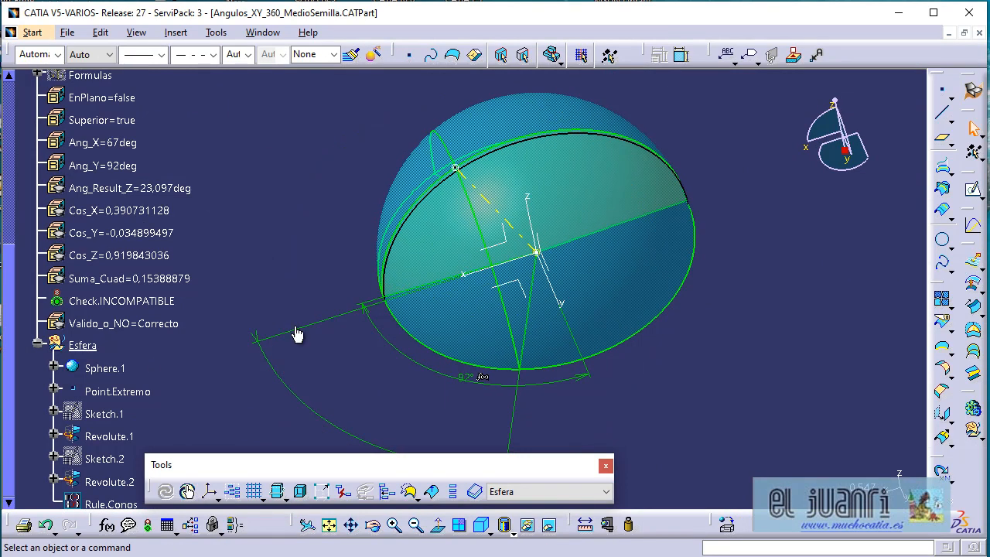
Hide Sphere.1 in the Esfera set again.
click(105, 368)
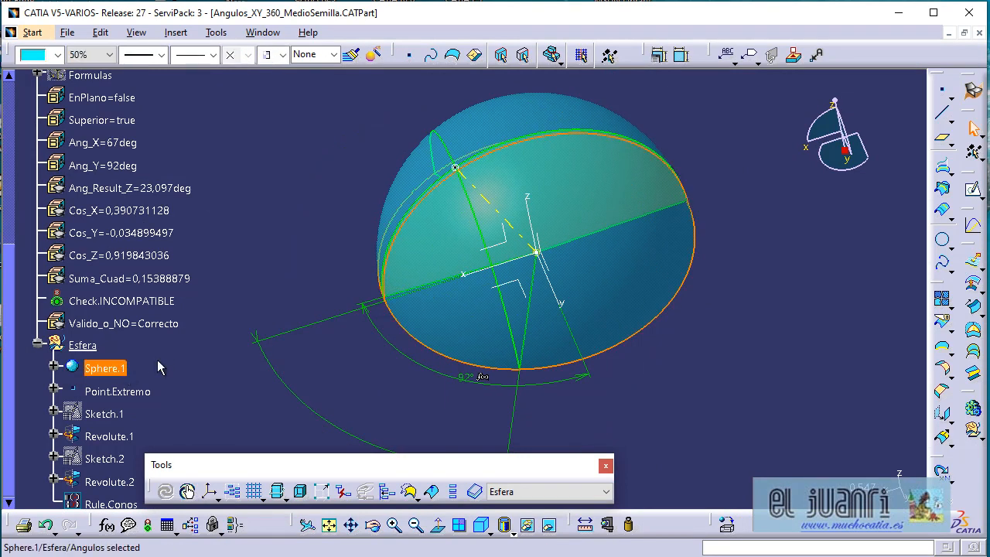
key(ctrl+h)
mouse_move(470, 292)
middle_down()
mouse_move(500, 283)
mouse_move(474, 291)
middle_up()
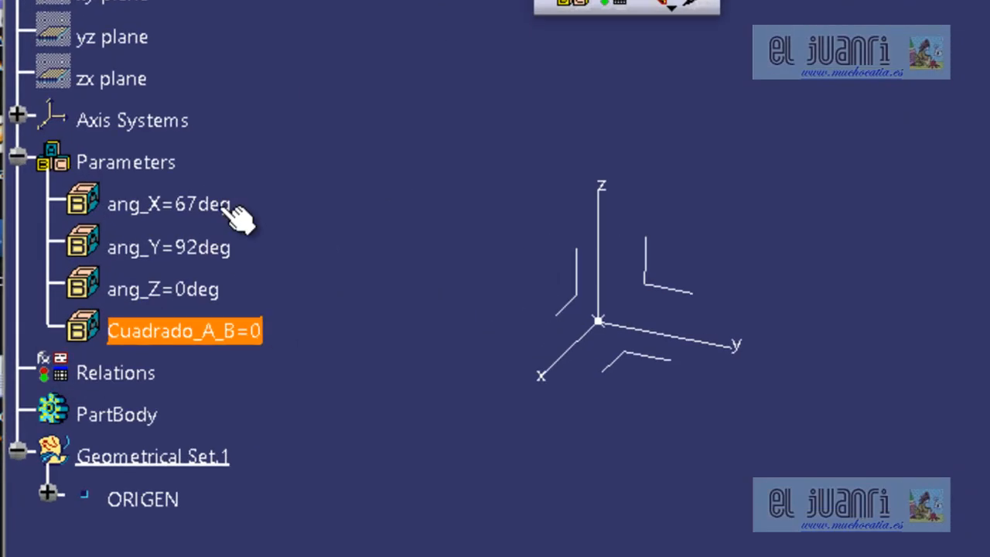
Review the comments and ranges of ang_X, ang_Y, ang_Z and Cuadrado_A_B in the Parameter Explorer.
mouse_move(223, 212)
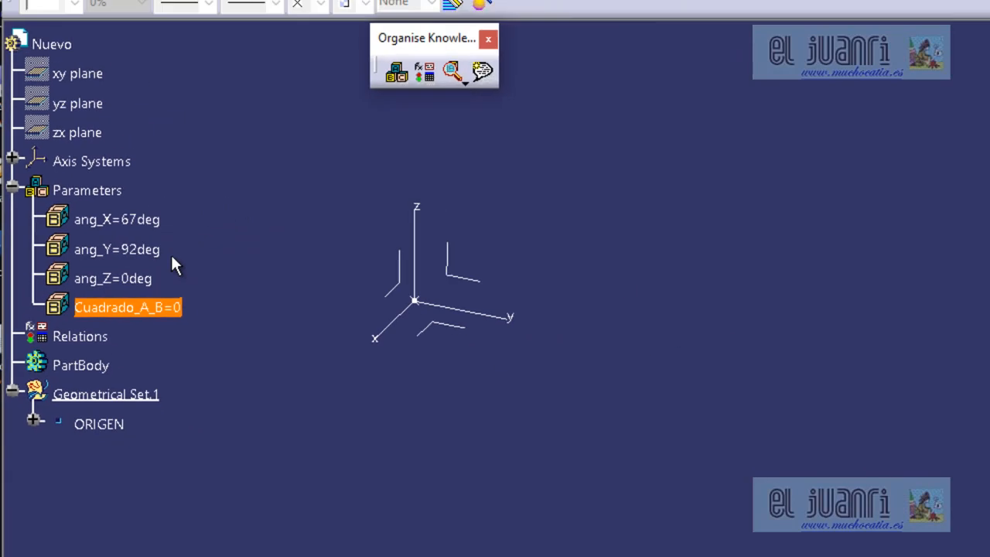
click(155, 221)
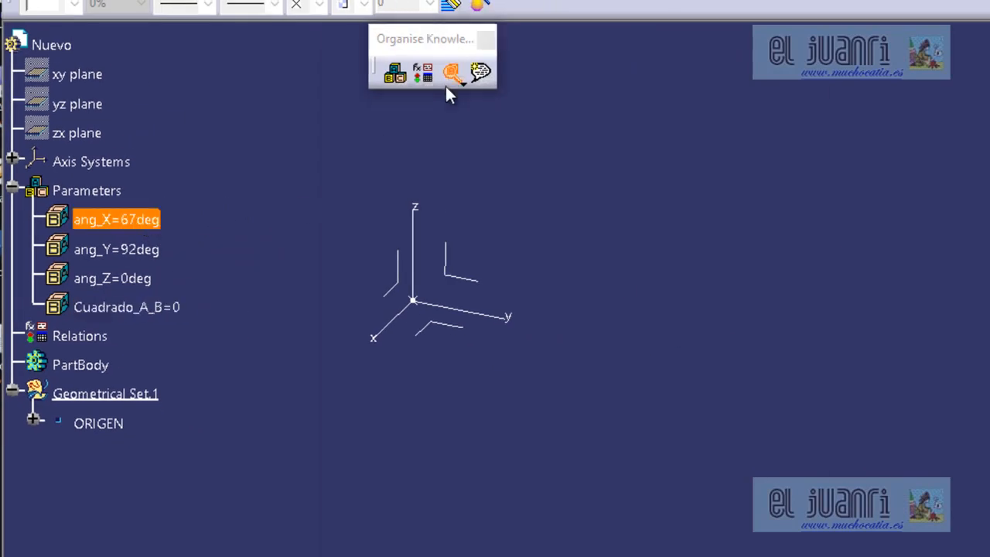
click(450, 76)
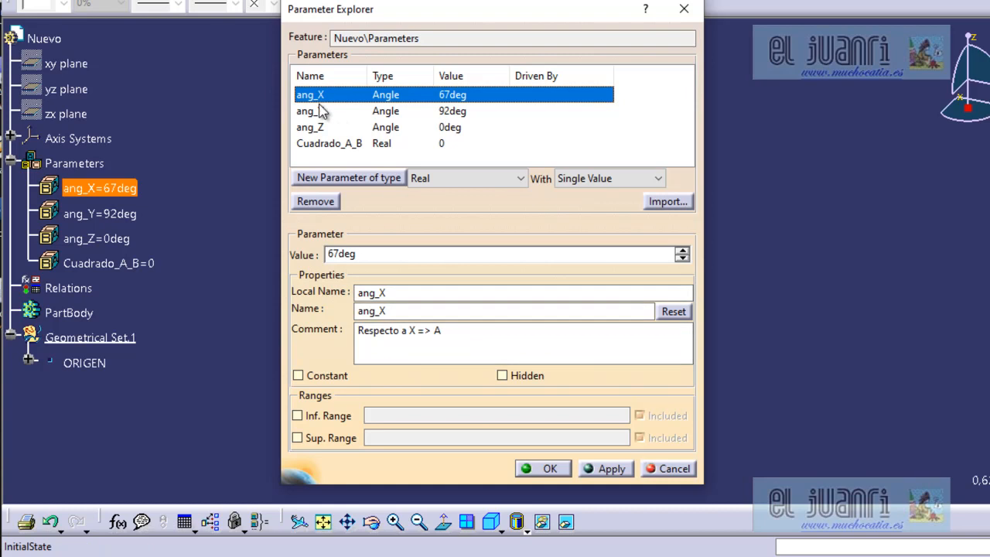
click(321, 112)
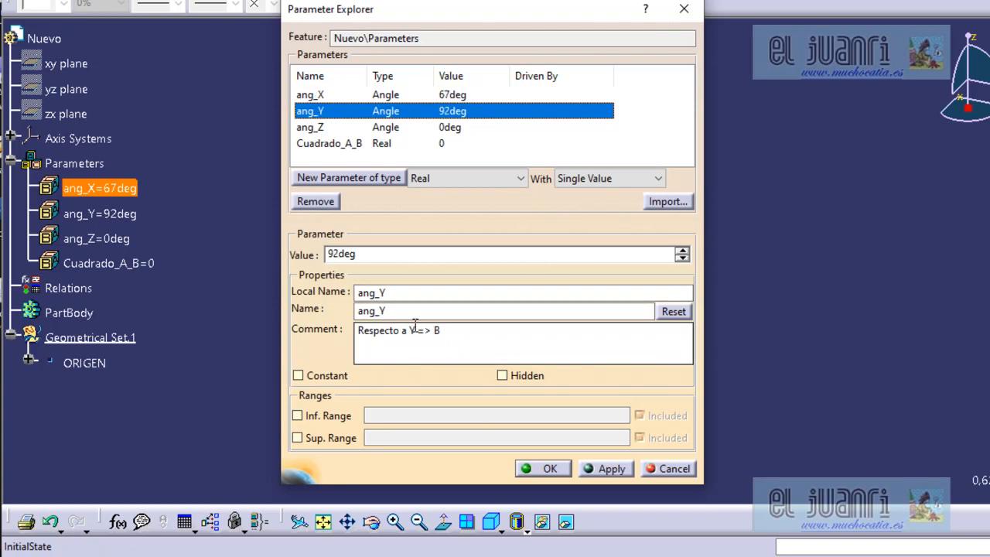
click(316, 128)
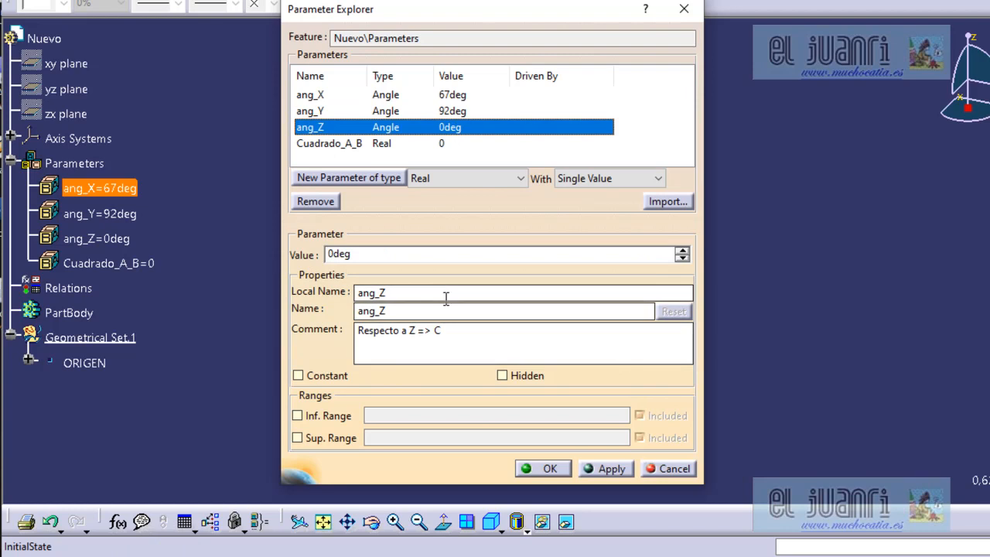
click(334, 144)
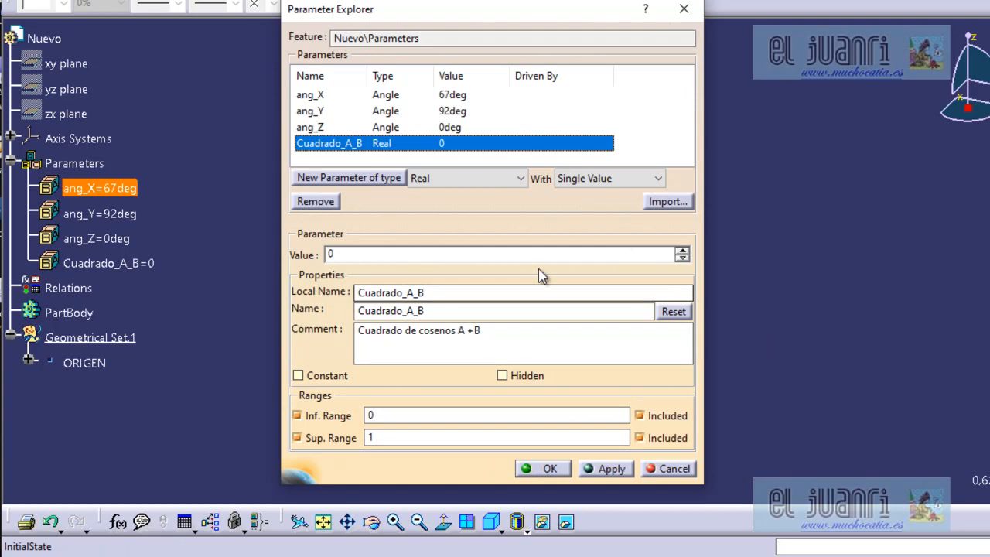
click(549, 468)
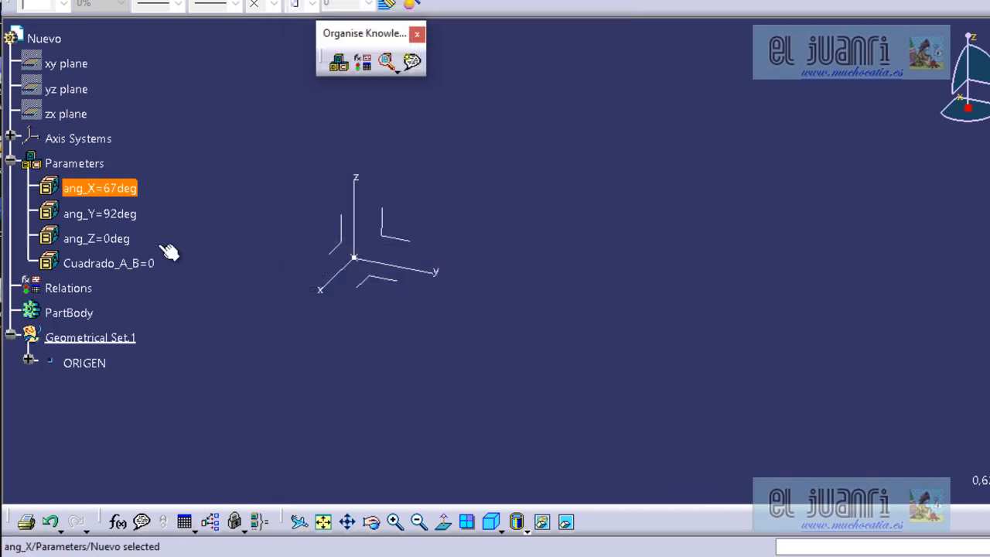
Create a formula for the Cuadrado_A_B parameter and enter its first term, (cos(ang_X) ** 2).
click(126, 263)
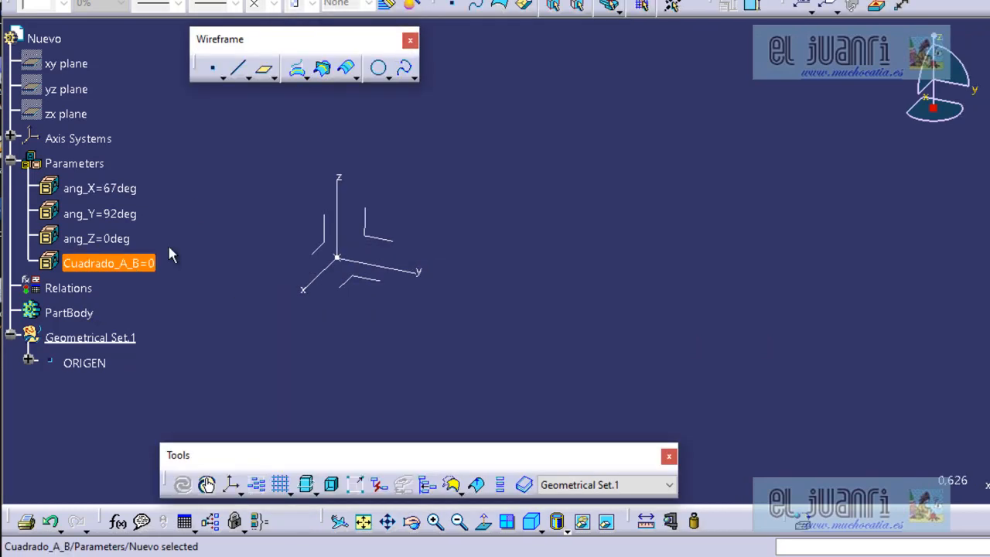
double_click(158, 265)
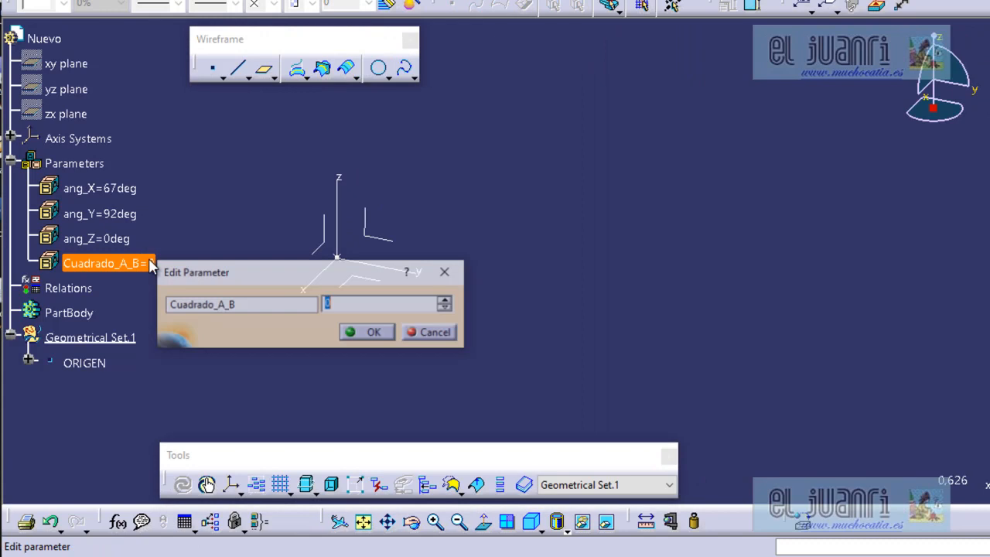
right_click(328, 303)
click(379, 310)
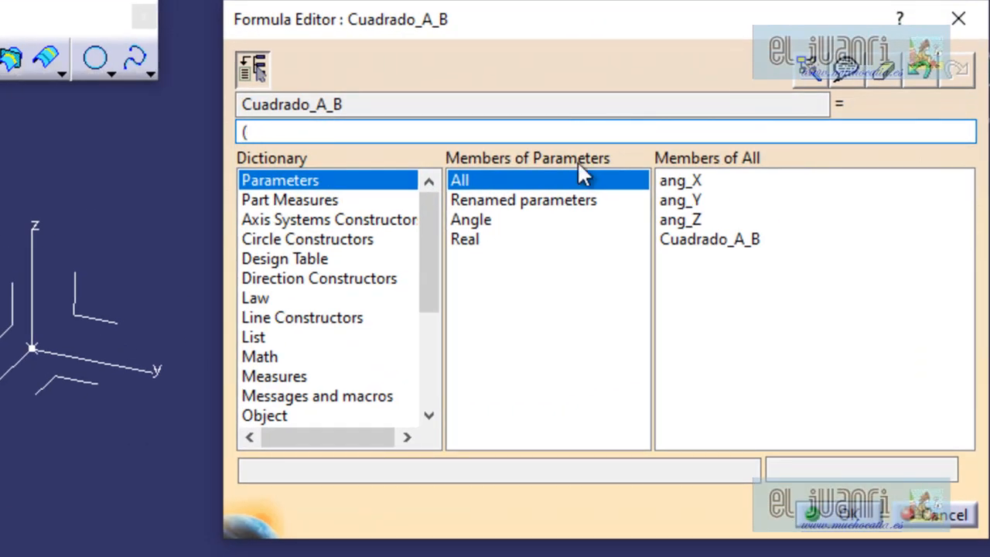
click(250, 355)
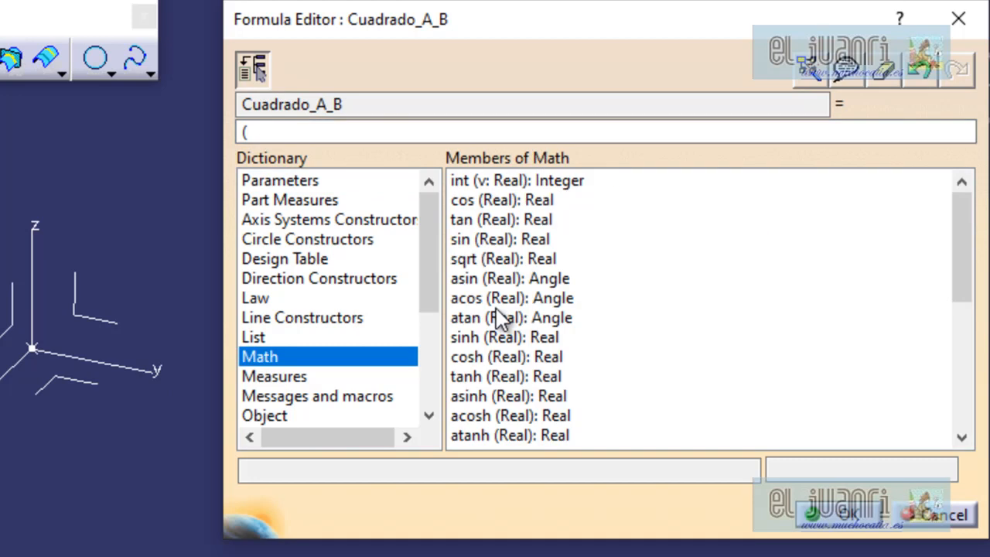
click(467, 201)
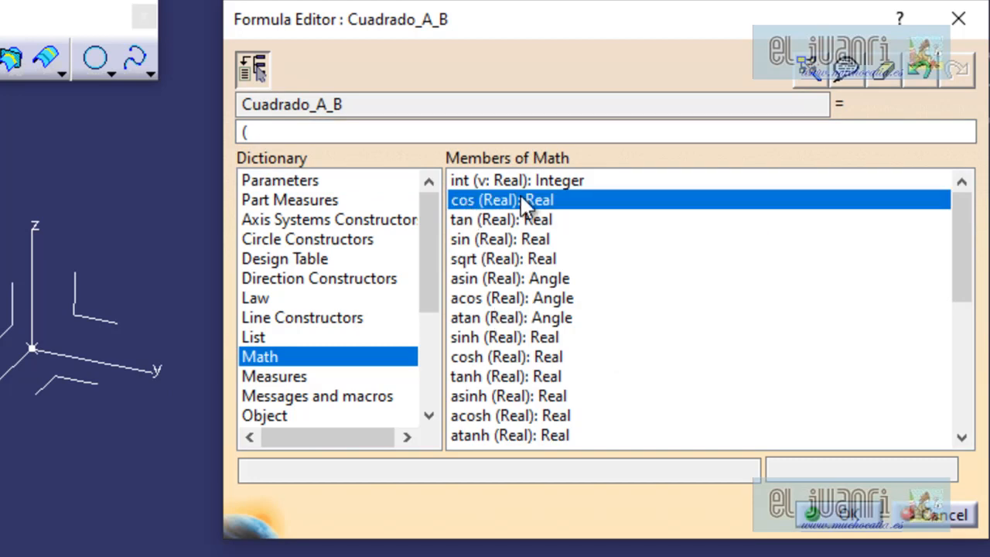
click(282, 131)
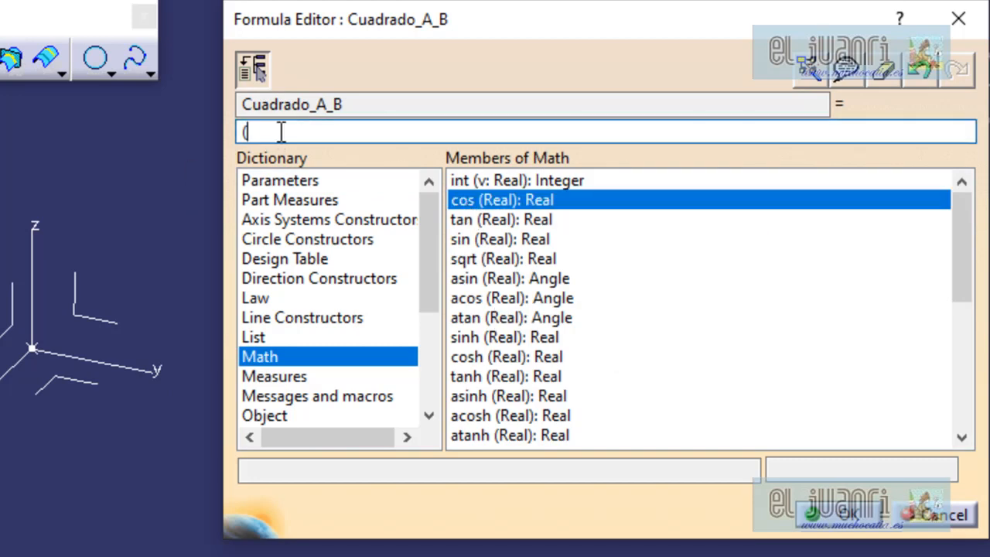
double_click(515, 202)
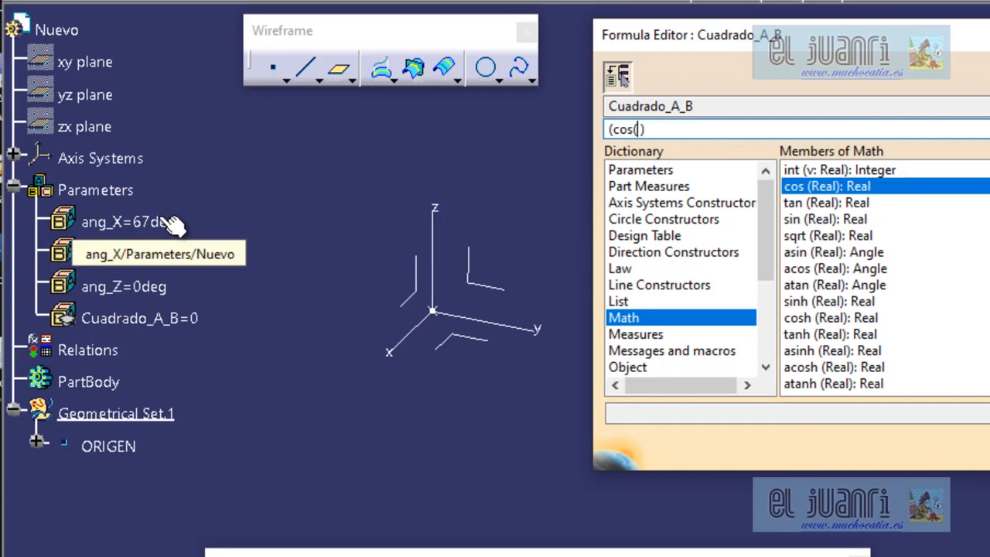
click(152, 222)
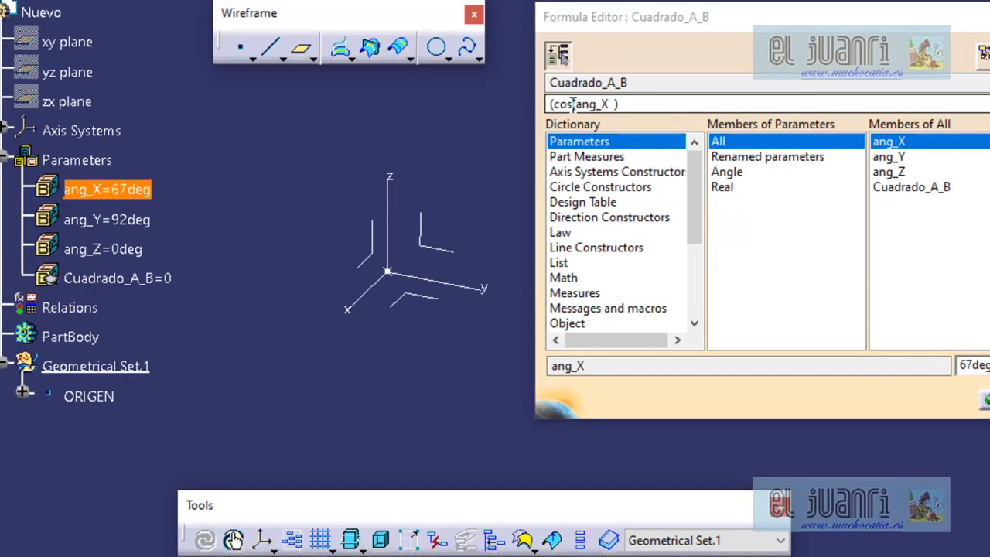
click(612, 122)
click(637, 104)
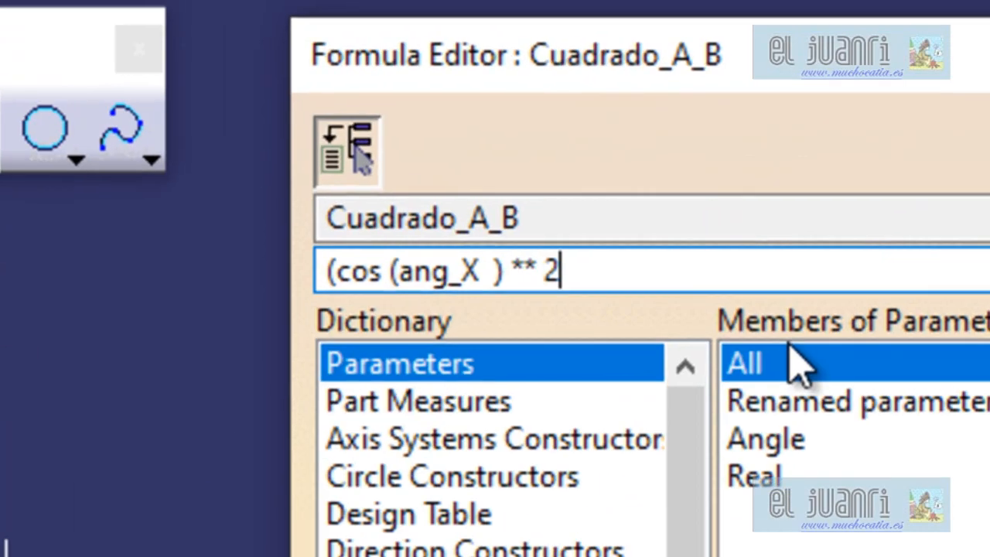
text() +)
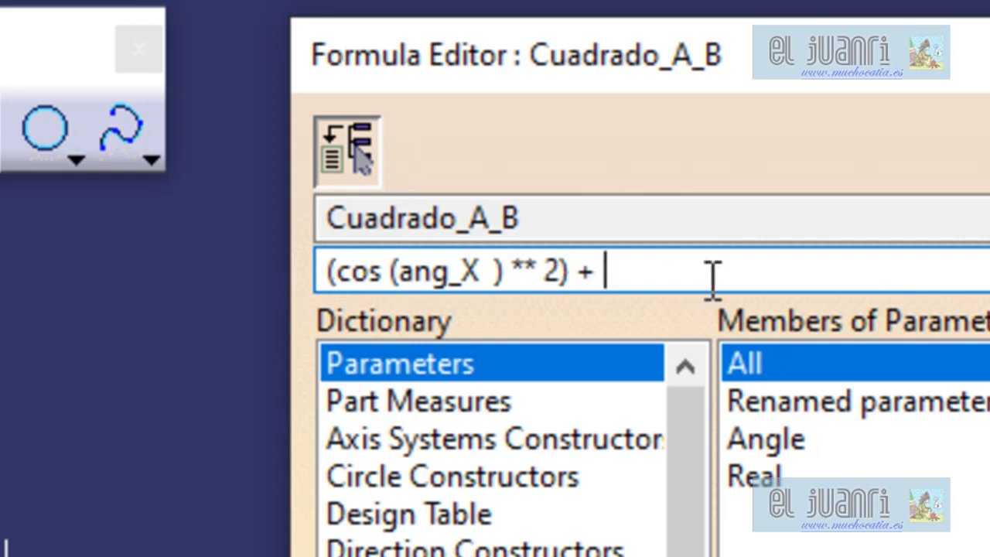
text( ()
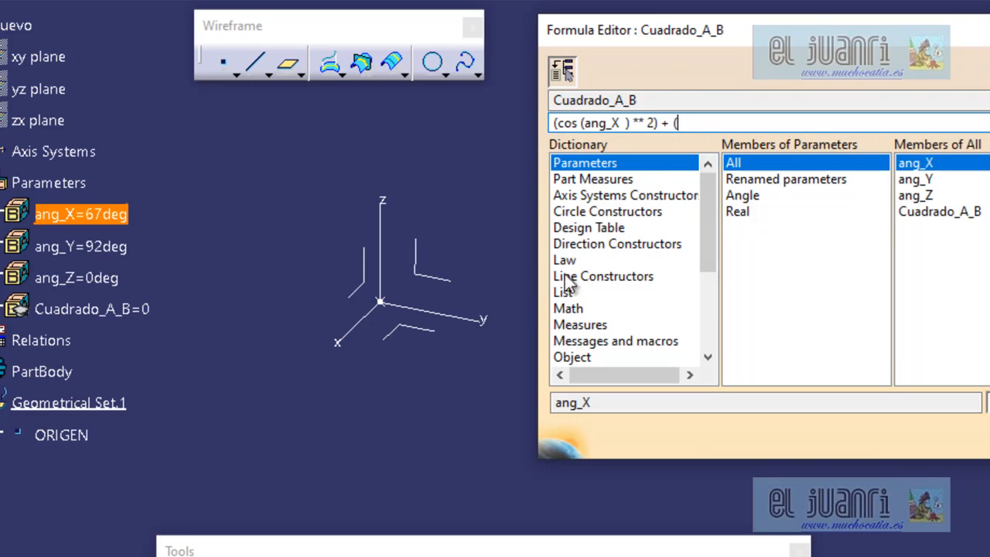
Add the second term + (cos(ang_Y) ** 2) to the Cuadrado_A_B formula and accept the parameter.
click(578, 309)
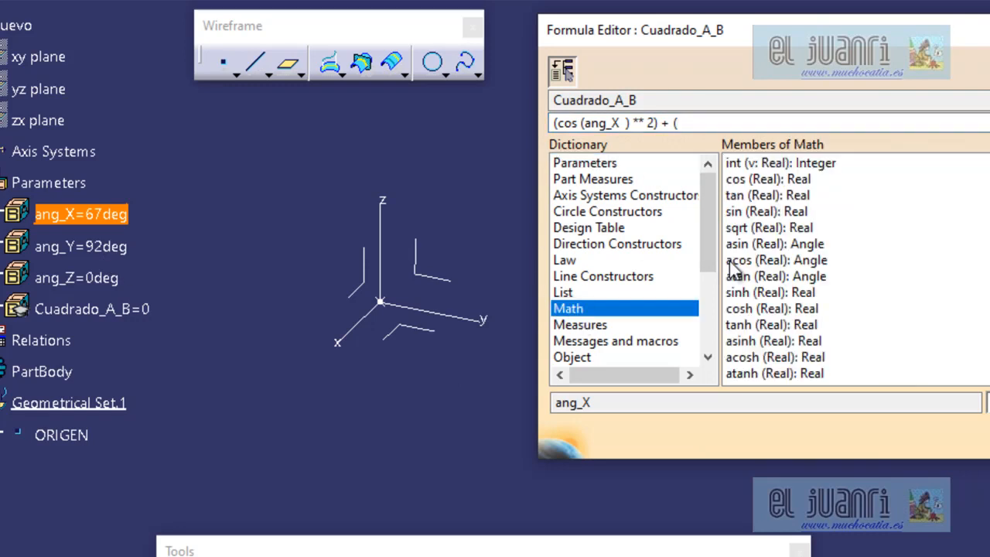
double_click(730, 181)
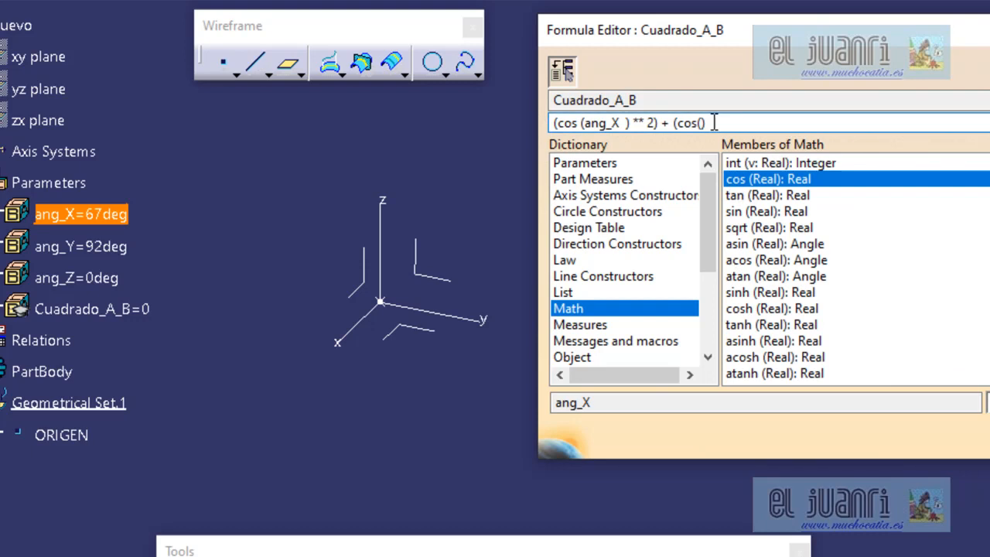
click(112, 248)
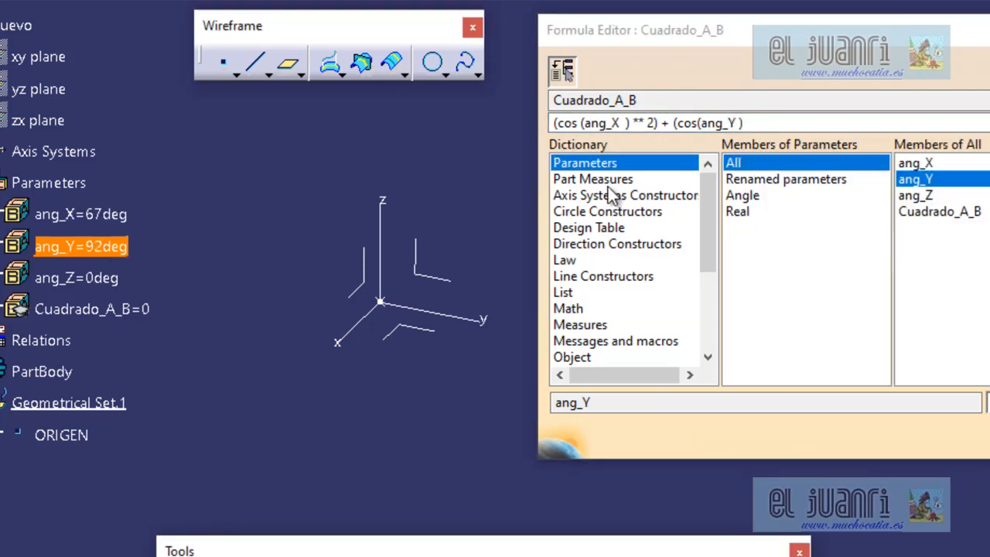
click(744, 122)
text(*)
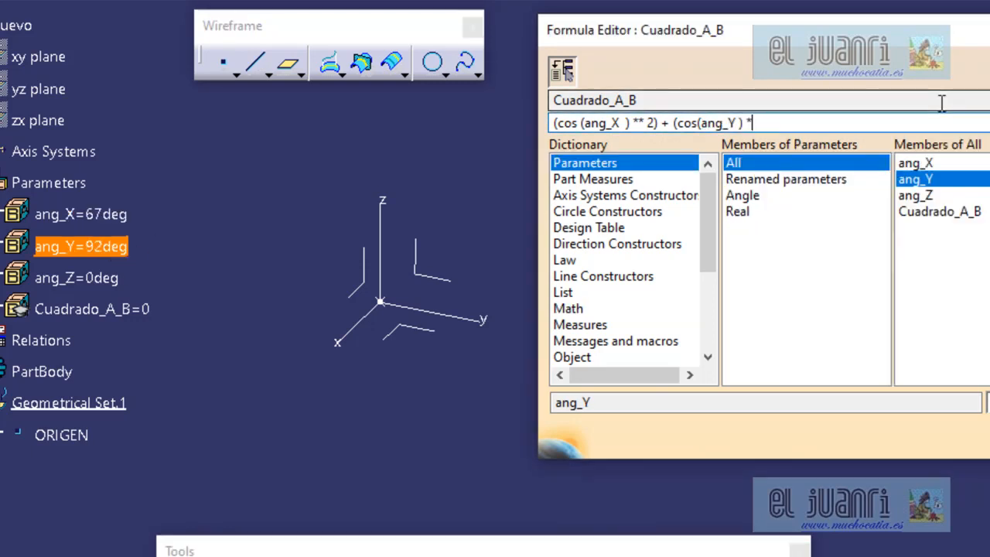
text(*)
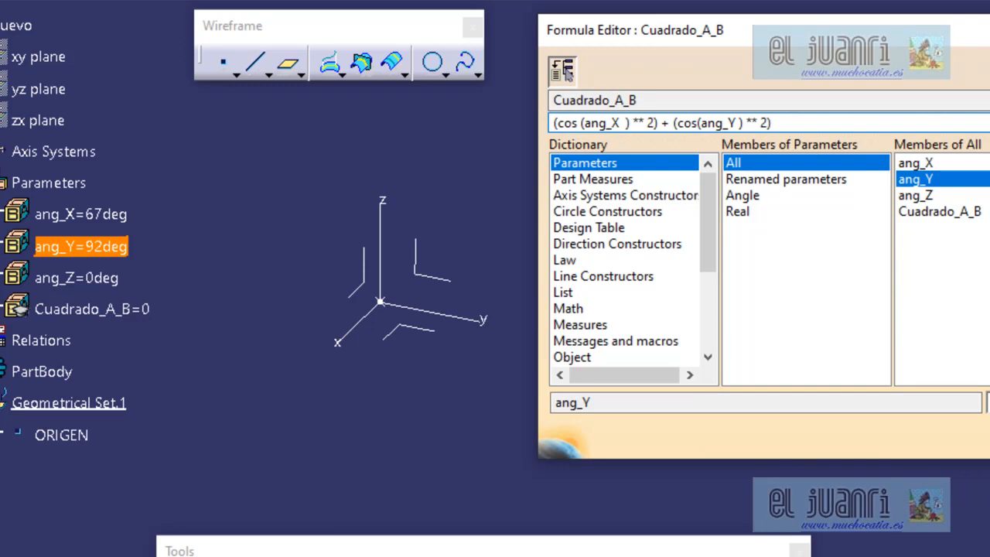
key(Return)
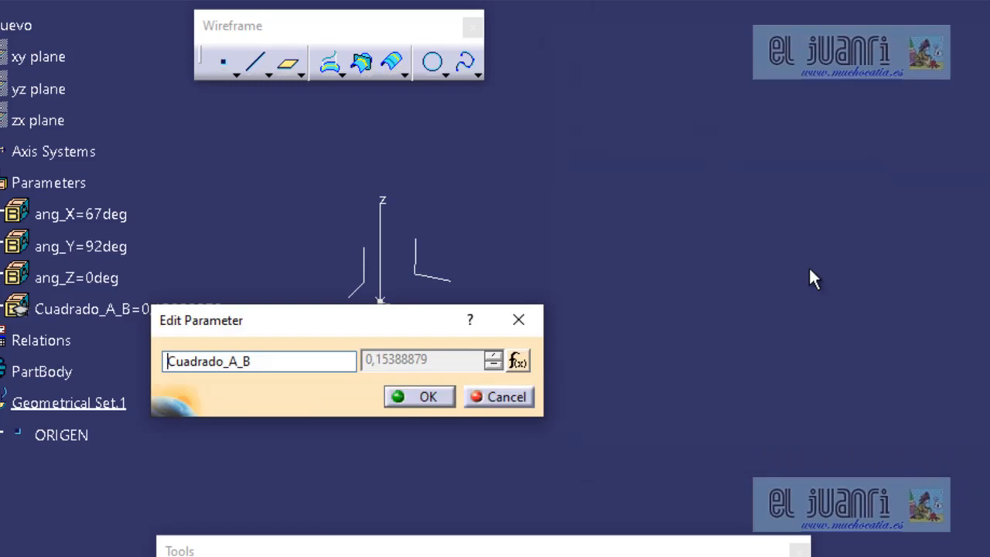
click(414, 398)
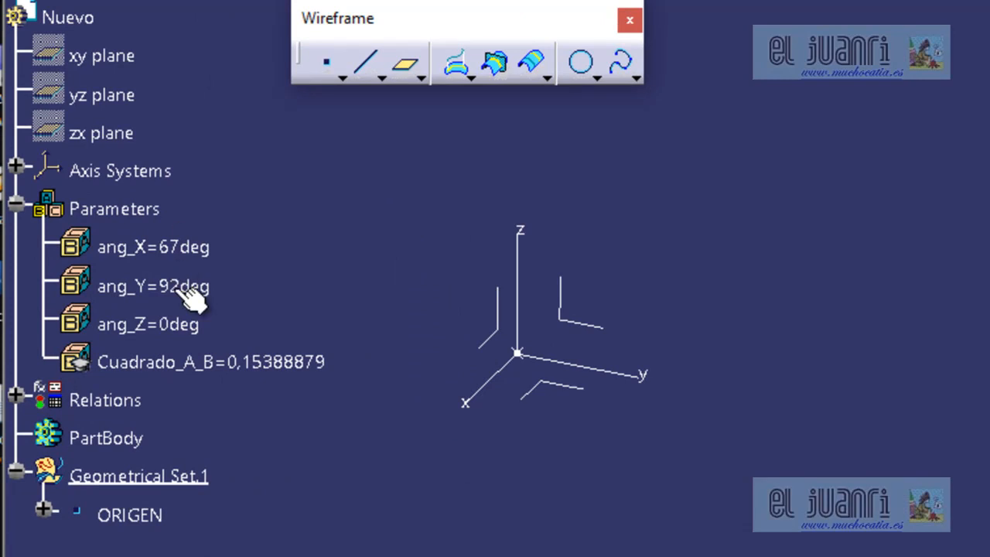
Start a formula for the ang_Z parameter with the acos function from the Math functions.
mouse_move(176, 332)
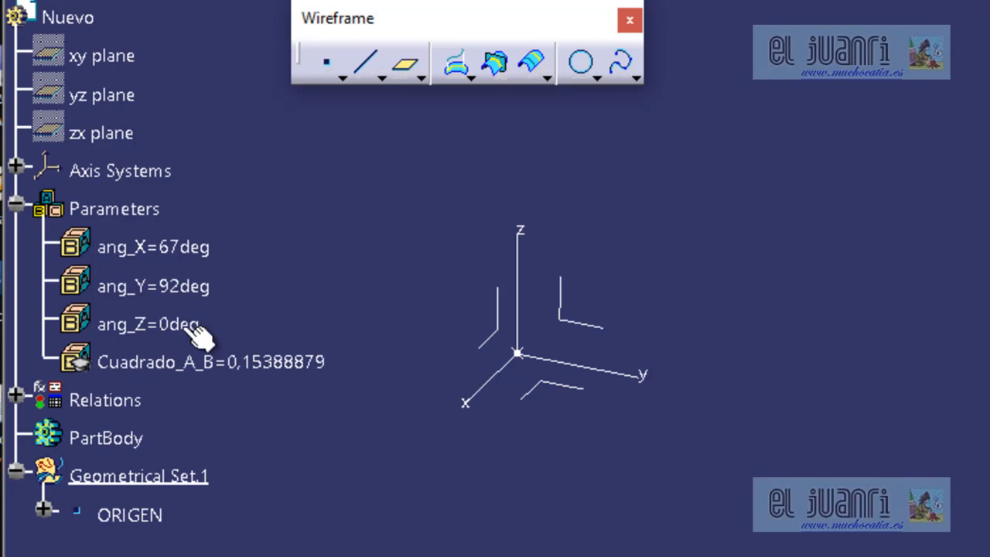
click(184, 324)
double_click(184, 324)
right_click(523, 396)
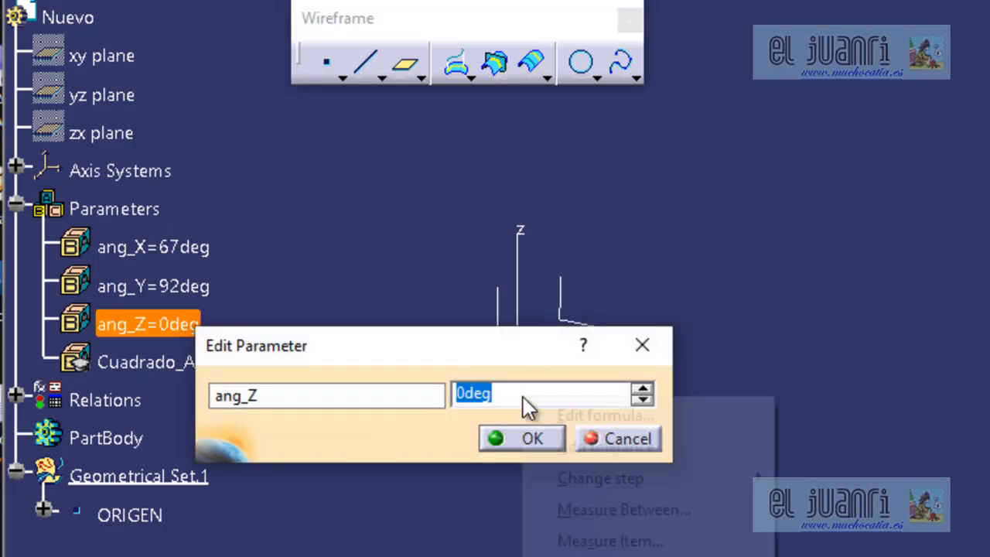
click(581, 417)
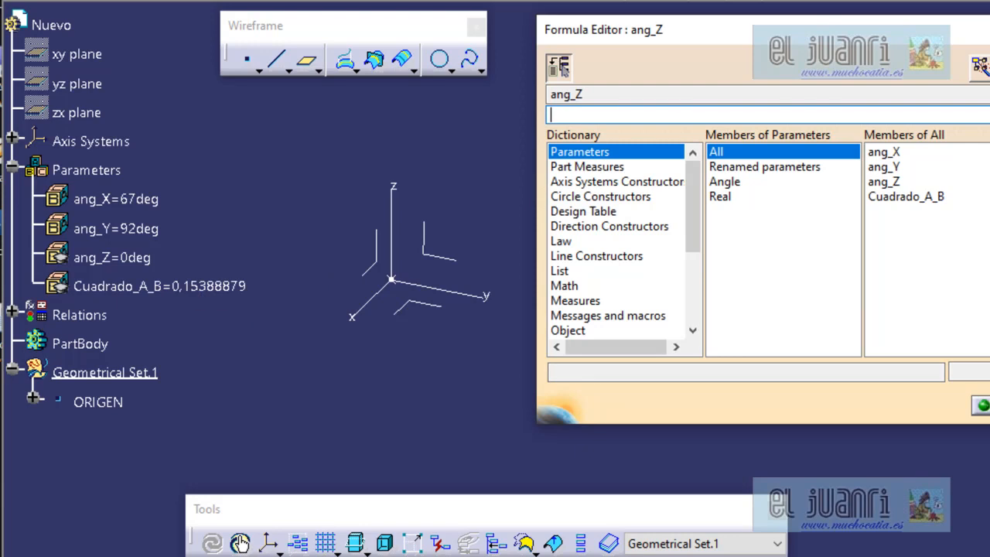
click(585, 115)
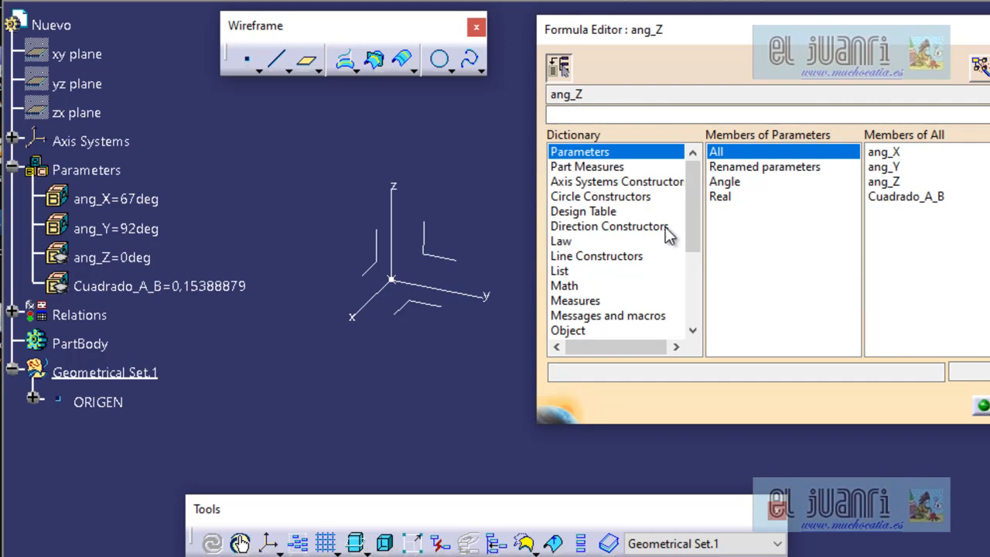
drag(689, 204, 694, 217)
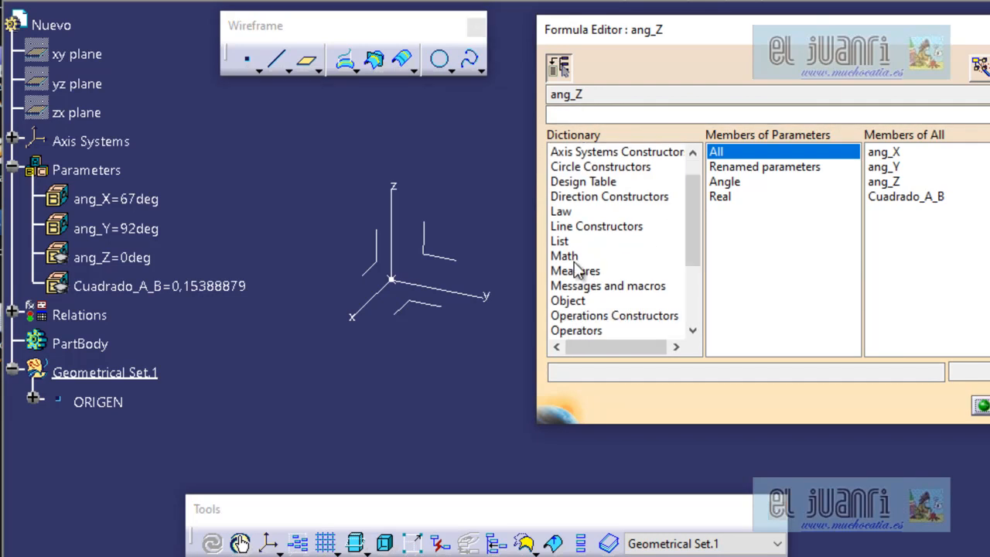
click(597, 114)
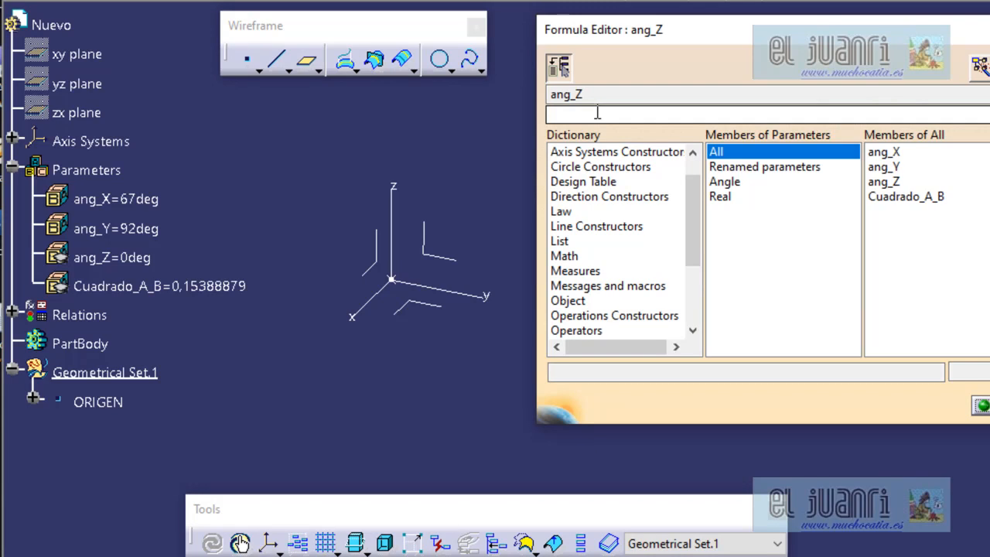
click(577, 256)
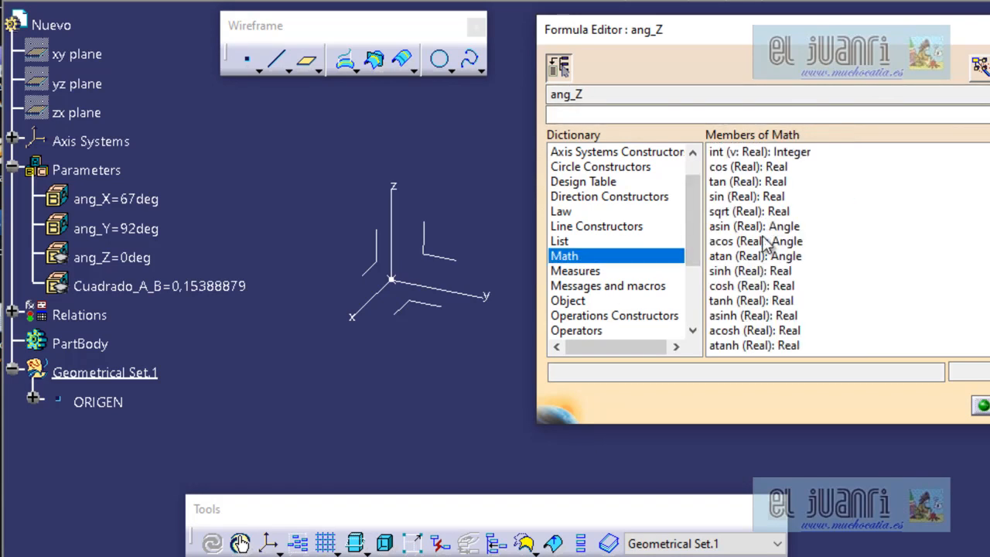
click(751, 243)
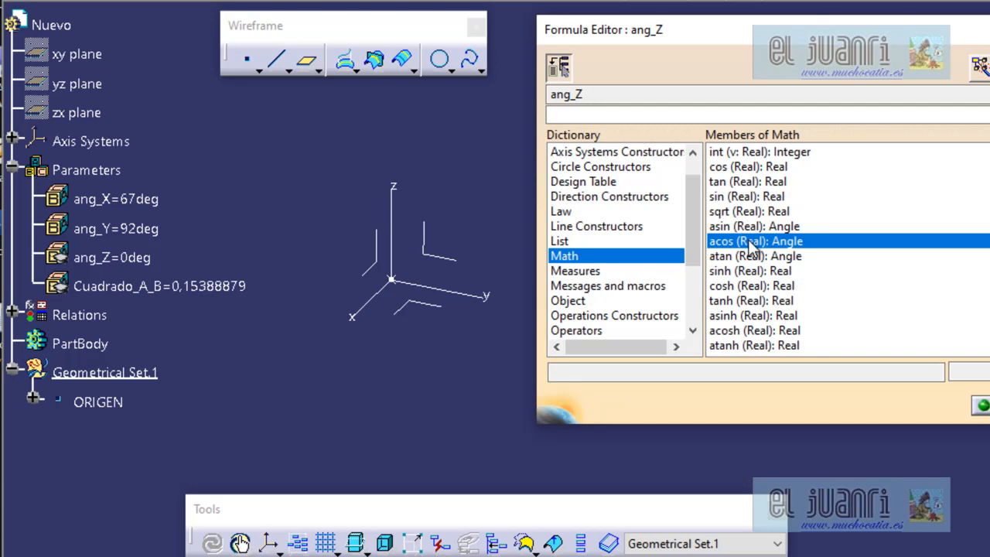
double_click(749, 242)
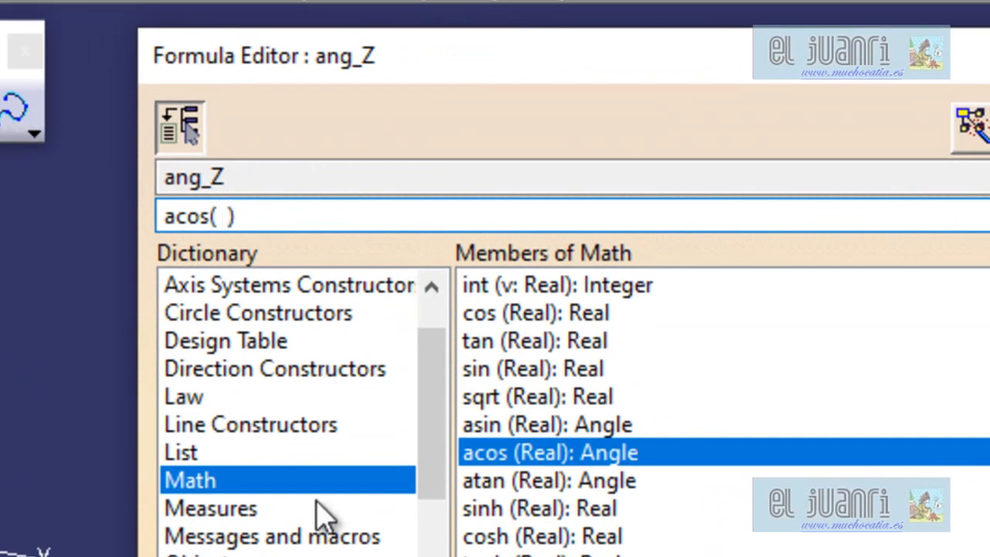
Complete the ang_Z formula as acos(sqrt(1 - Cuadrado_A_B)) and accept the parameter.
double_click(486, 395)
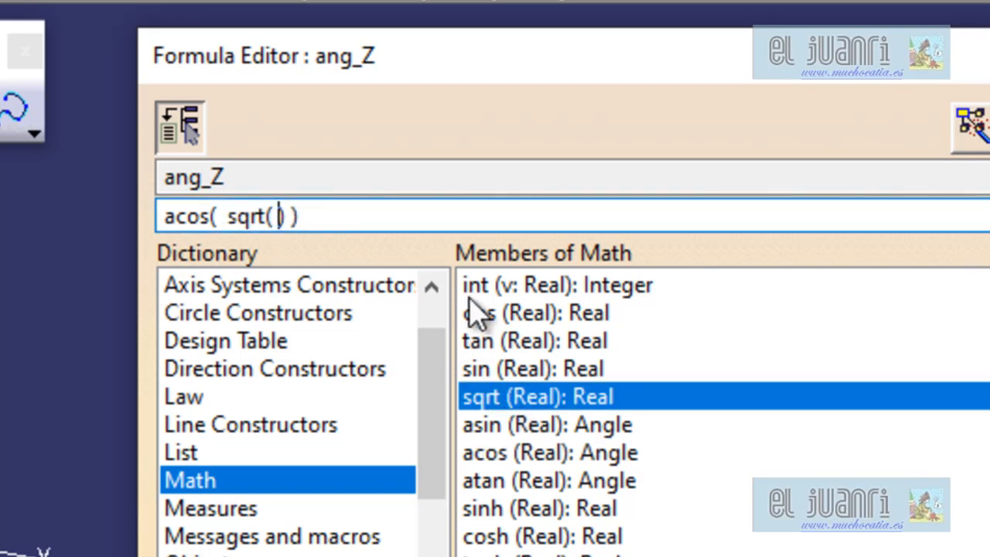
text(1 -)
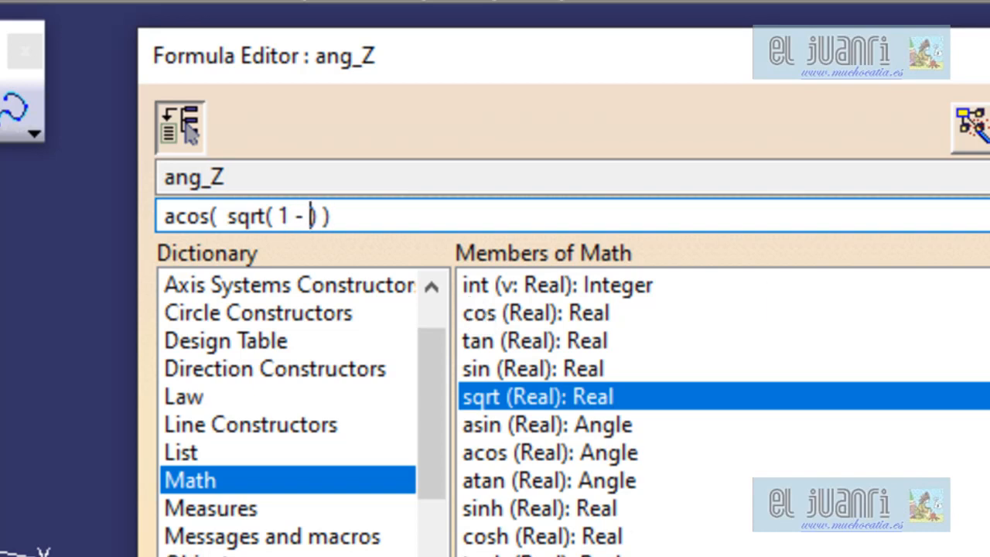
click(833, 369)
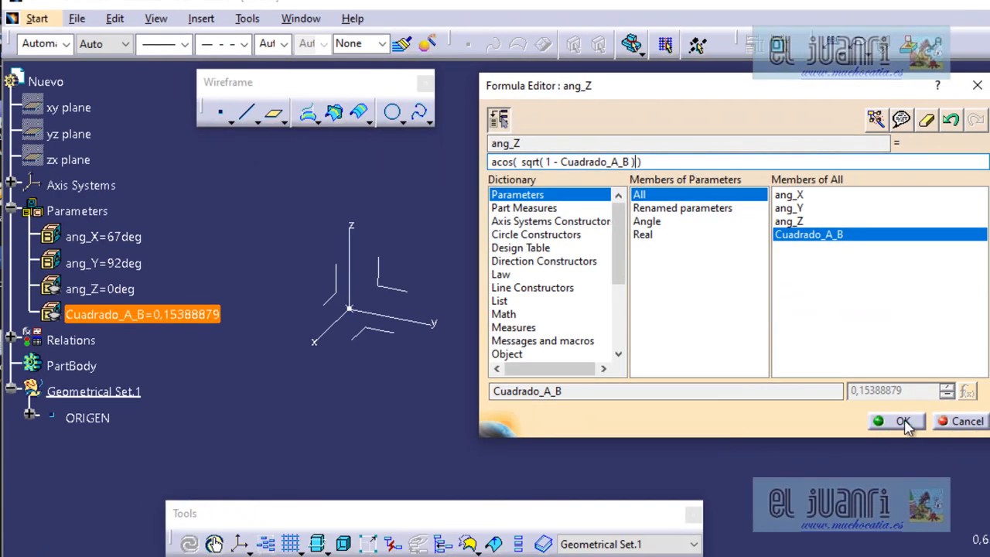
click(927, 482)
click(352, 366)
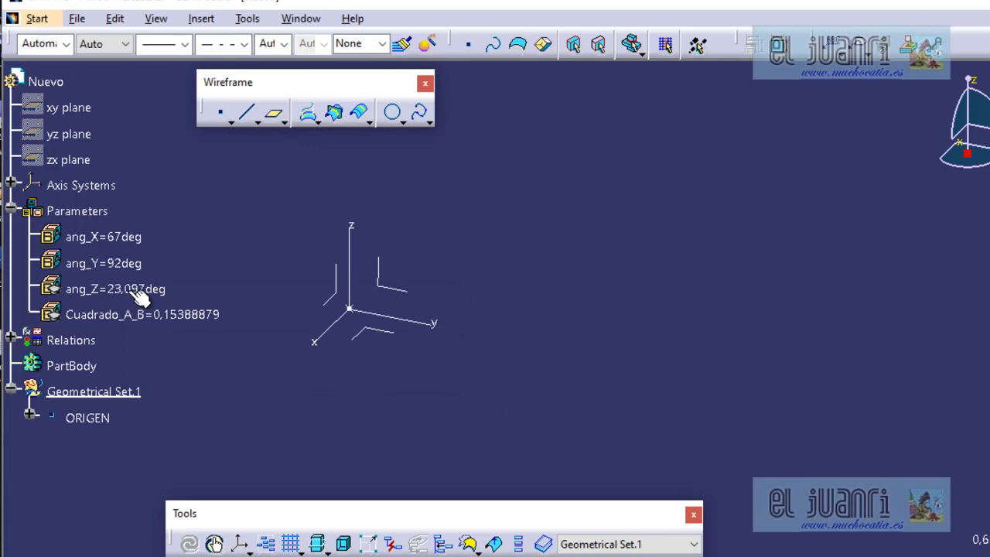
Check the resulting Z angle in Angulos_XY_360_MedioSemilla.CATPart for comparison, and return to the Nuevo part.
click(300, 18)
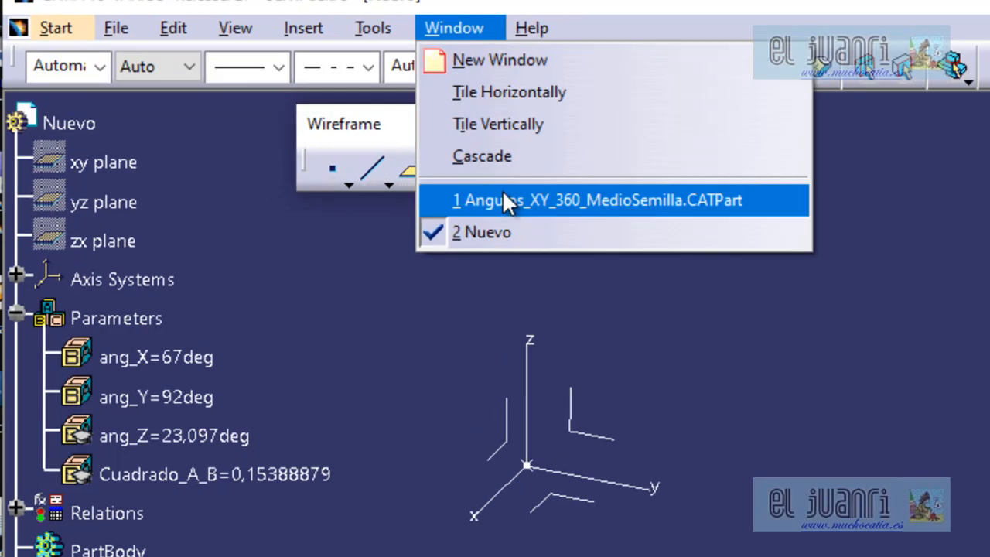
click(502, 198)
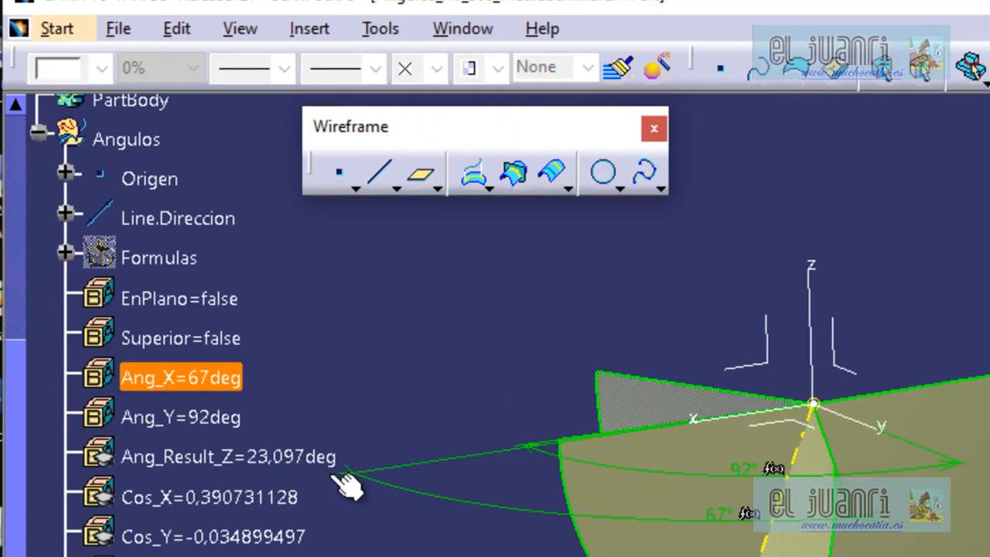
click(462, 29)
click(528, 231)
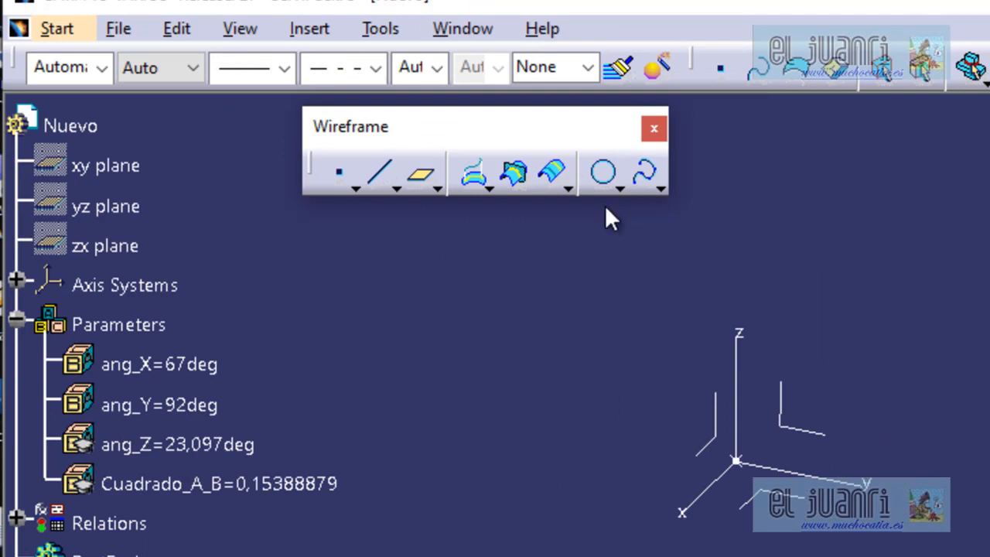
Start a Point-Direction line from the ORIGEN point and define its direction by components.
click(381, 184)
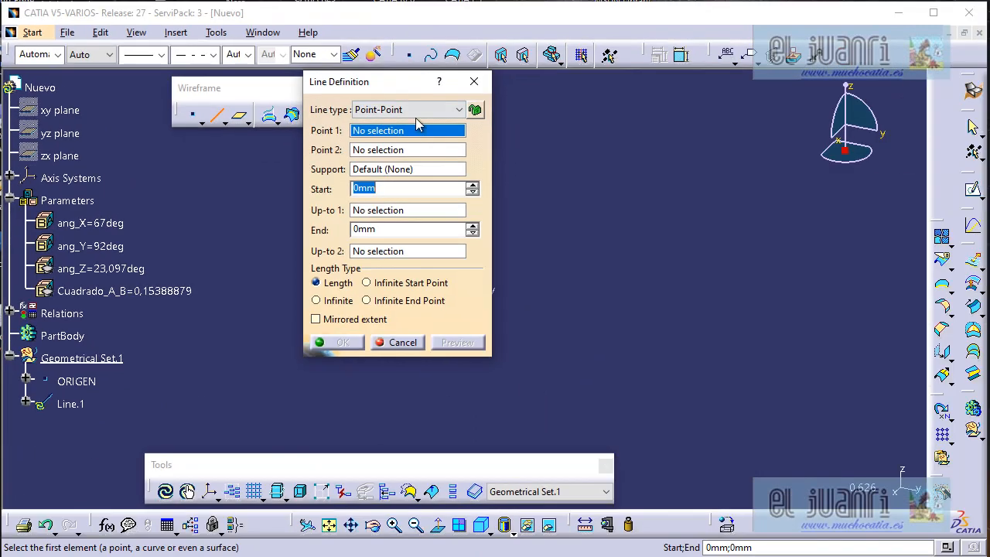
click(415, 110)
click(405, 133)
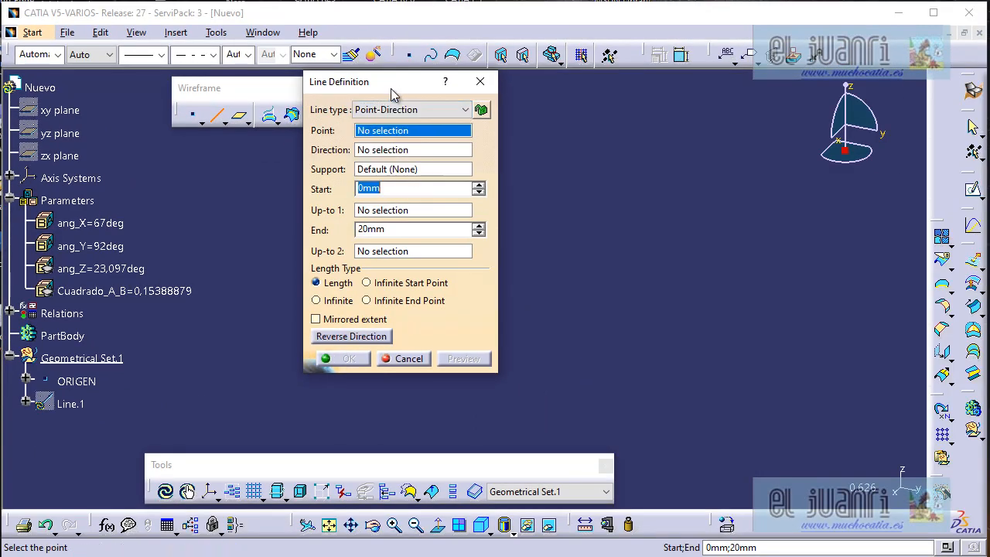
drag(391, 94, 767, 106)
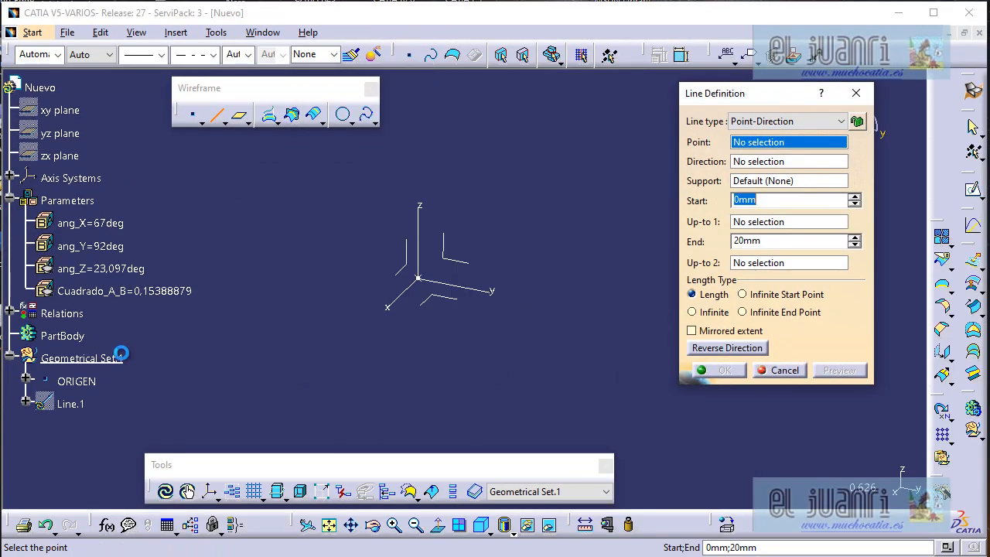
click(77, 381)
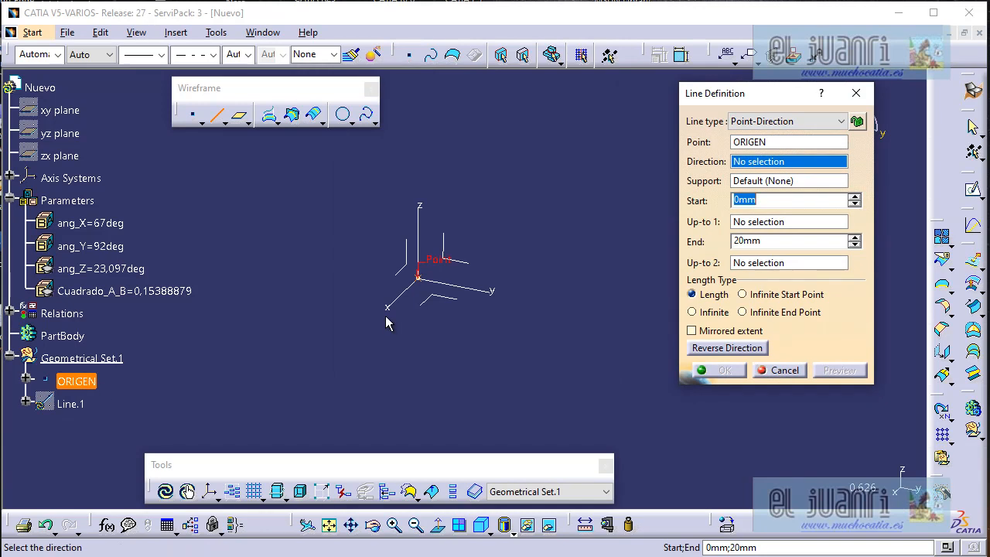
right_click(796, 163)
click(851, 173)
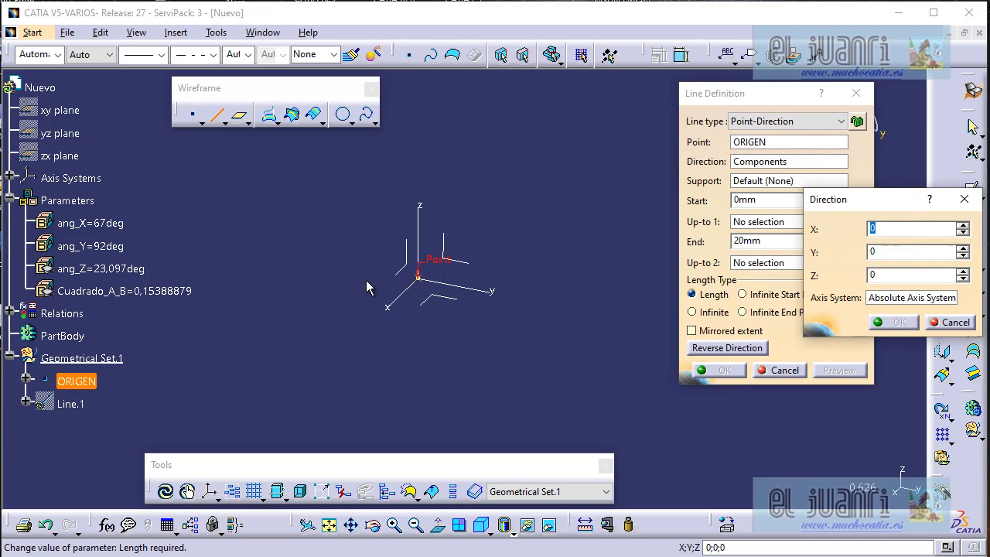
drag(885, 200, 329, 183)
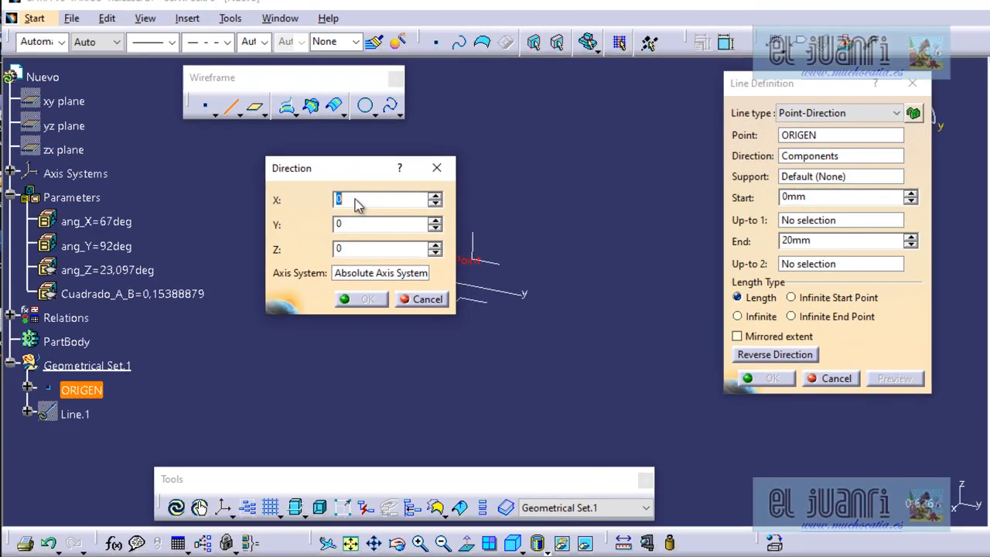
Drive the X component of the line's direction with the formula cos(ang_X).
right_click(355, 201)
click(375, 213)
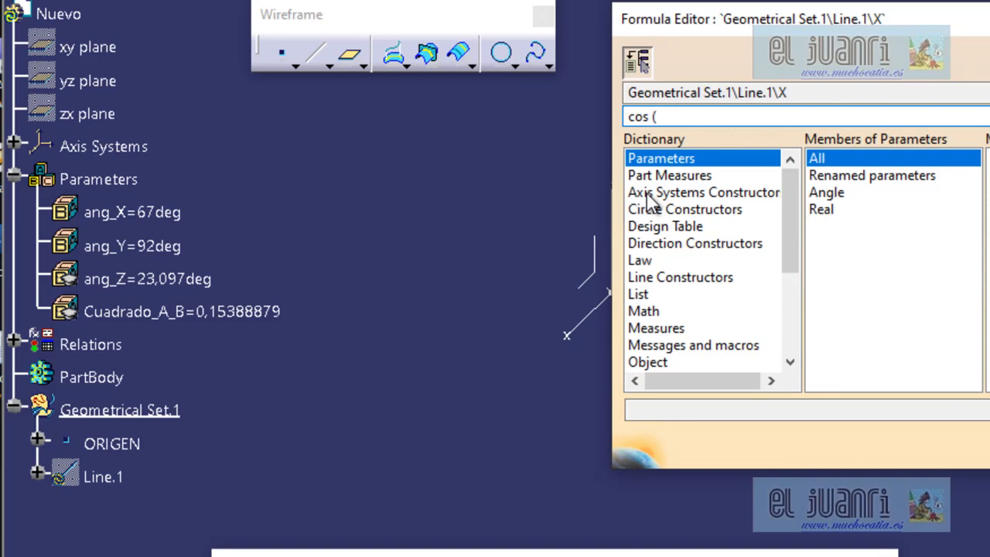
click(167, 215)
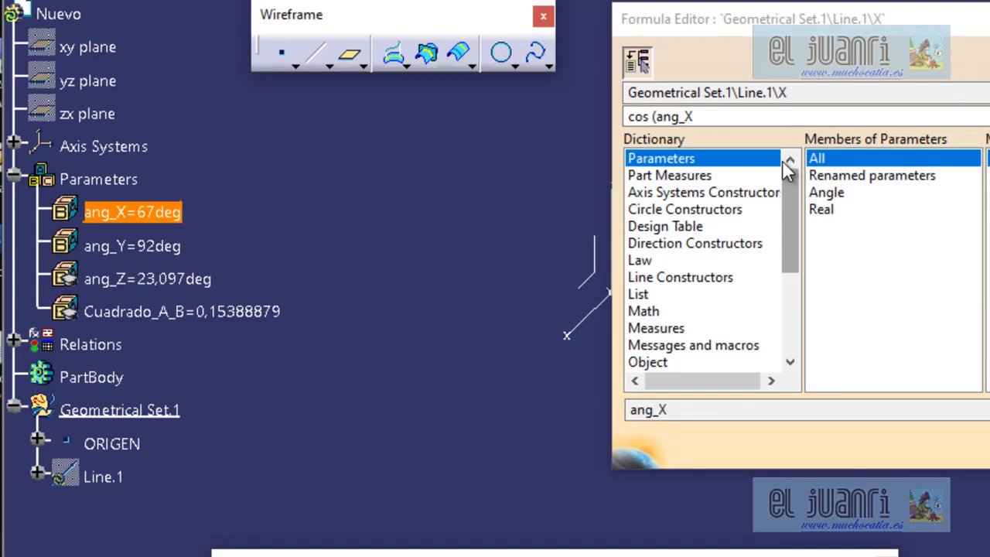
click(776, 117)
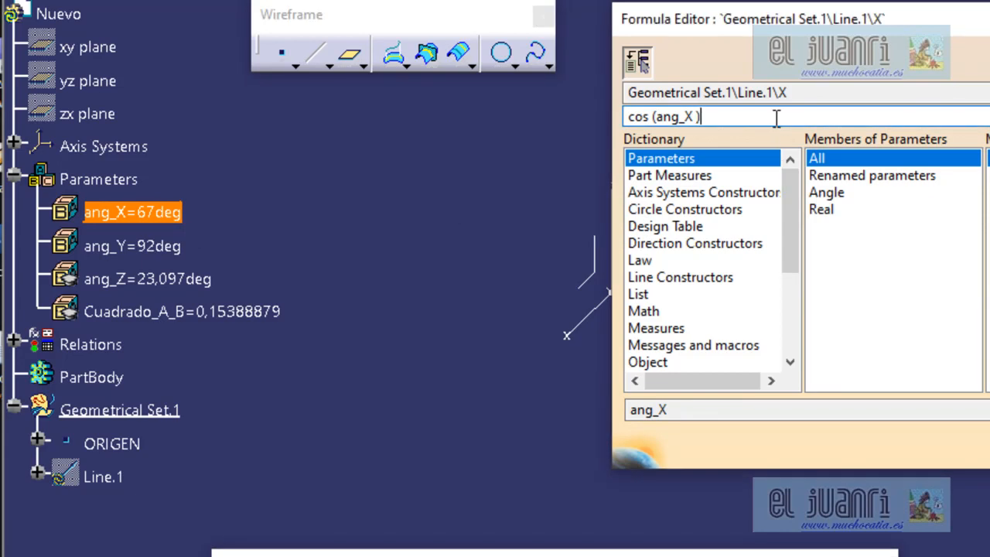
key(Return)
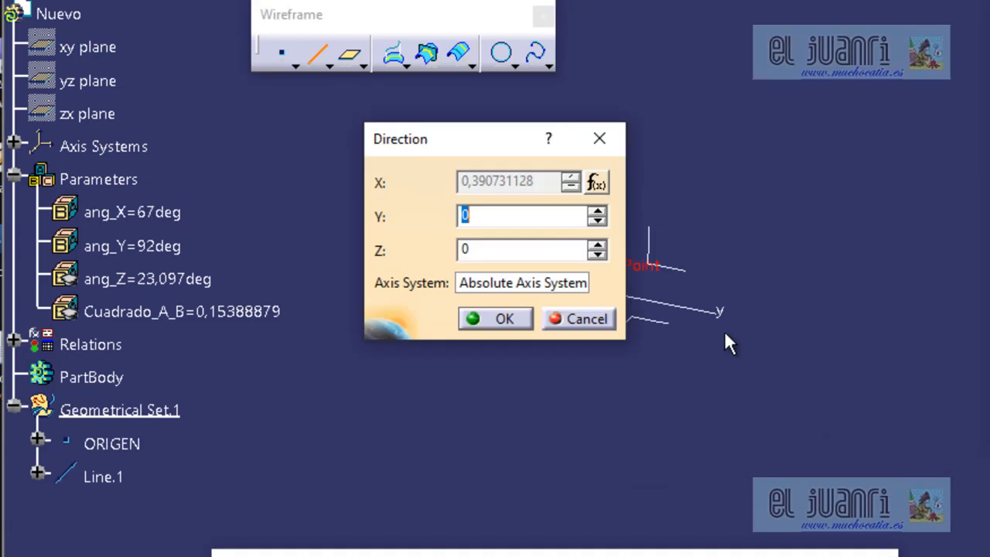
Drive the Y component of the line's direction with the formula cos(ang_Y).
right_click(517, 216)
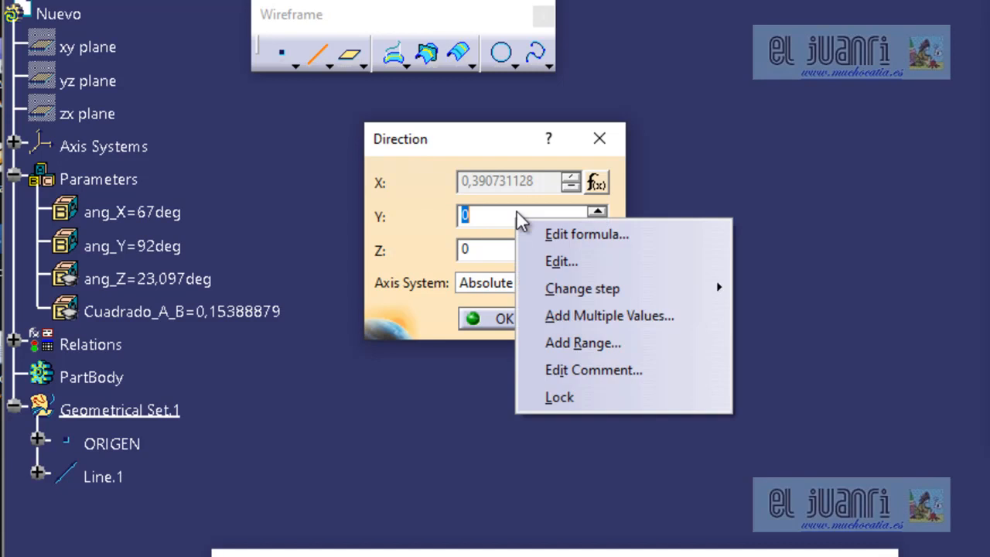
click(563, 232)
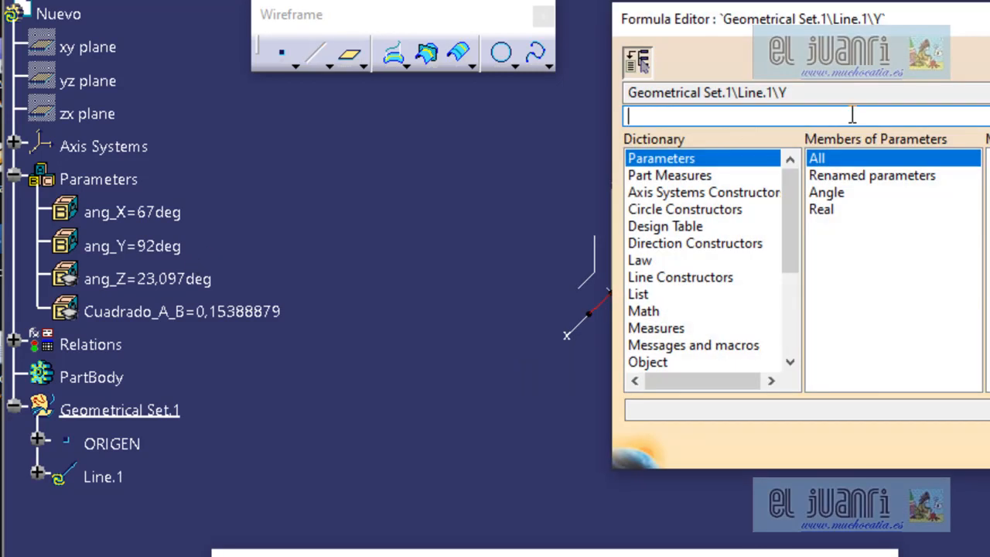
click(644, 311)
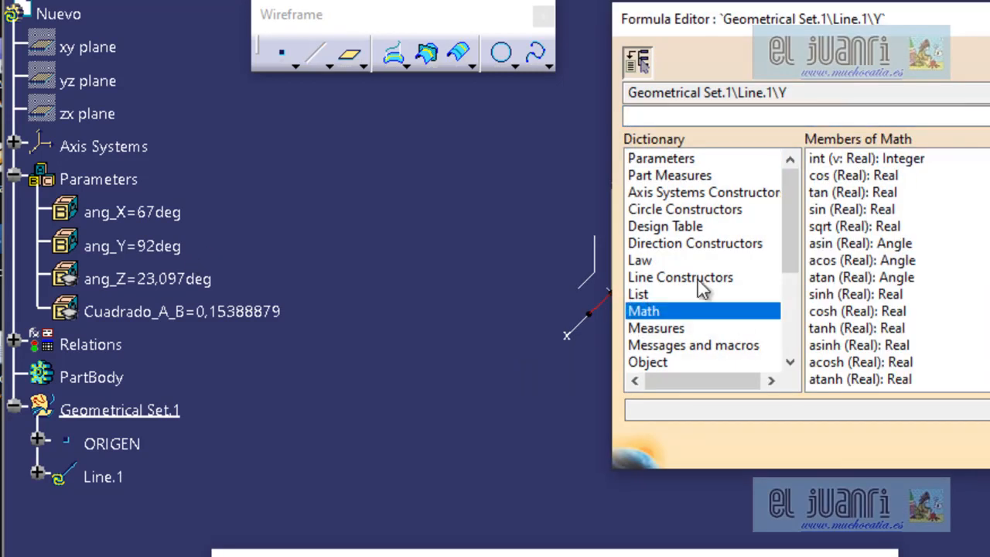
double_click(851, 176)
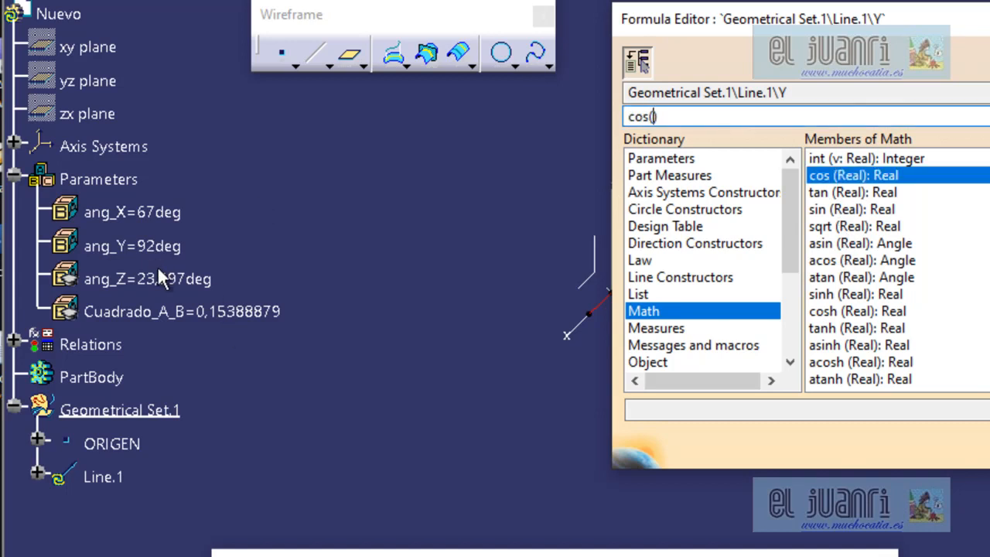
click(136, 246)
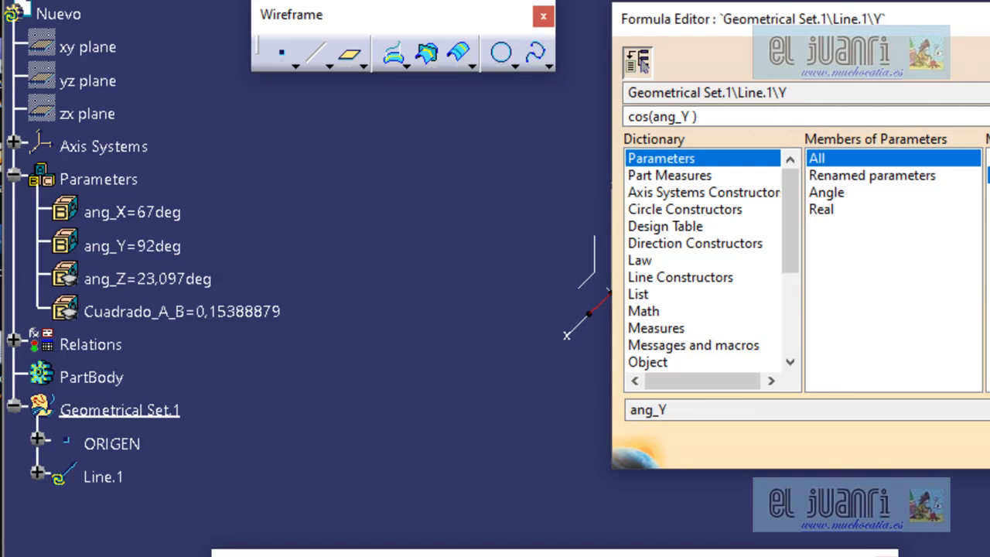
key(Return)
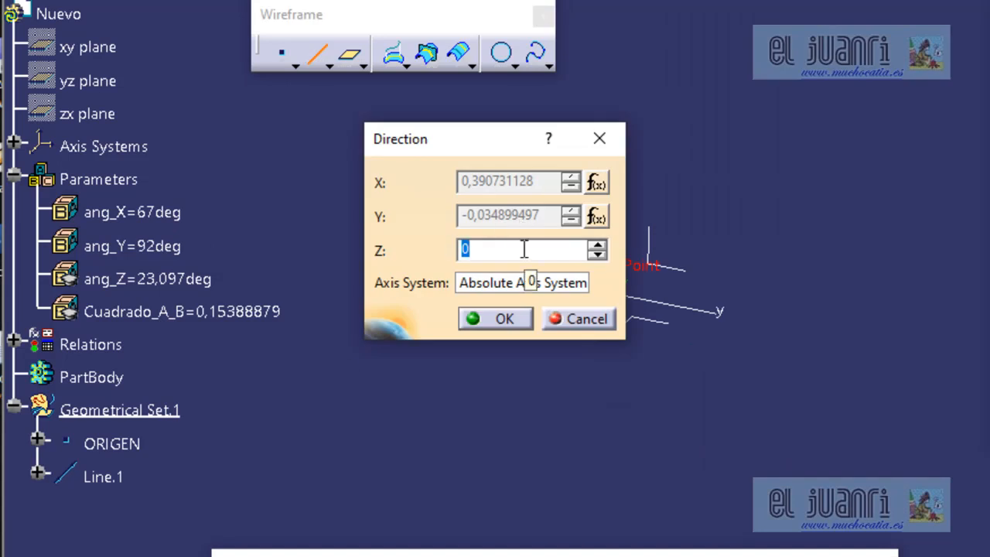
Drive the Z component with the formula cos(ang_Z) and accept the line's direction components.
right_click(492, 247)
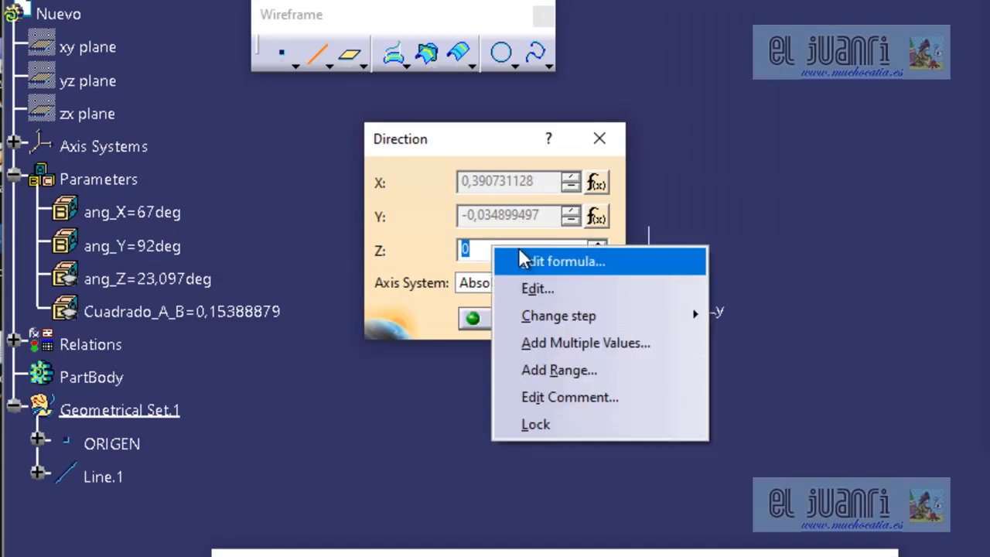
click(541, 258)
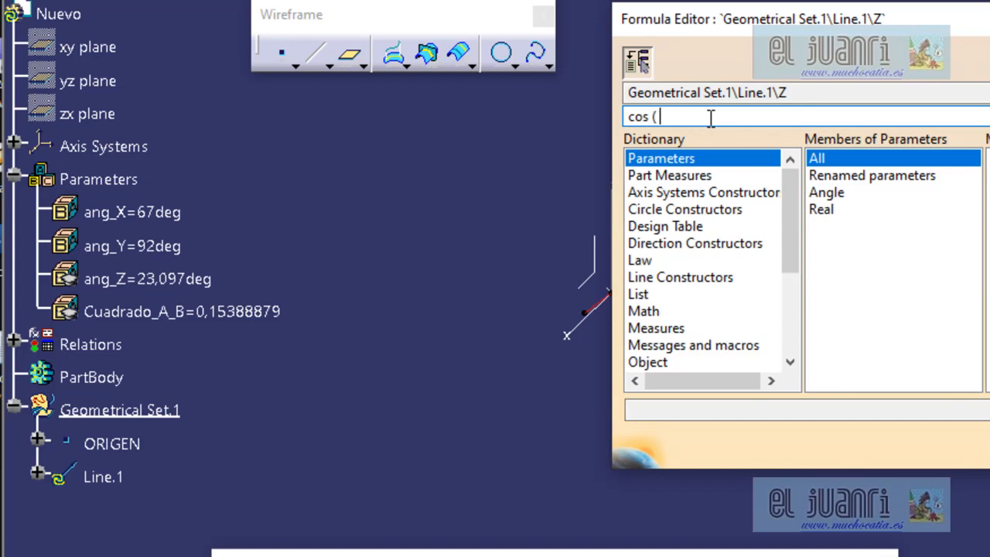
click(193, 280)
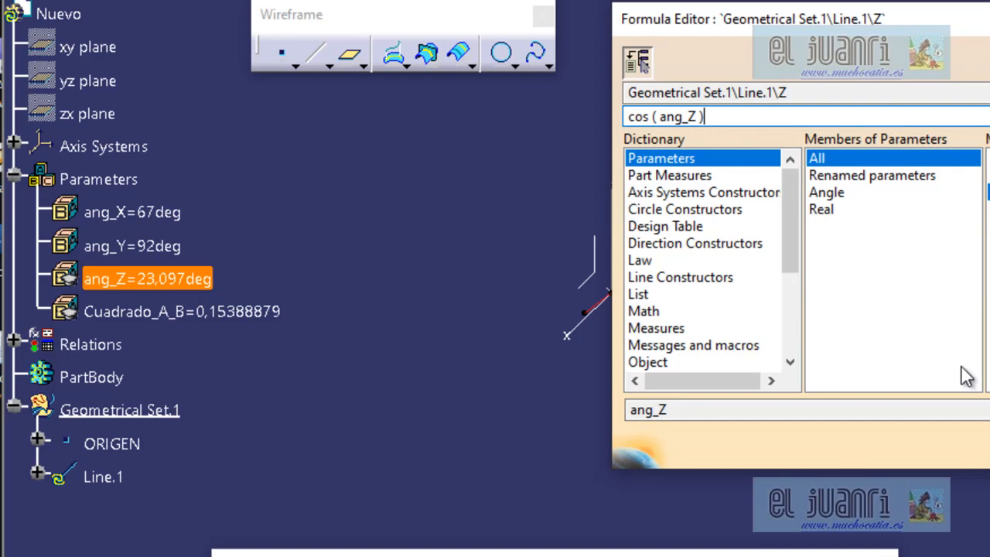
key(Return)
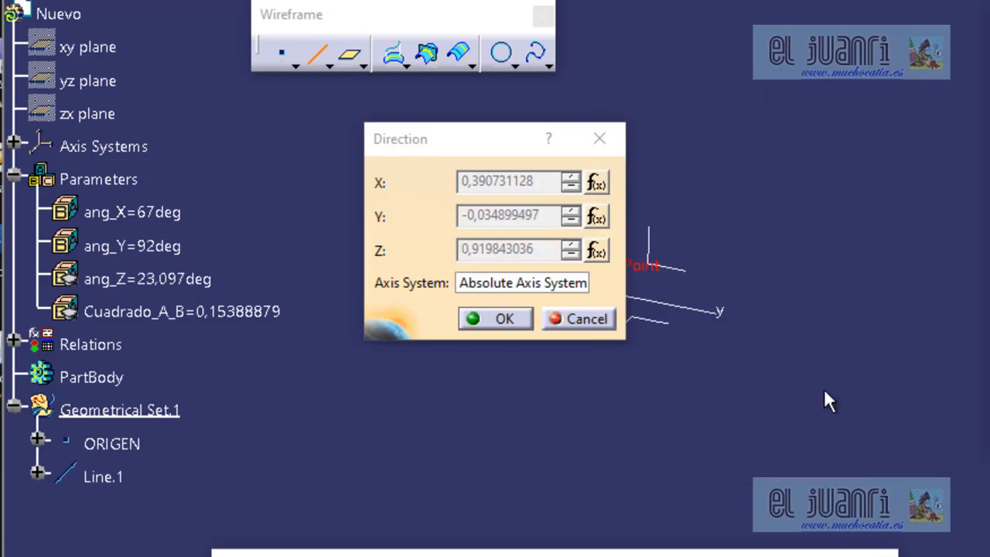
drag(486, 133, 895, 73)
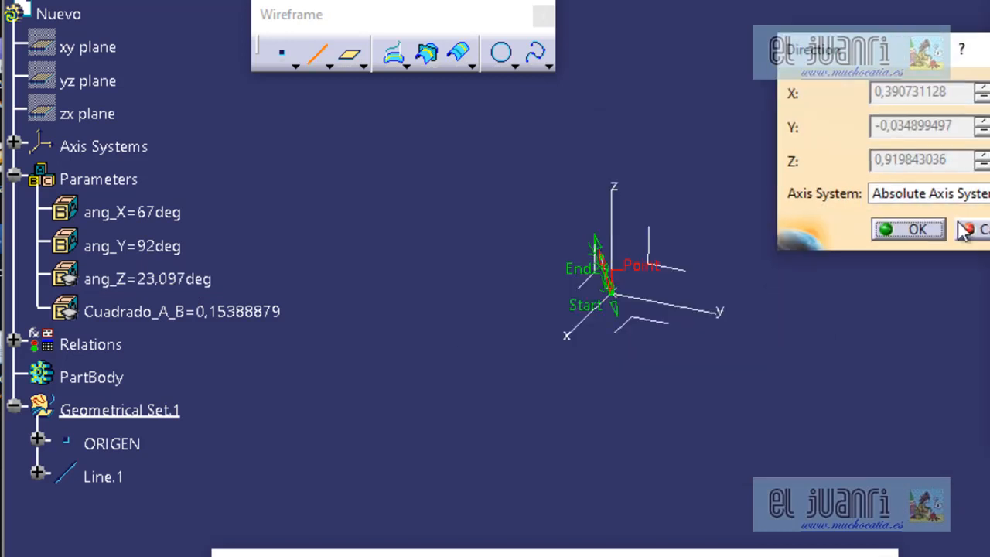
click(907, 247)
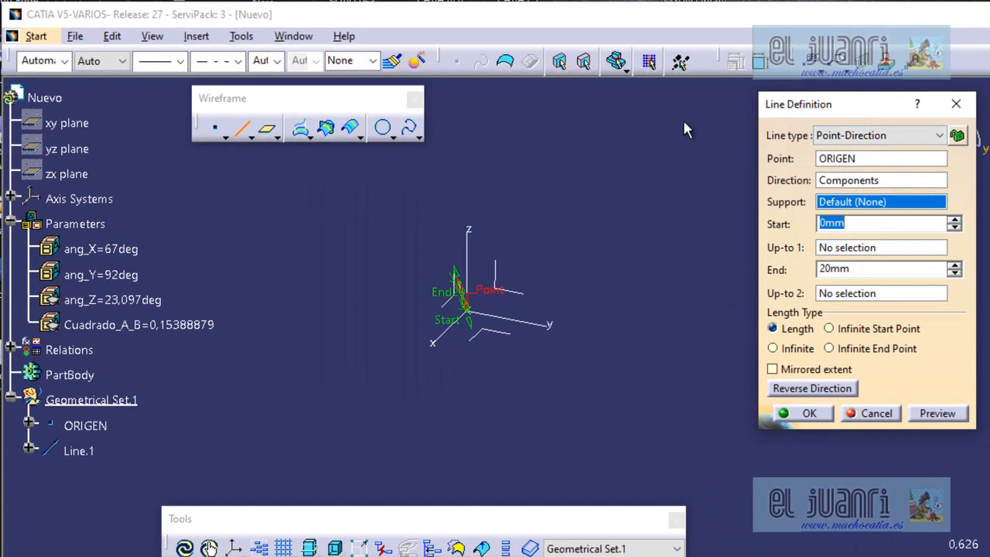
Set the line's end length to 100 mm, create the line and select it in the model.
drag(872, 111, 682, 101)
middle_drag(499, 389, 485, 397)
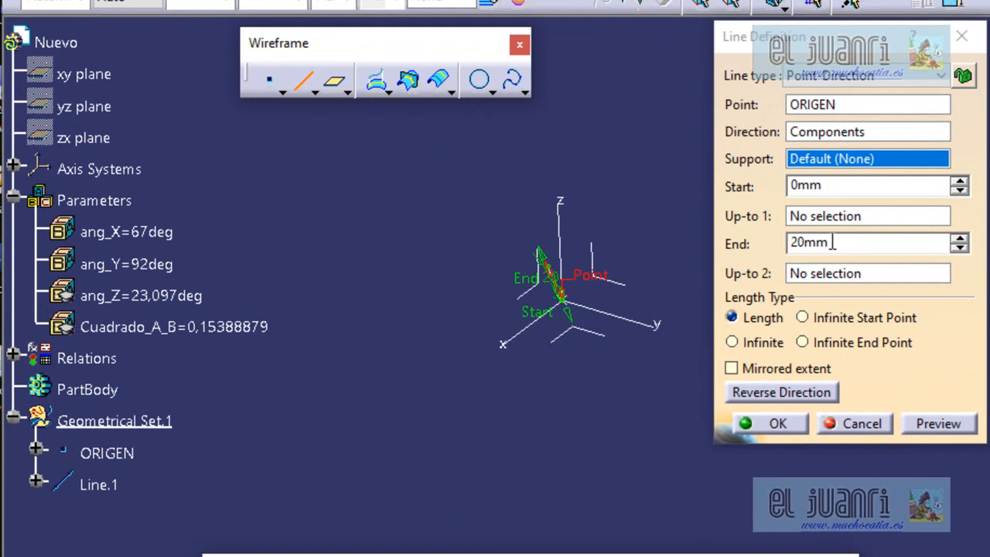
drag(833, 242, 758, 244)
text(100)
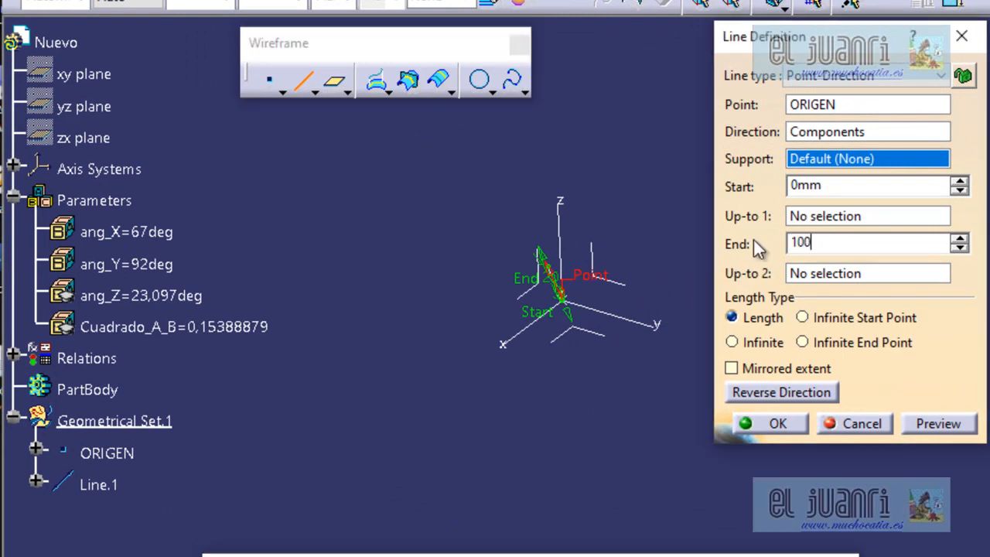
key(Return)
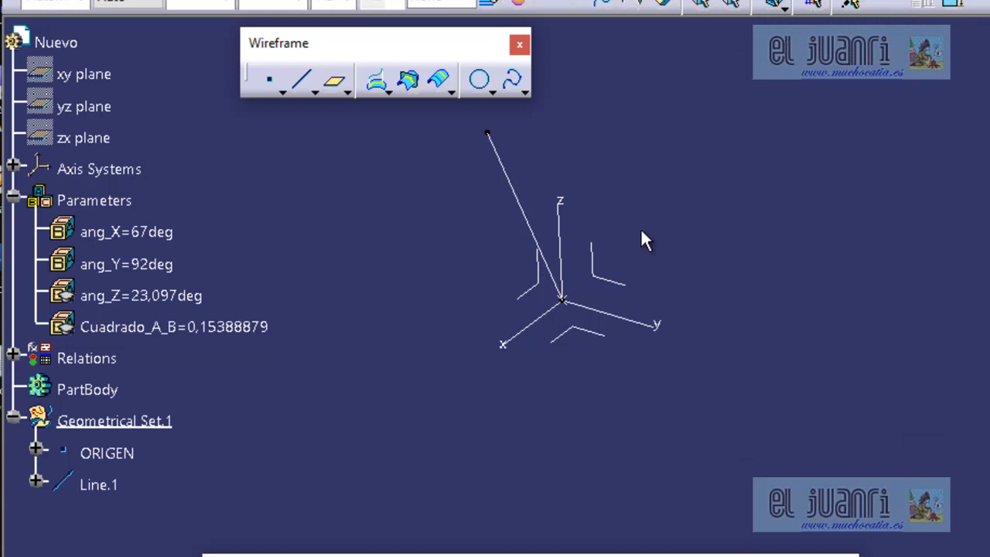
click(508, 176)
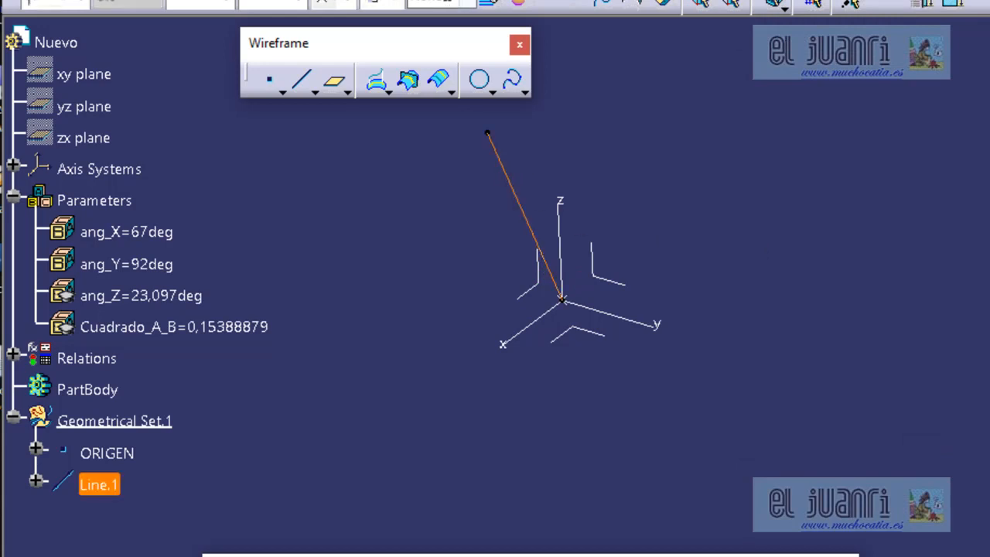
Switch to the reference part Angulos_XY_360_MedioSemilla and set its Superior parameter to true.
key(alt+w)
click(411, 97)
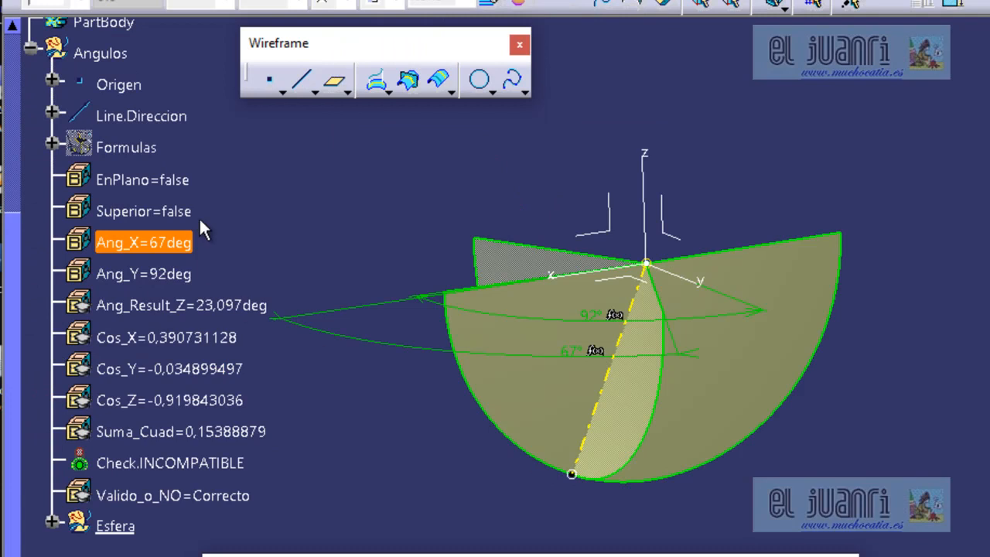
double_click(186, 213)
click(431, 273)
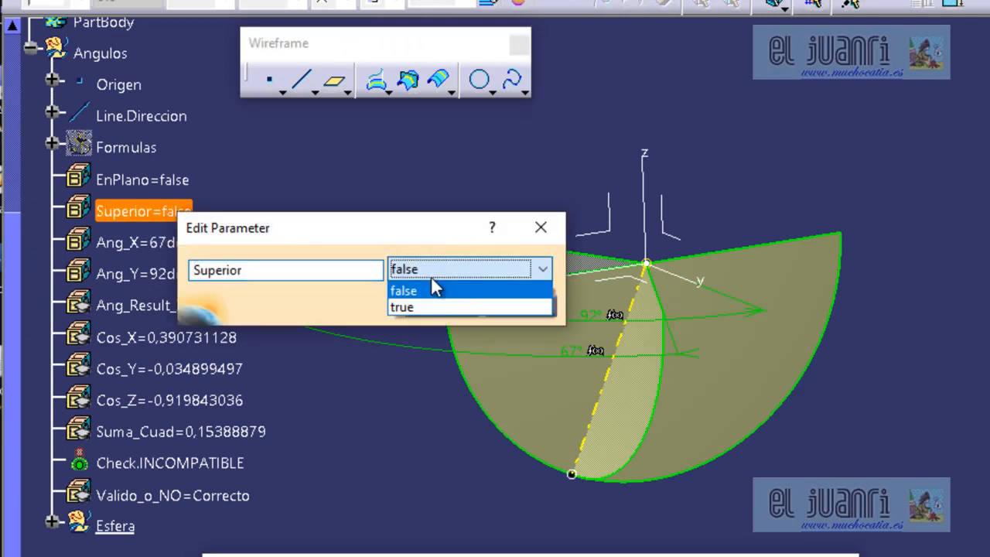
click(420, 307)
click(447, 306)
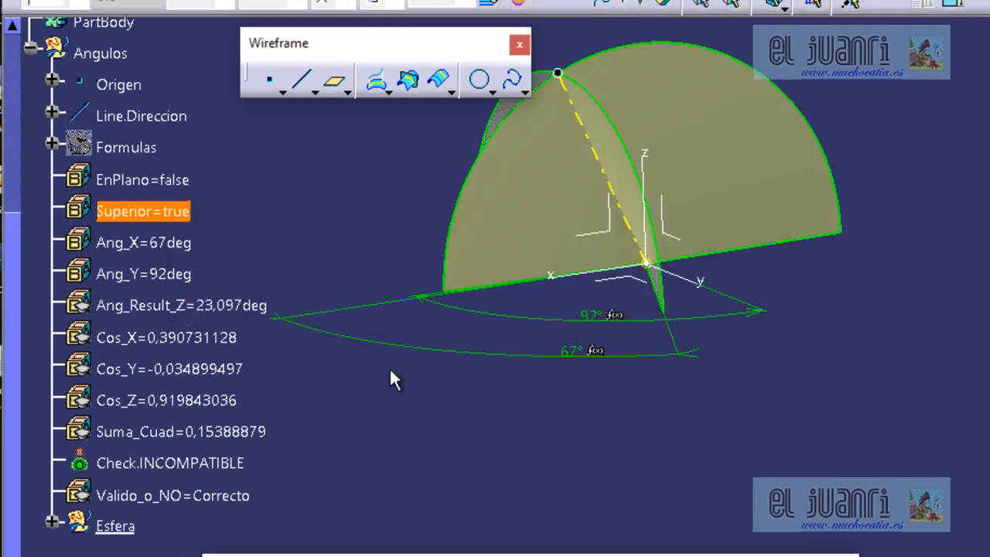
Tile the reference part and the Nuevo part vertically to compare the directions of their lines.
middle_drag(807, 297, 767, 350)
middle_drag(970, 288, 984, 249)
click(362, 0)
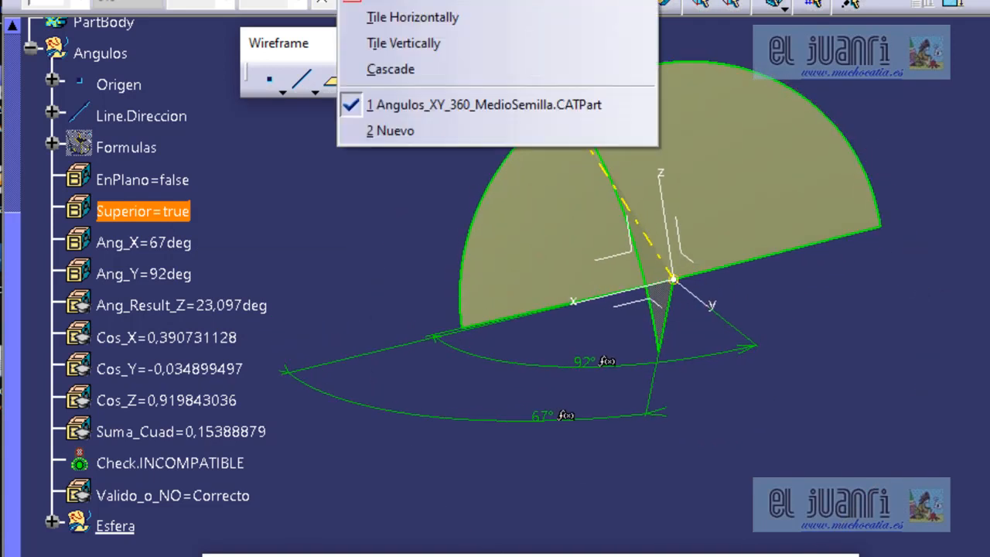
click(432, 43)
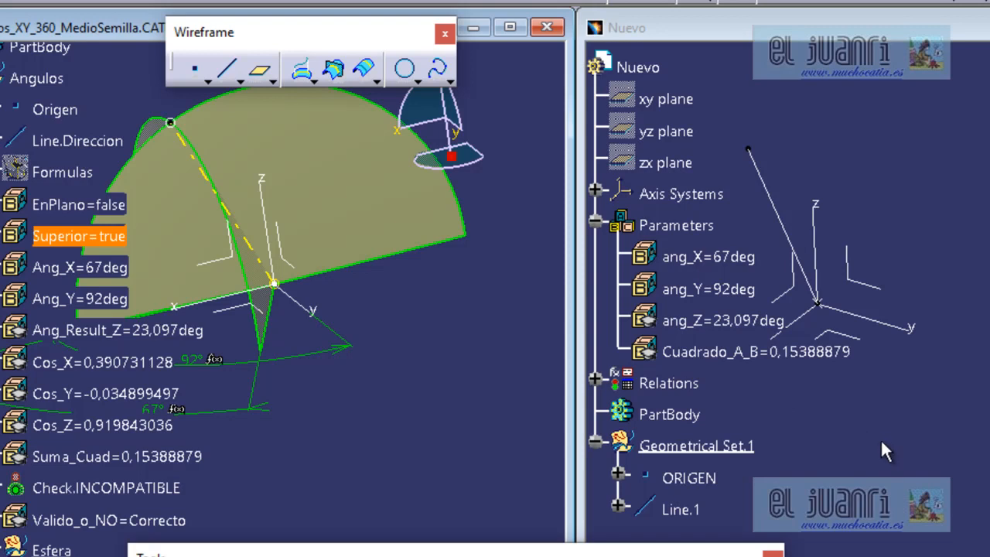
scroll(880, 439, down, 2)
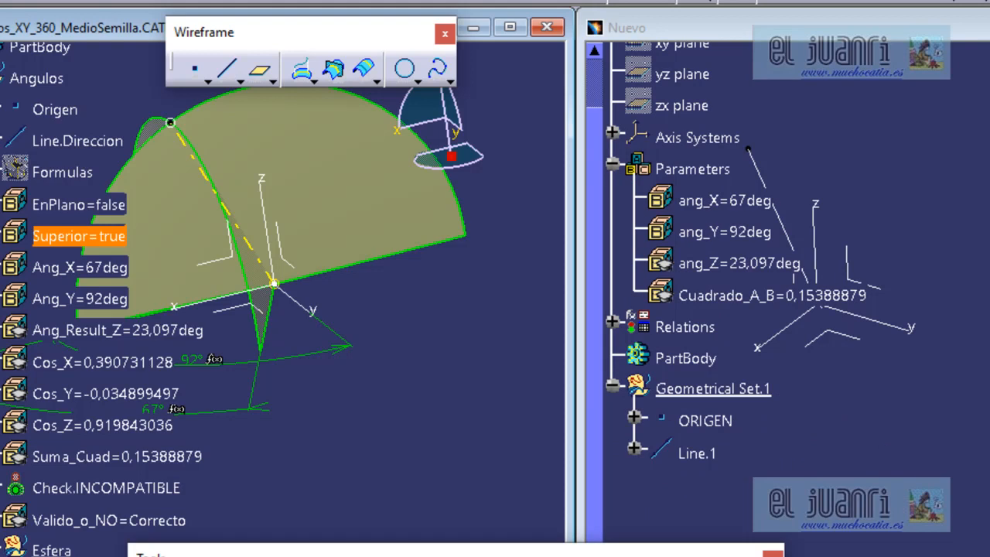
click(983, 413)
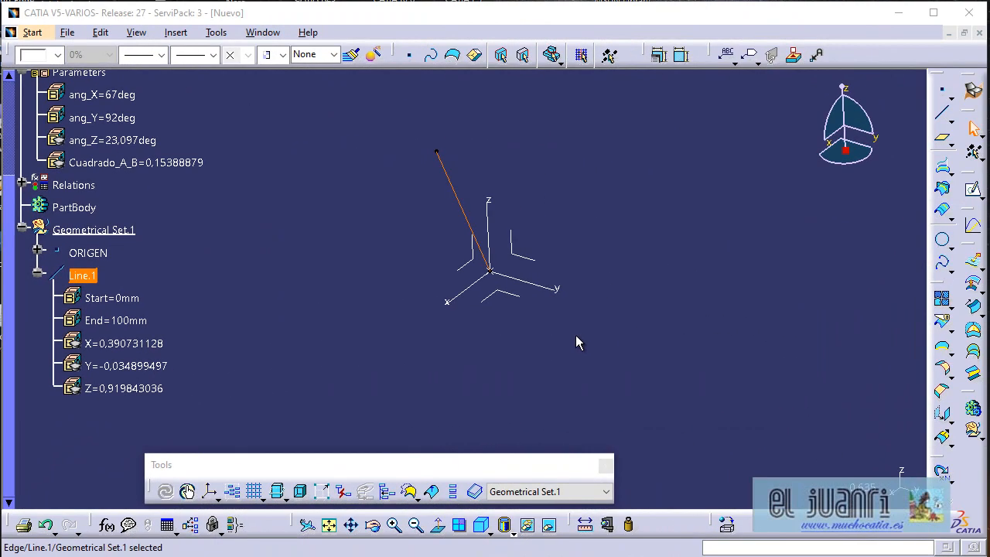
Measure the length and direction vector of Line.1 in the Nuevo part and keep the measurement.
click(606, 531)
drag(426, 147, 780, 83)
middle_drag(578, 125, 460, 130)
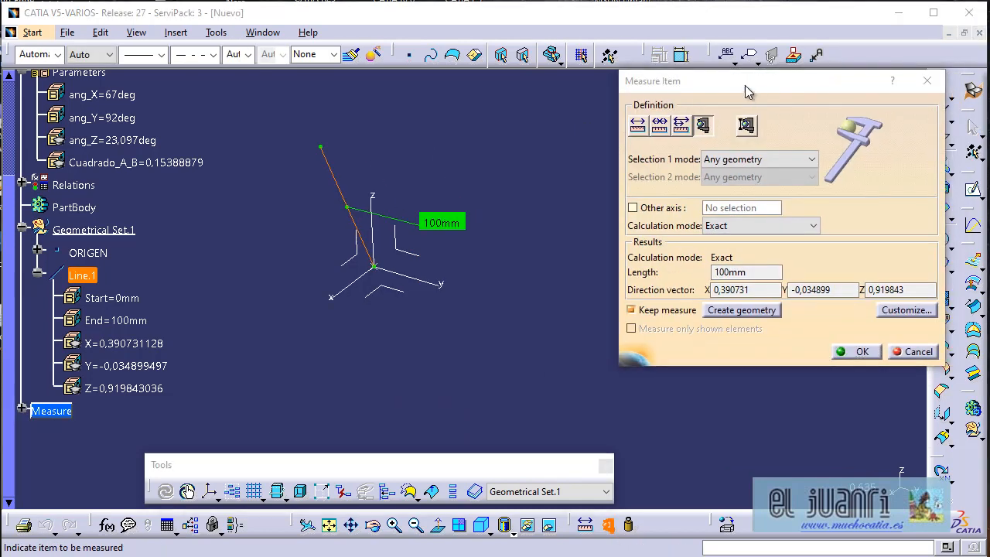
drag(744, 91, 325, 155)
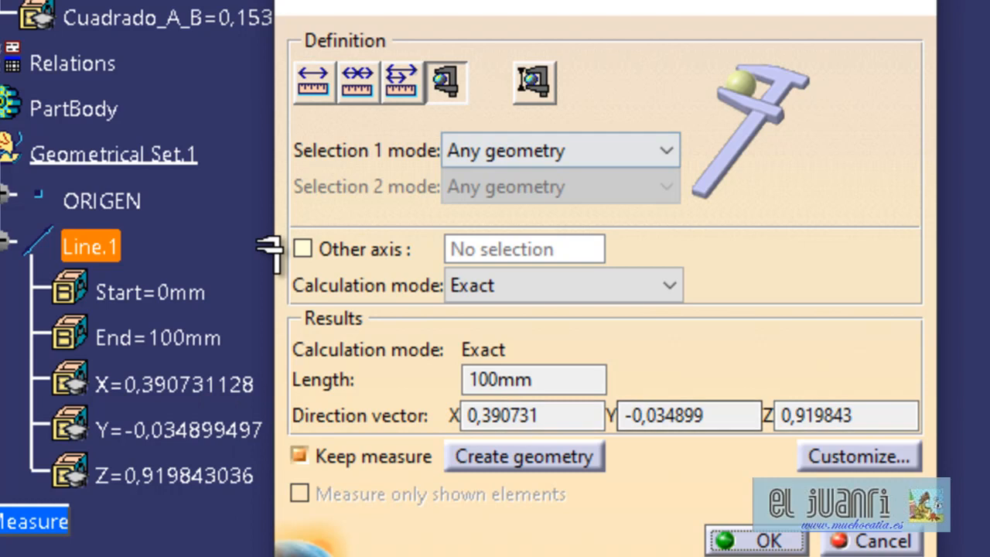
click(782, 539)
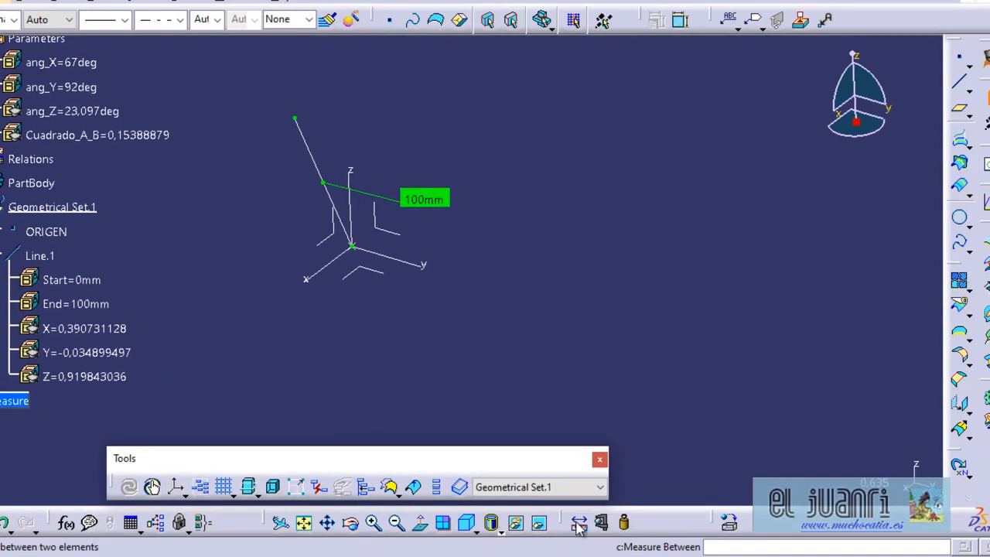
Measure the angle between the absolute X axis and Line.1, and keep the measure.
click(578, 522)
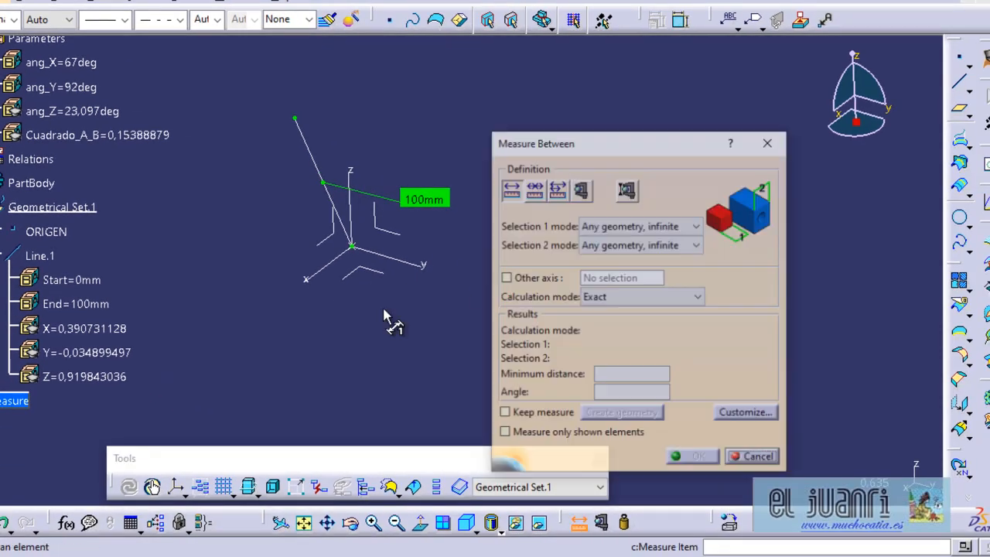
click(314, 162)
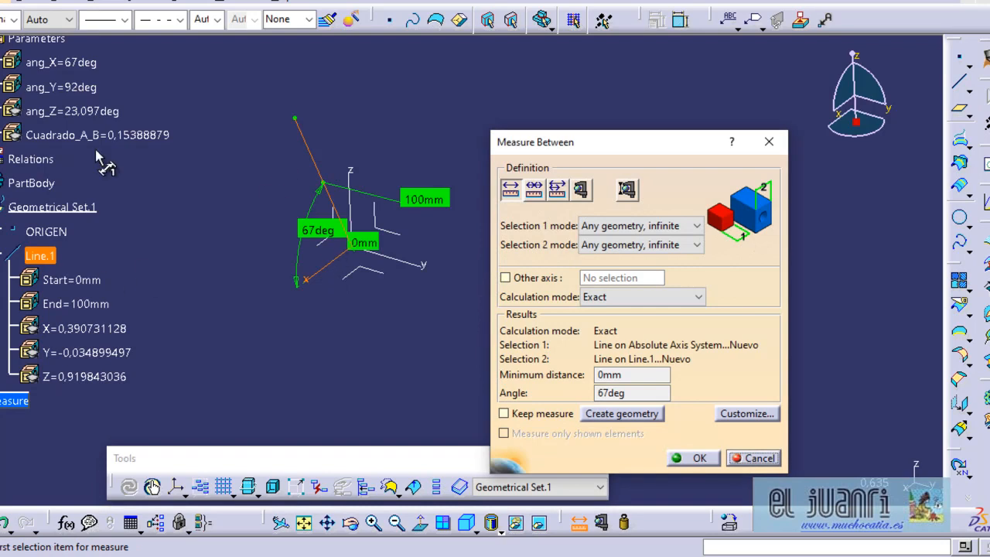
scroll(103, 126, up, 2)
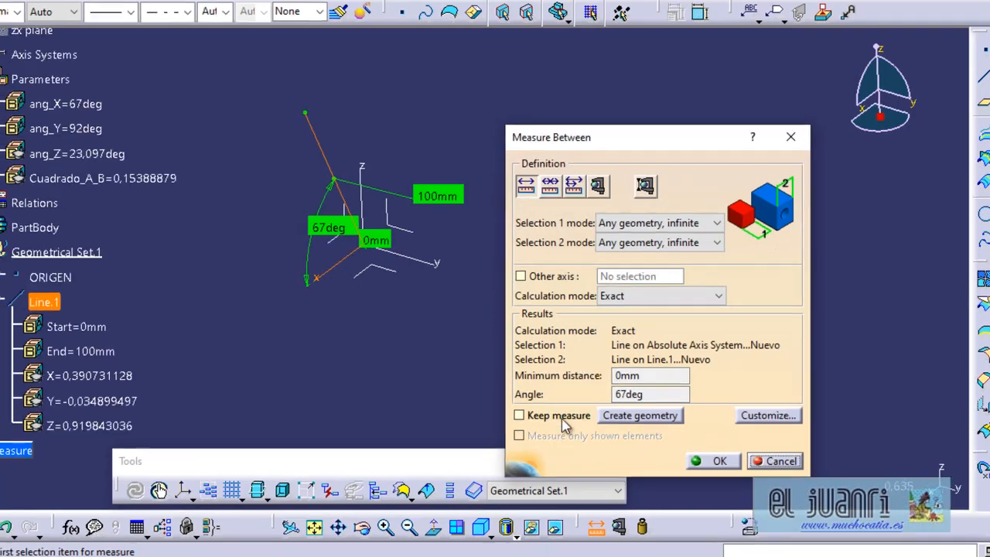
click(505, 413)
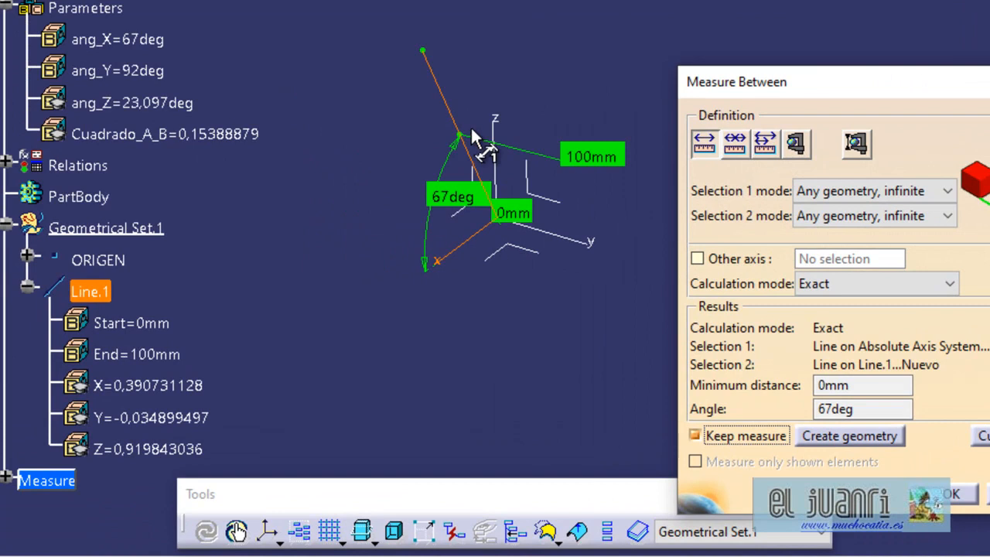
Measure and keep the angles between Line.1 and the Y and Z axes, and accept the measurements.
click(459, 133)
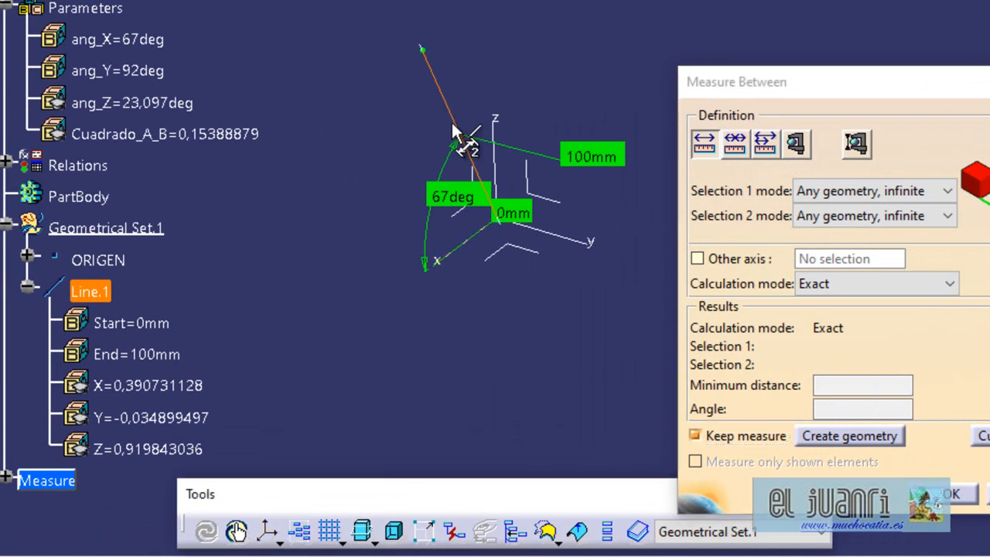
click(577, 241)
middle_drag(589, 280, 588, 214)
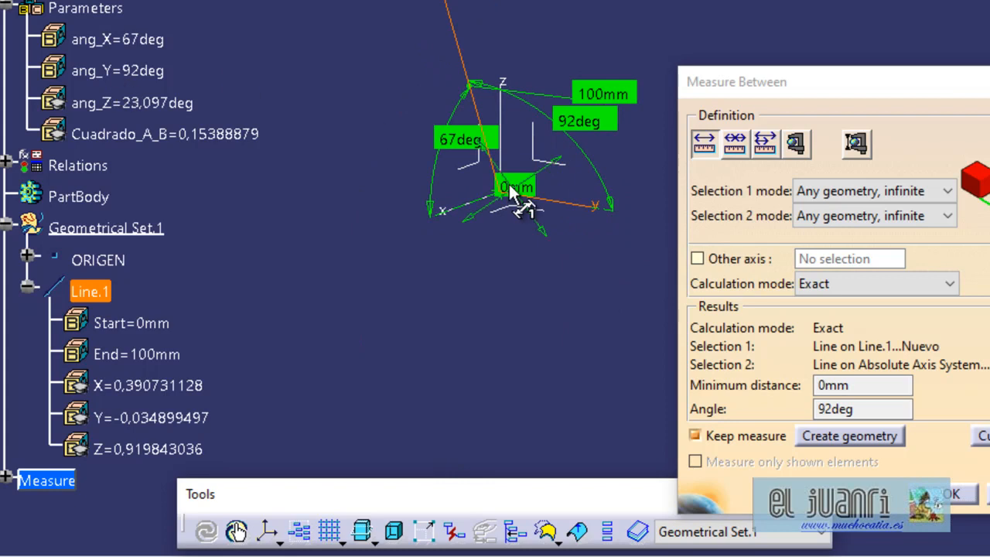
middle_drag(564, 287, 473, 114)
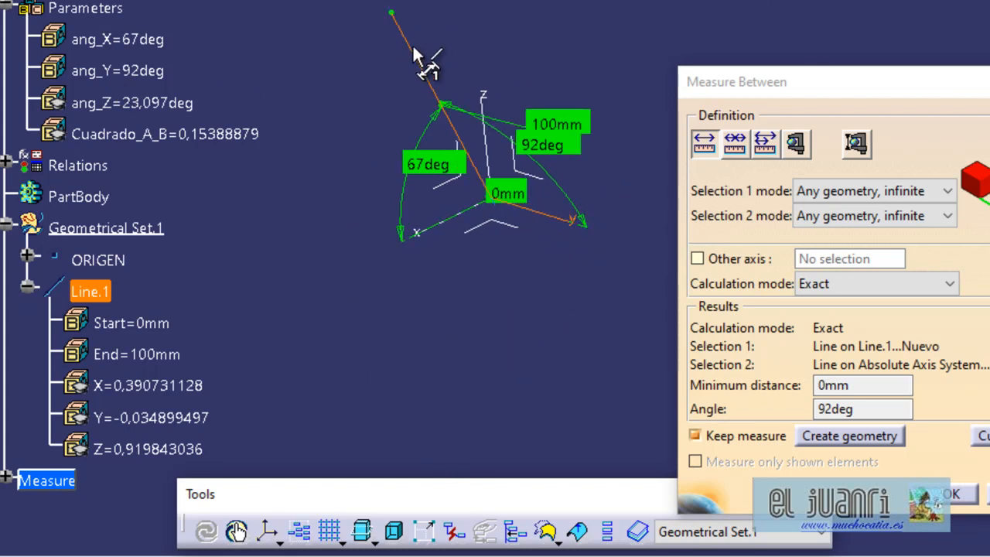
click(424, 54)
click(487, 90)
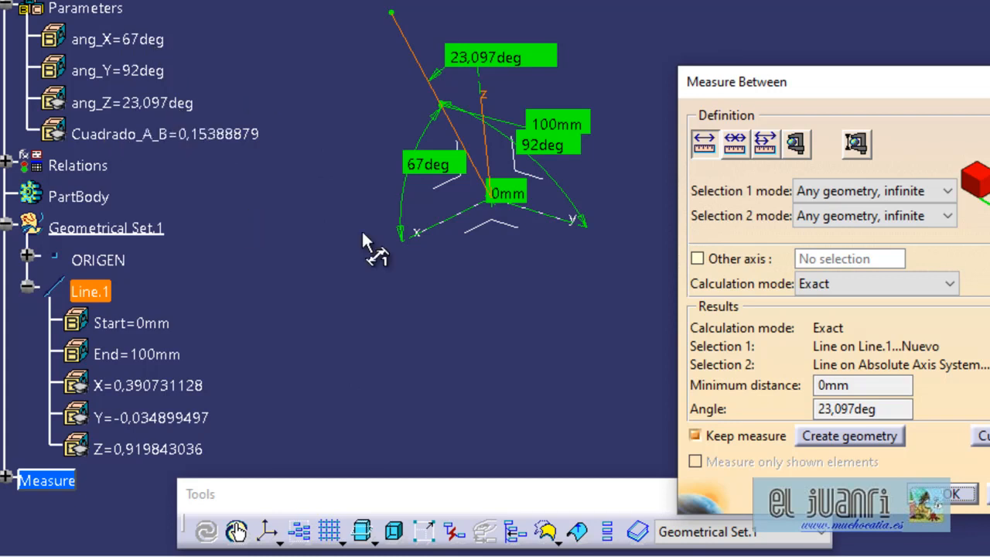
click(959, 495)
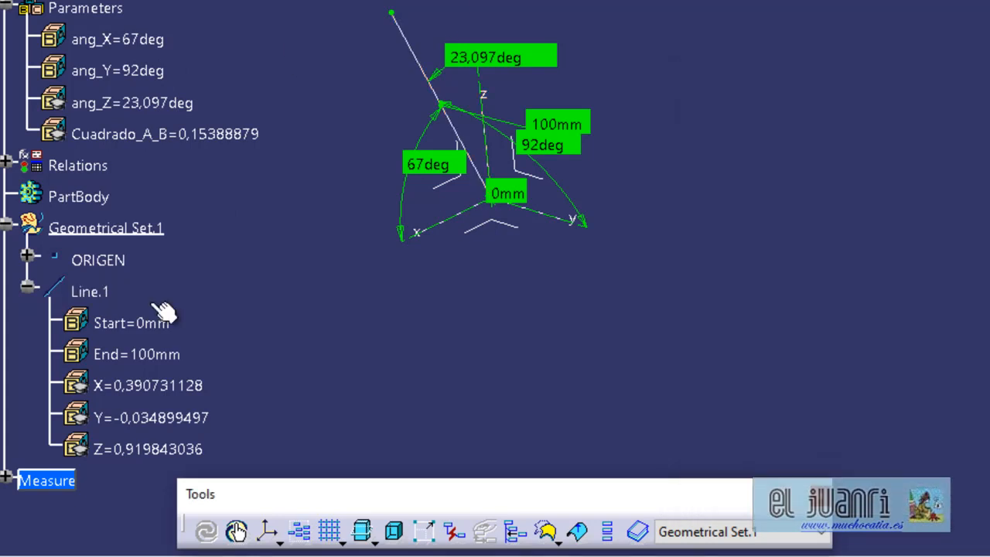
Open the definition of Line.1 and review the editing options for its direction components.
double_click(90, 291)
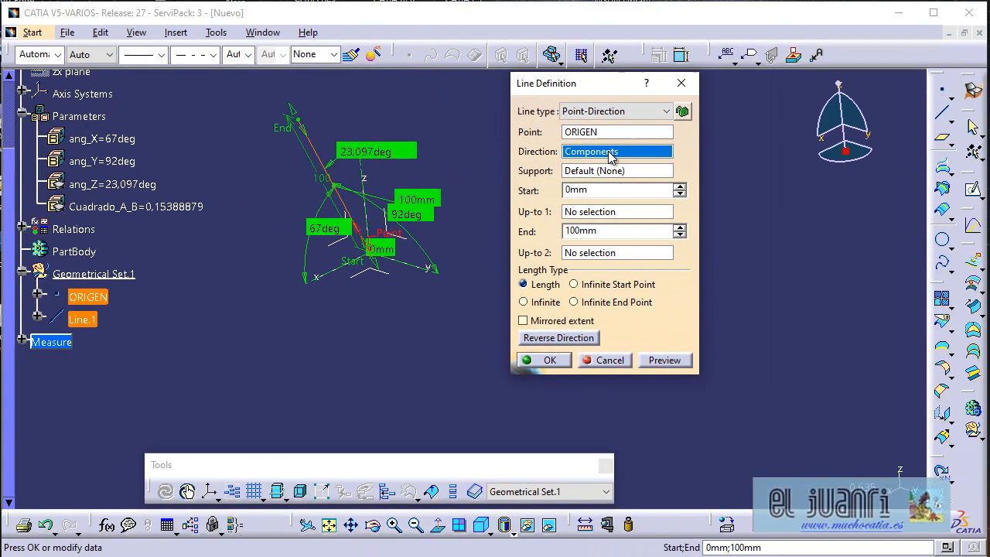
right_click(679, 124)
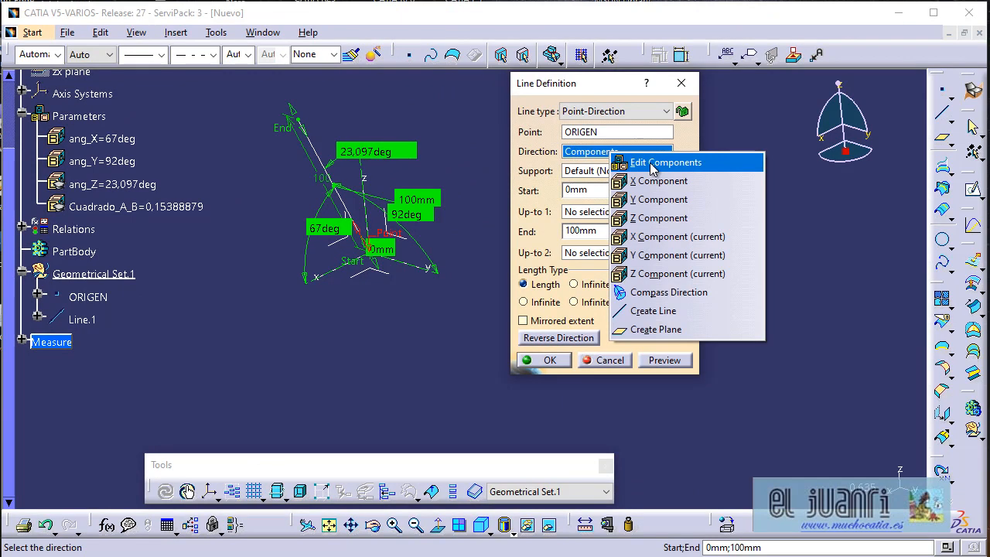
click(379, 353)
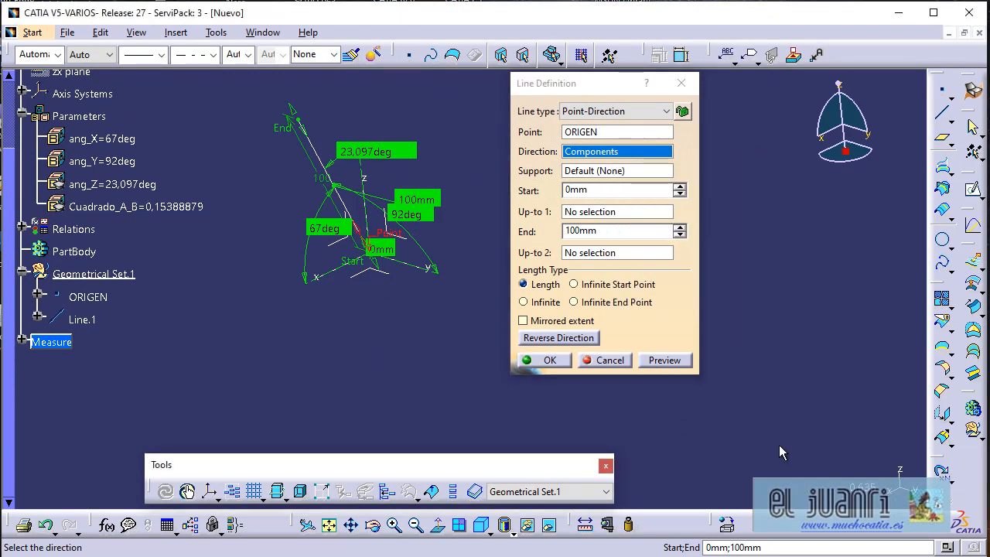
middle_drag(463, 324, 396, 327)
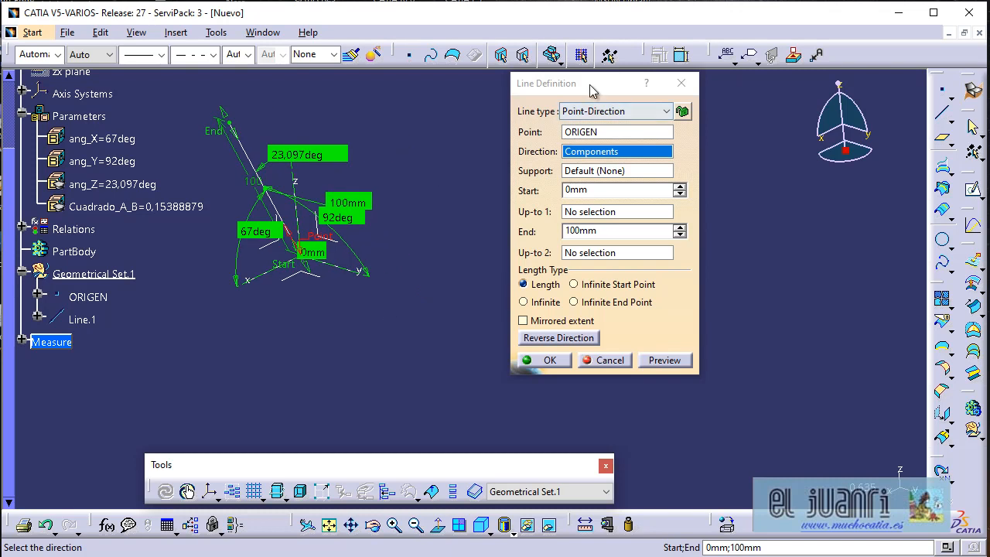
drag(518, 88, 486, 90)
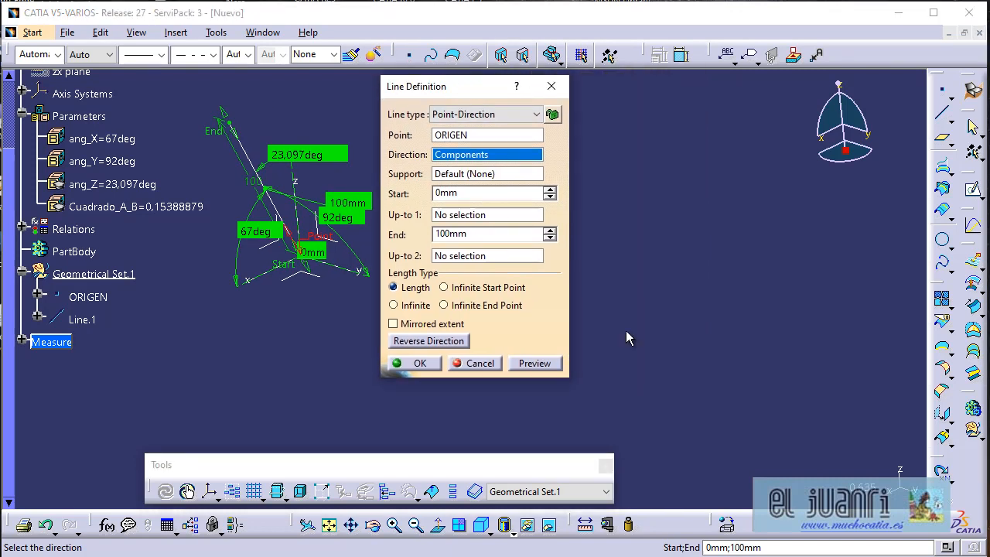